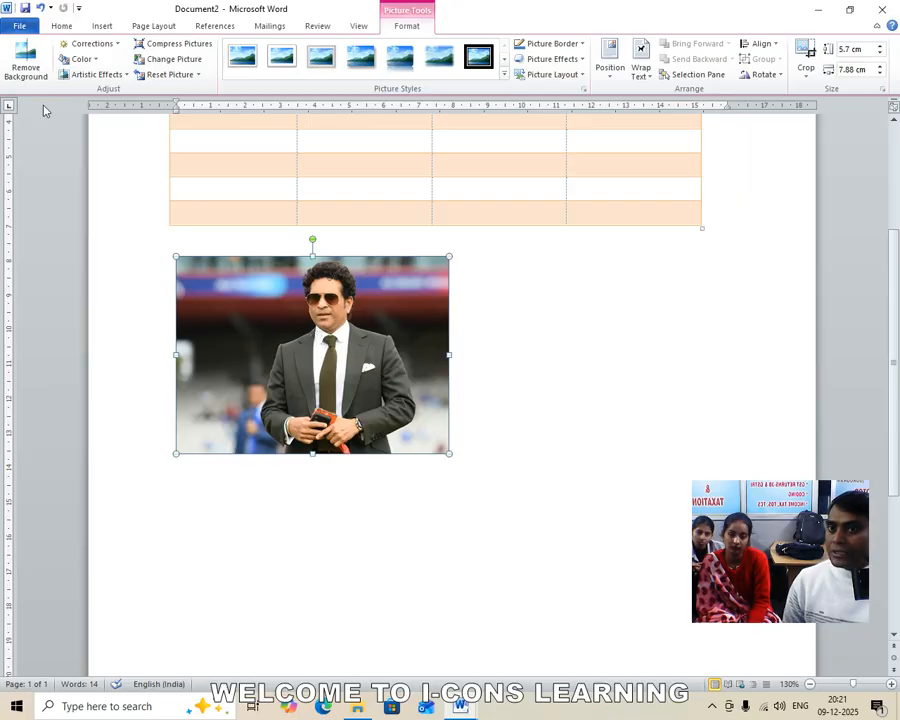
- Try automatic background removal on the photo below the table and undo it
left_click(26, 62)
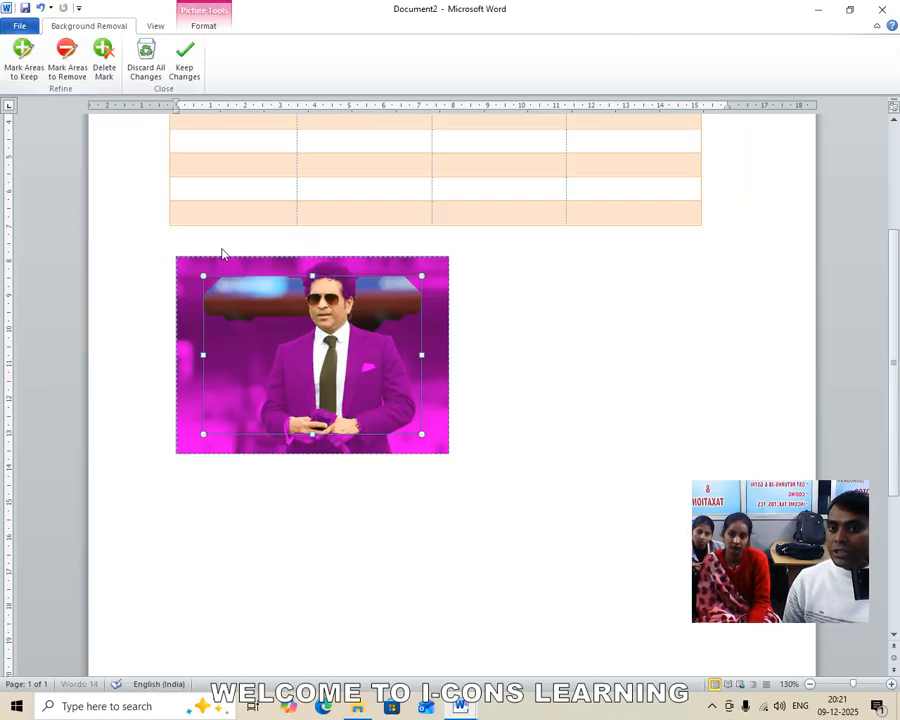
left_click(548, 521)
left_click(312, 366)
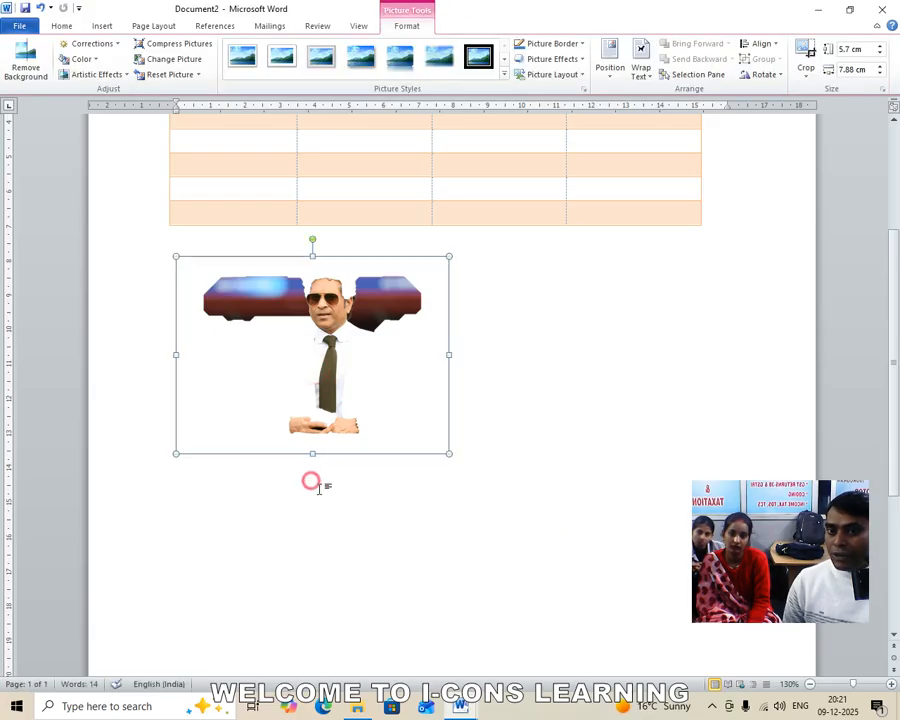
left_click(498, 566)
left_click(297, 398)
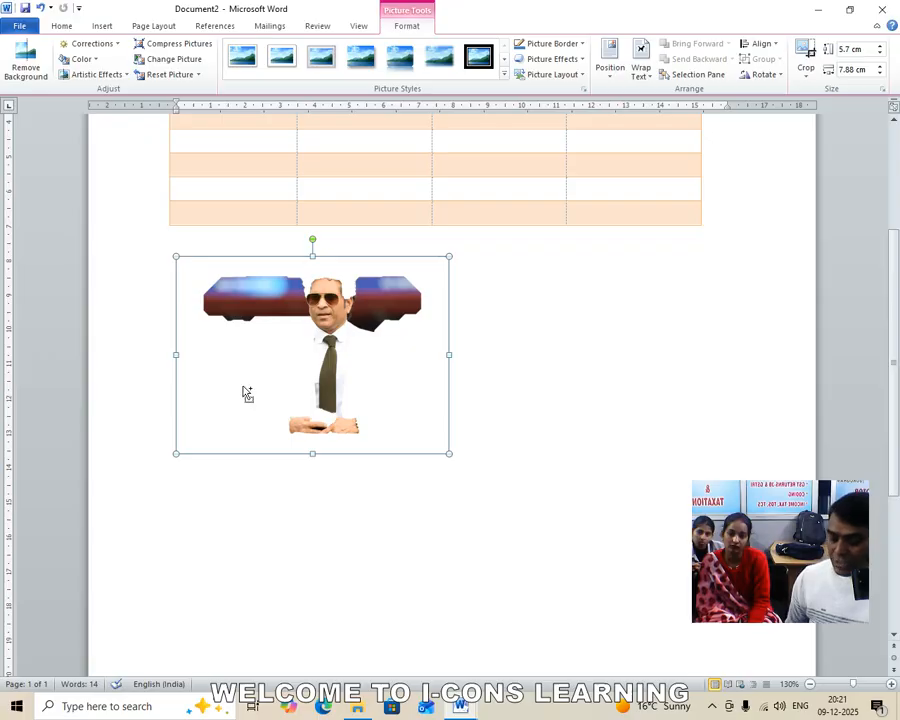
key("ctrl+z")
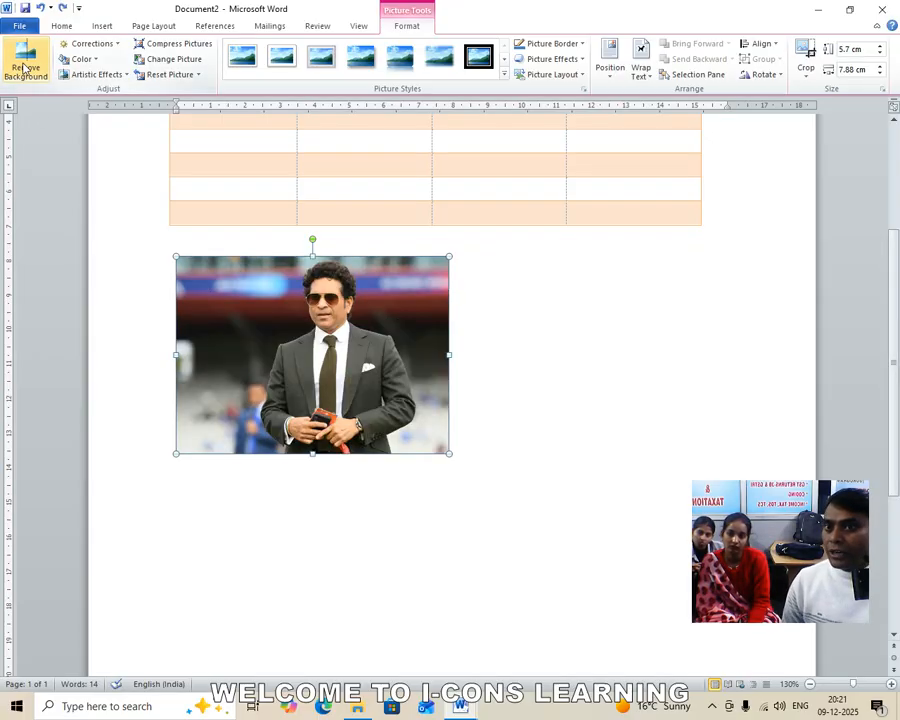
- Correct the photo to +20% brightness with normal contrast and recolor it with the light red variation
left_click(116, 43)
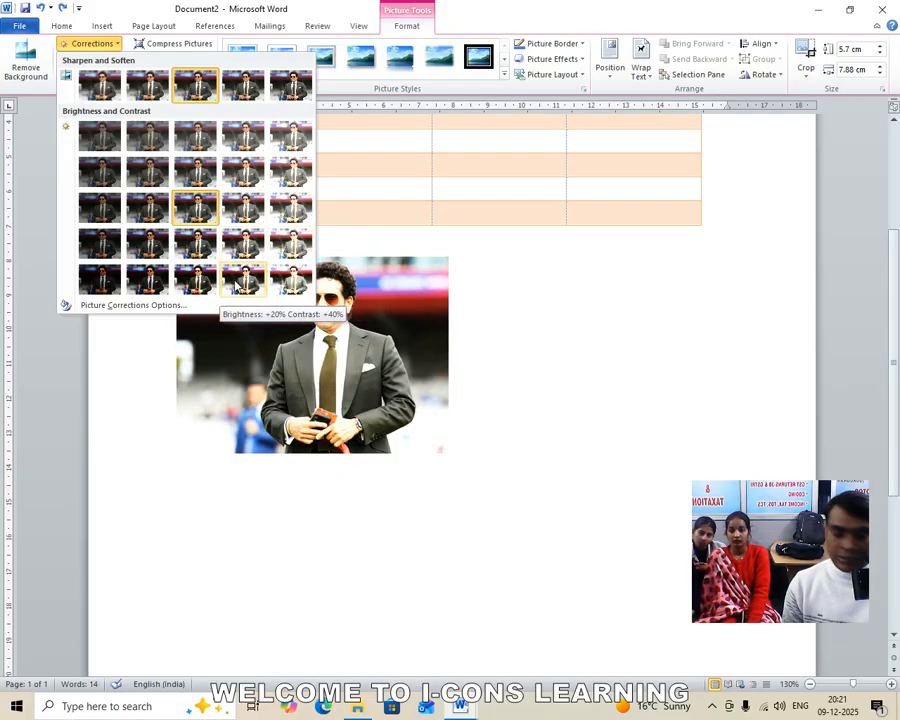
left_click(242, 209)
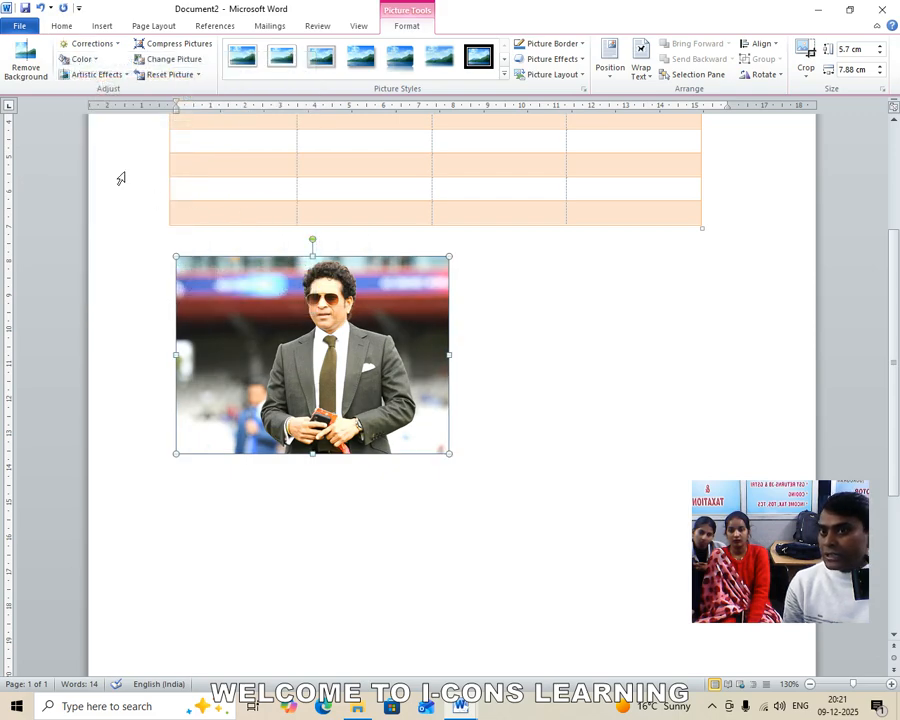
left_click(80, 58)
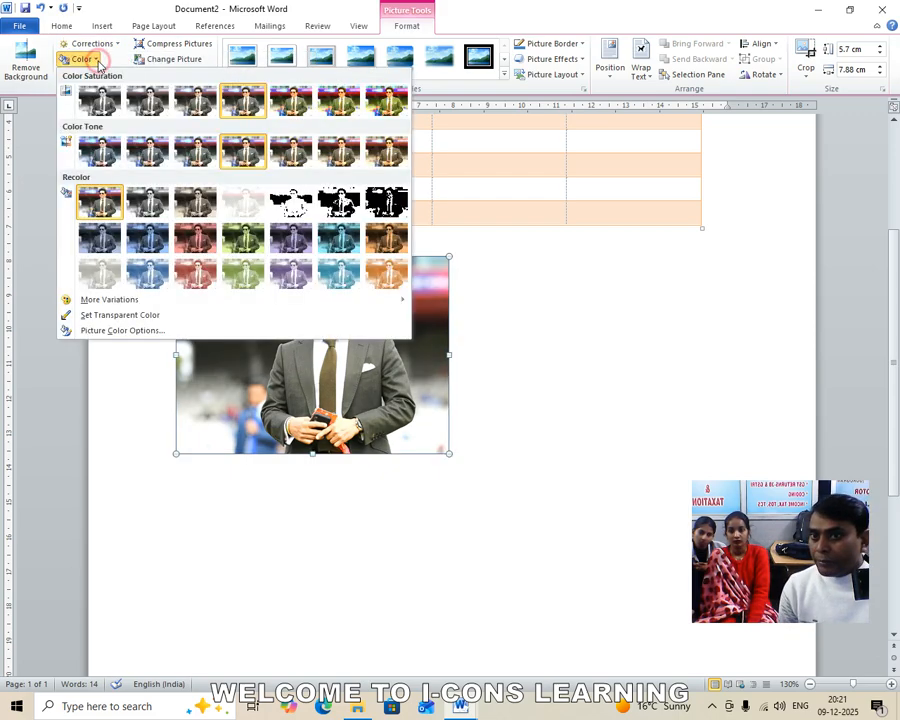
left_click(203, 280)
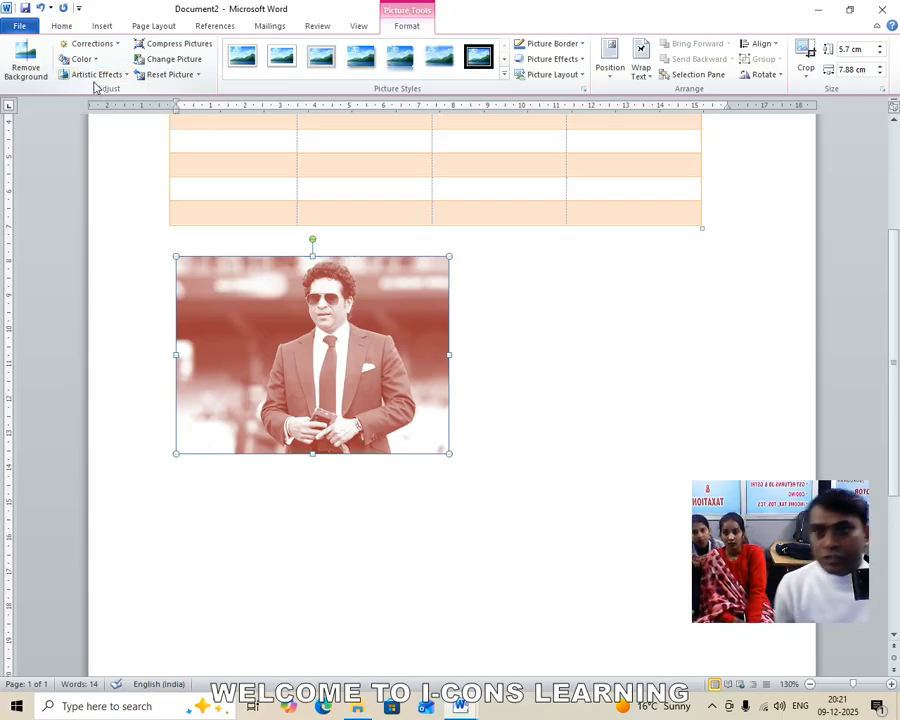
- Apply an artistic effect to the red-tinted photo and compress only this picture, using the document resolution and deleting cropped areas
left_click(125, 75)
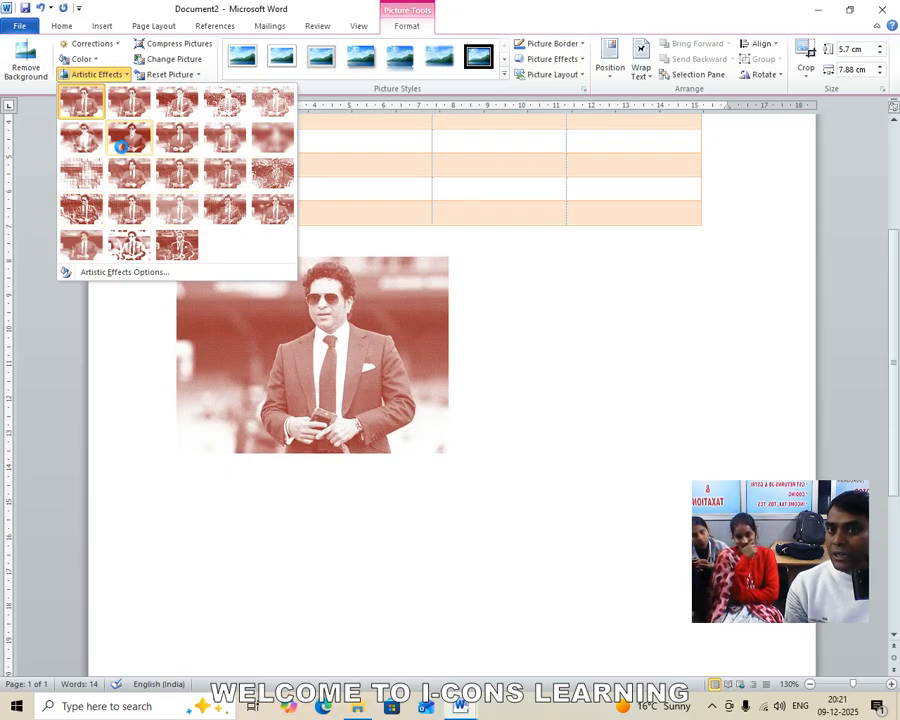
left_click(82, 101)
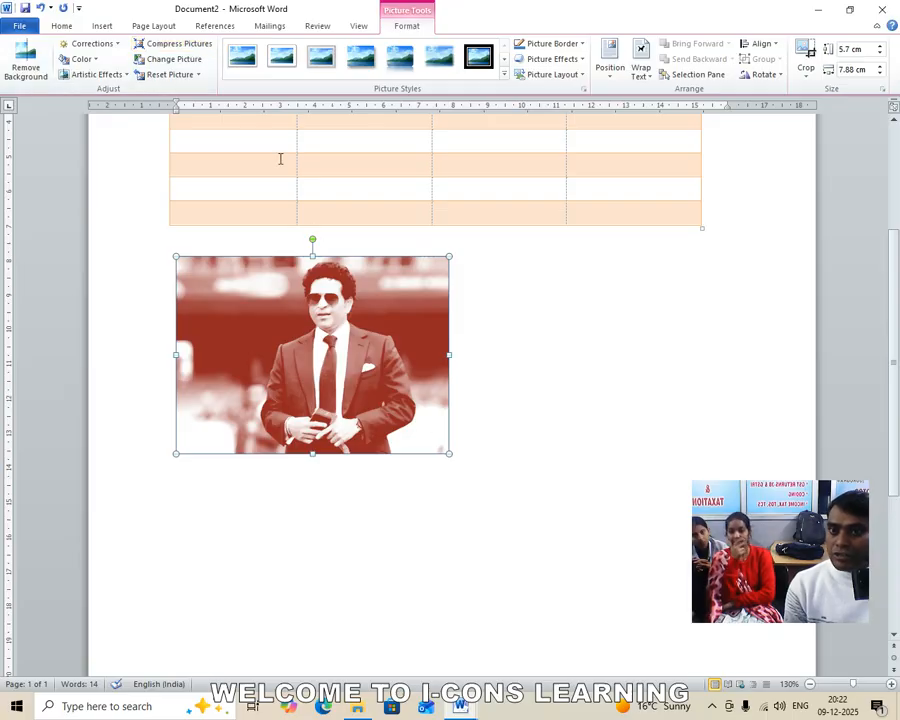
left_click(184, 45)
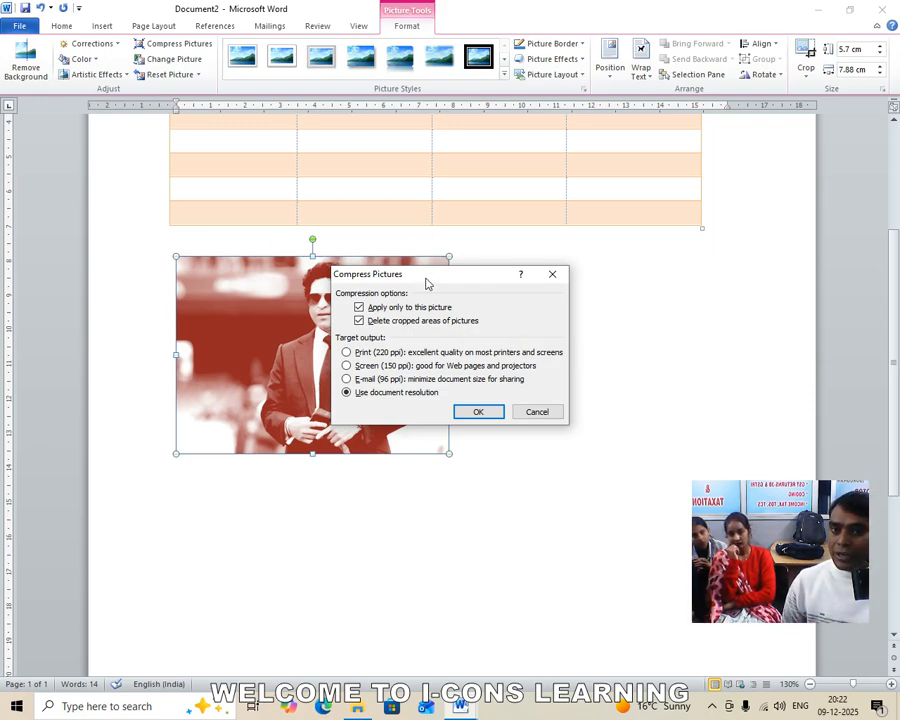
left_click_drag(426, 284, 418, 217)
left_click(482, 349)
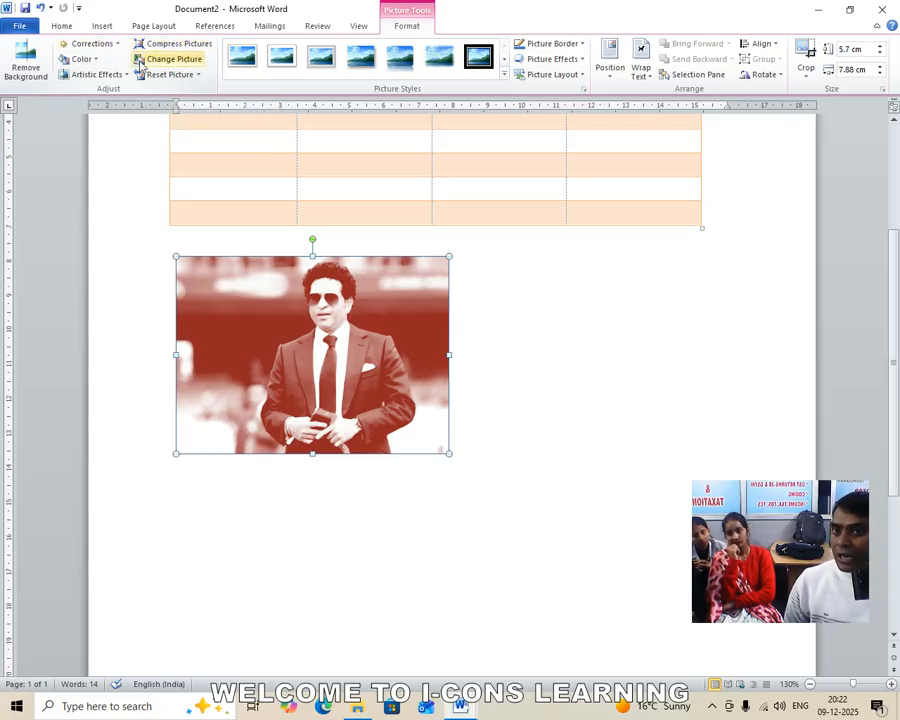
- Replace the photo with the rama image from the Pictures folder
left_click(174, 61)
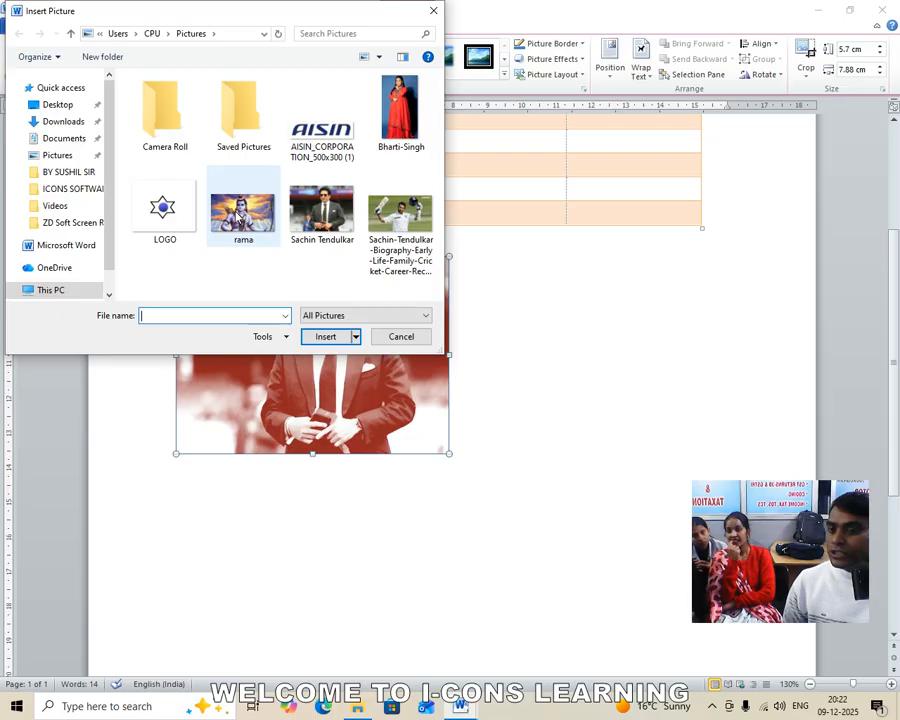
left_click(235, 210)
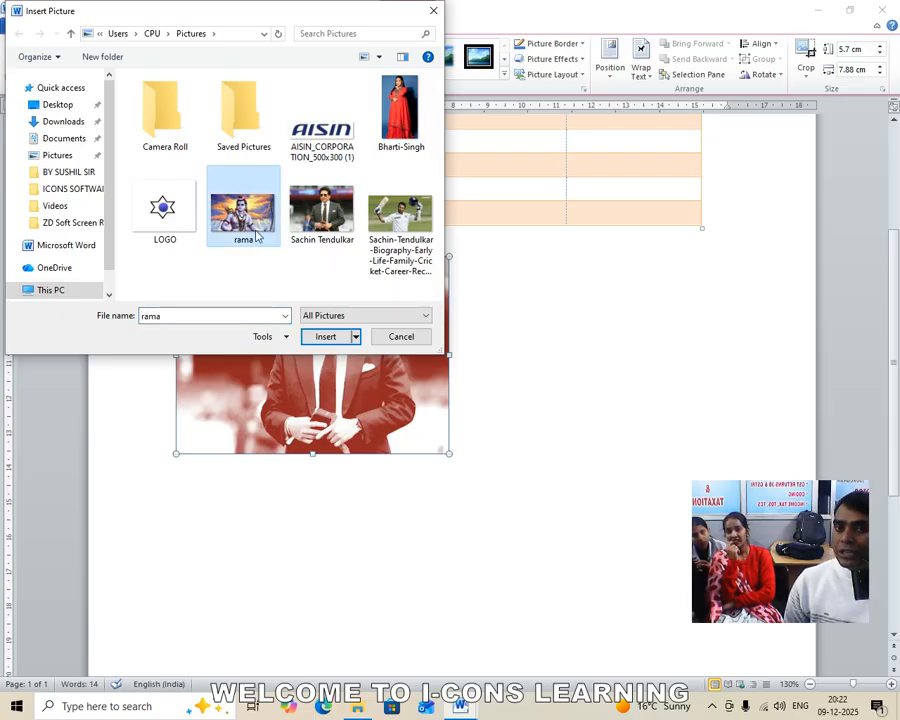
double_click(240, 218)
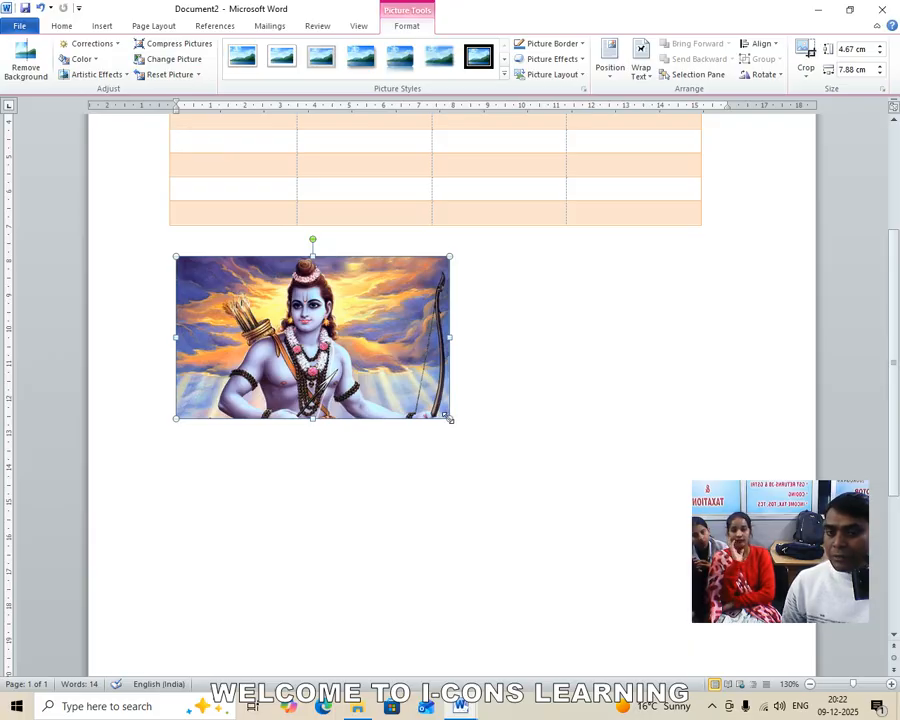
- Enlarge the rama picture to about 7.88 cm by 13.3 cm and reset its formatting without resetting its size
left_click_drag(448, 418, 637, 529)
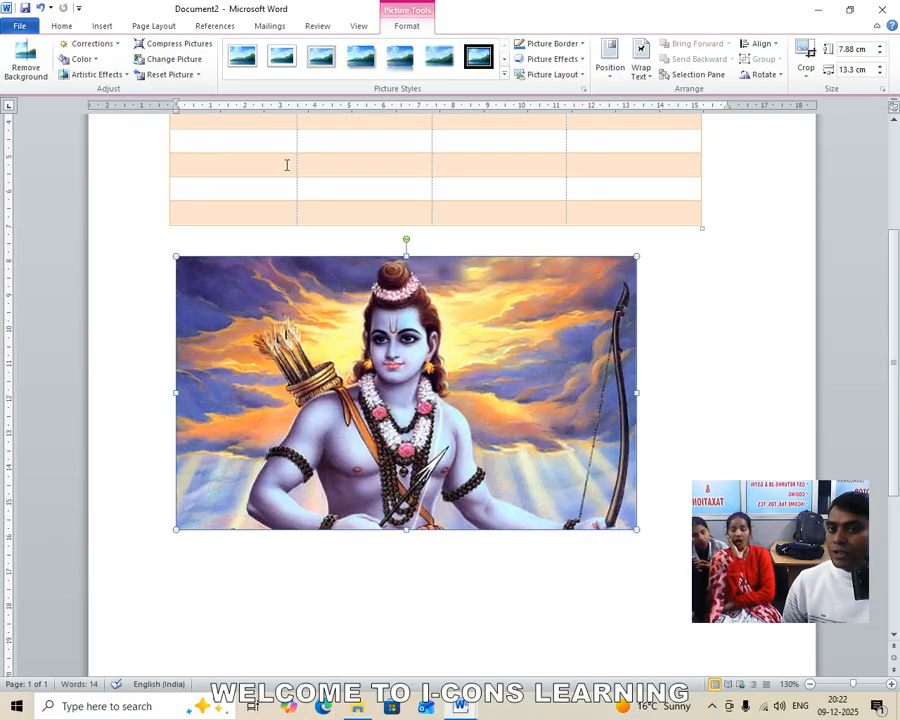
left_click(198, 75)
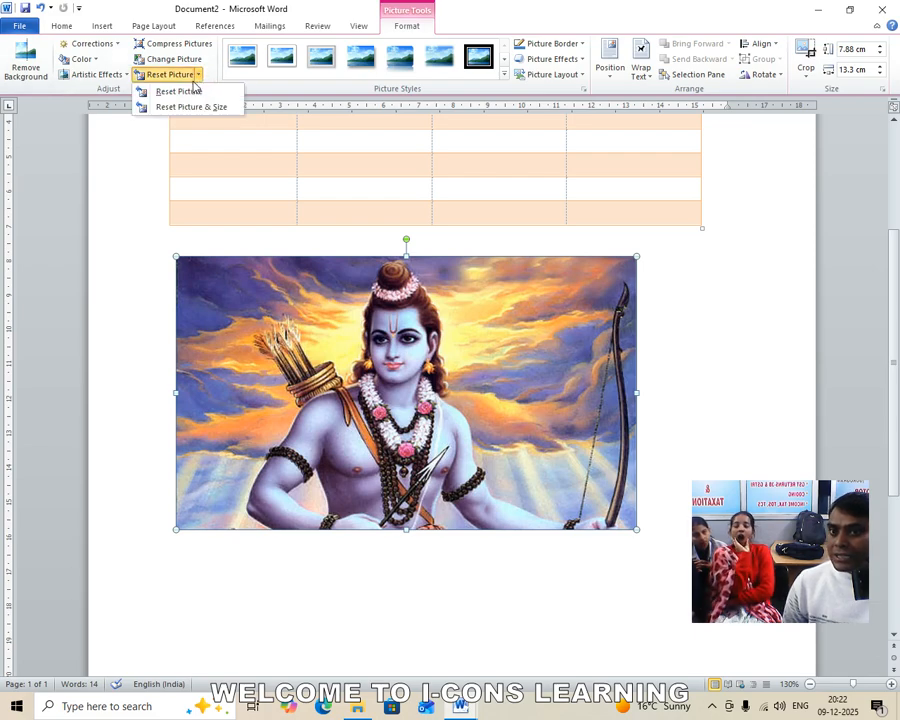
left_click(163, 92)
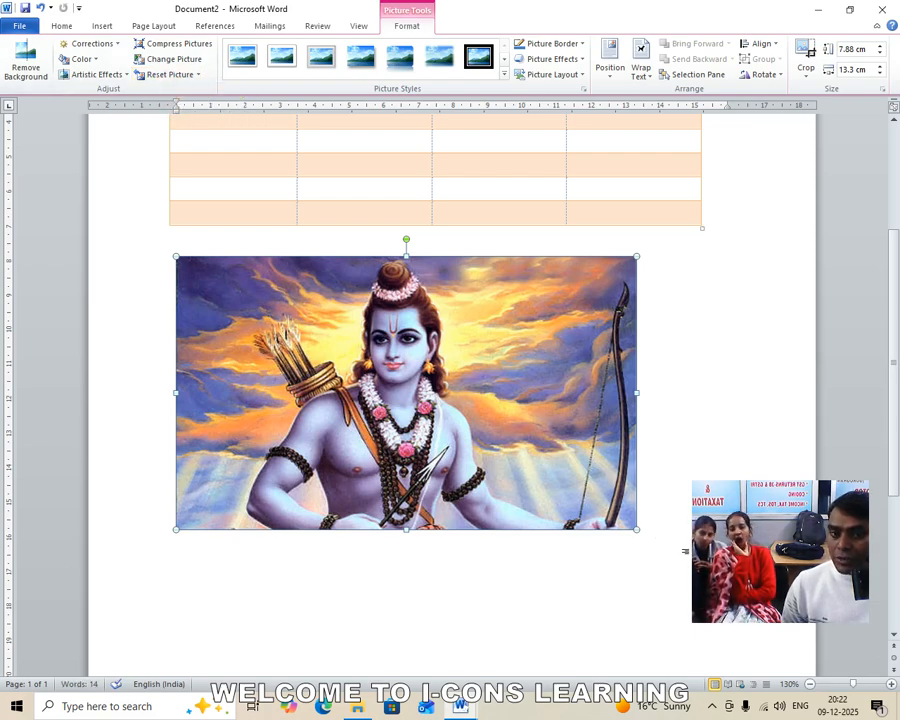
- Shrink the rama picture, the second time to about 4.07 cm by 6.87 cm, resetting both picture and size after each change
left_click_drag(637, 529, 460, 424)
left_click(198, 76)
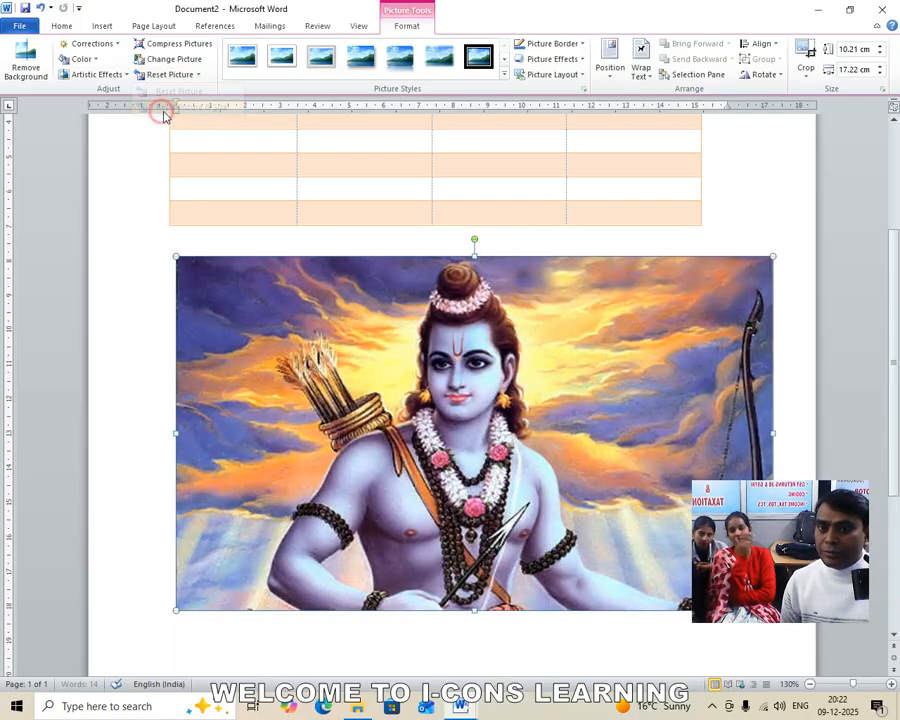
left_click(158, 108)
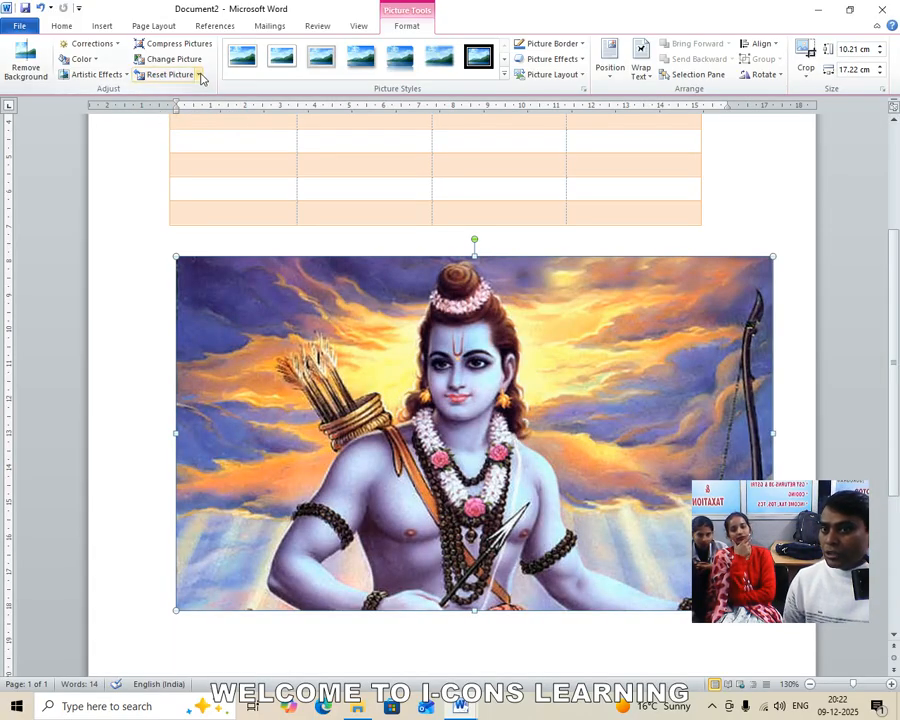
left_click(198, 75)
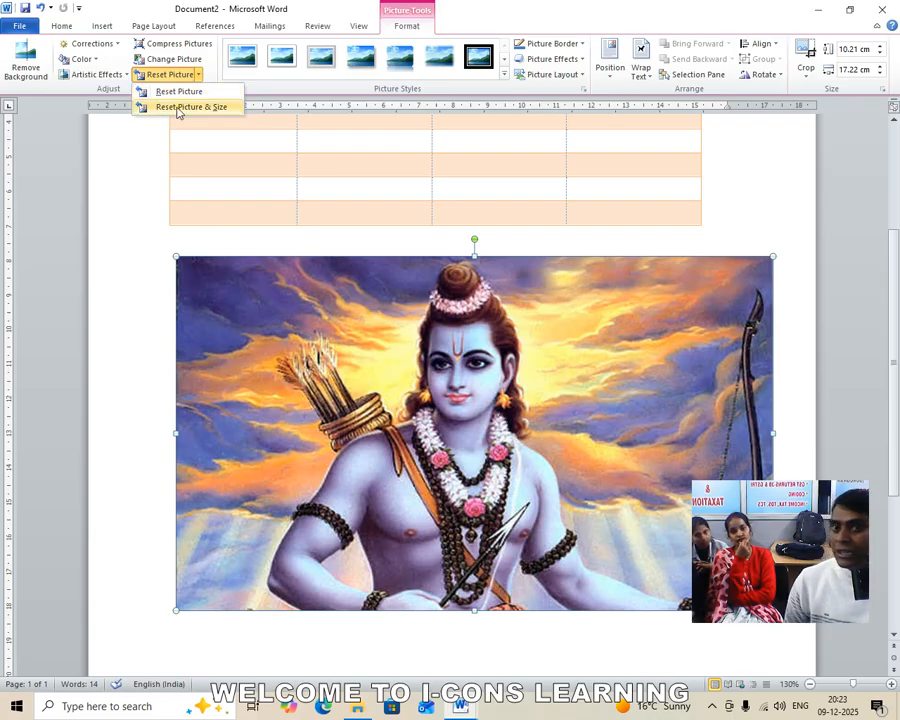
left_click(185, 108)
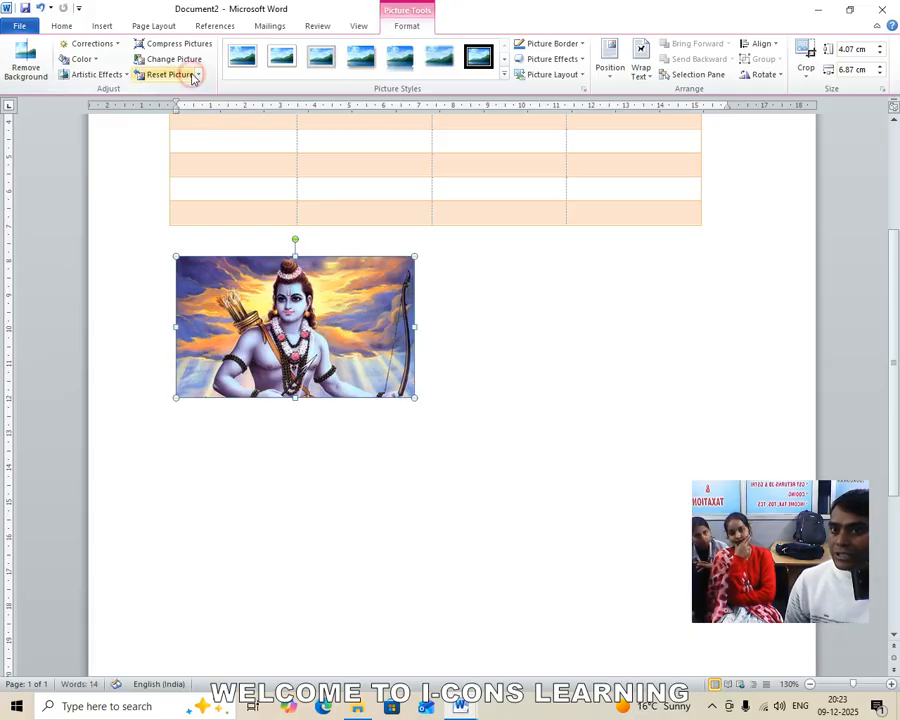
left_click(196, 75)
left_click(195, 107)
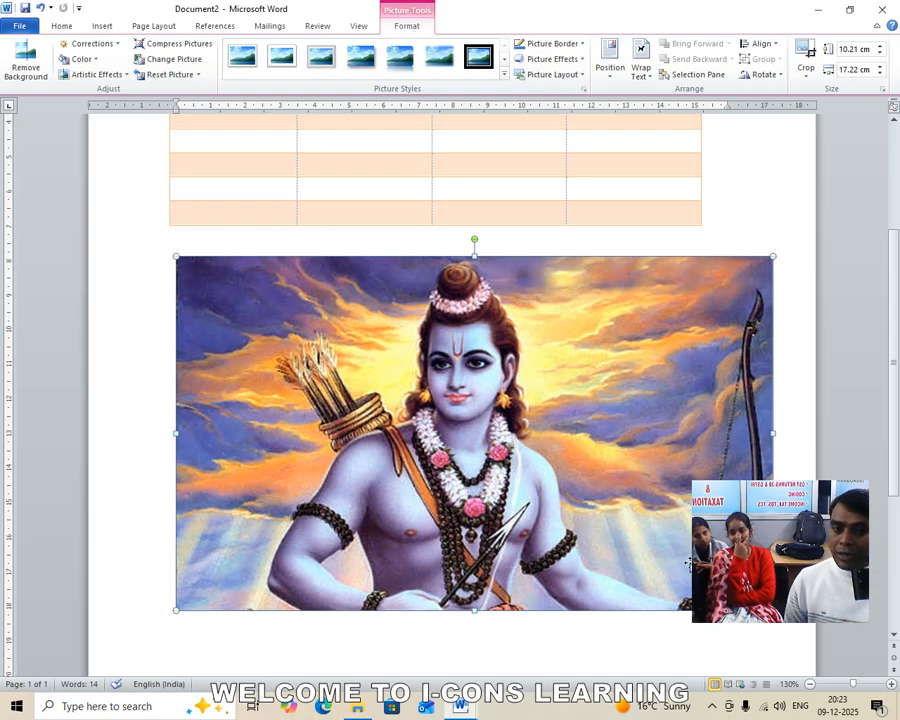
- Reduce the picture to about 6.66 cm by 11.24 cm and give it the oval picture style with a gray metallic frame
left_click_drag(773, 610, 566, 487)
left_click(505, 75)
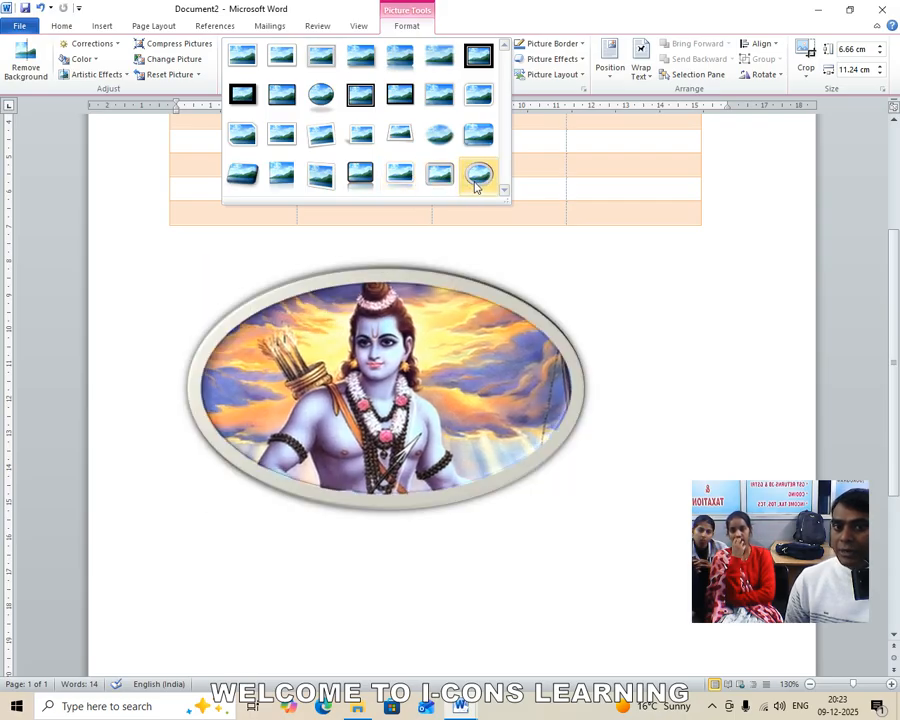
left_click(475, 183)
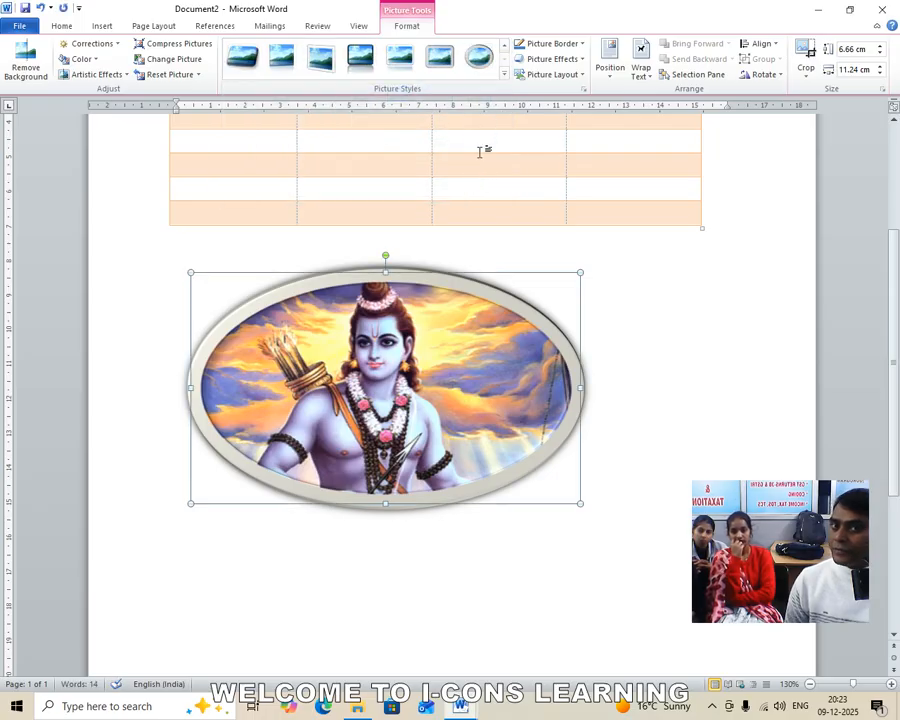
- Try the black double-line rectangular frame style on the picture and switch back to the metallic oval style
left_click(505, 75)
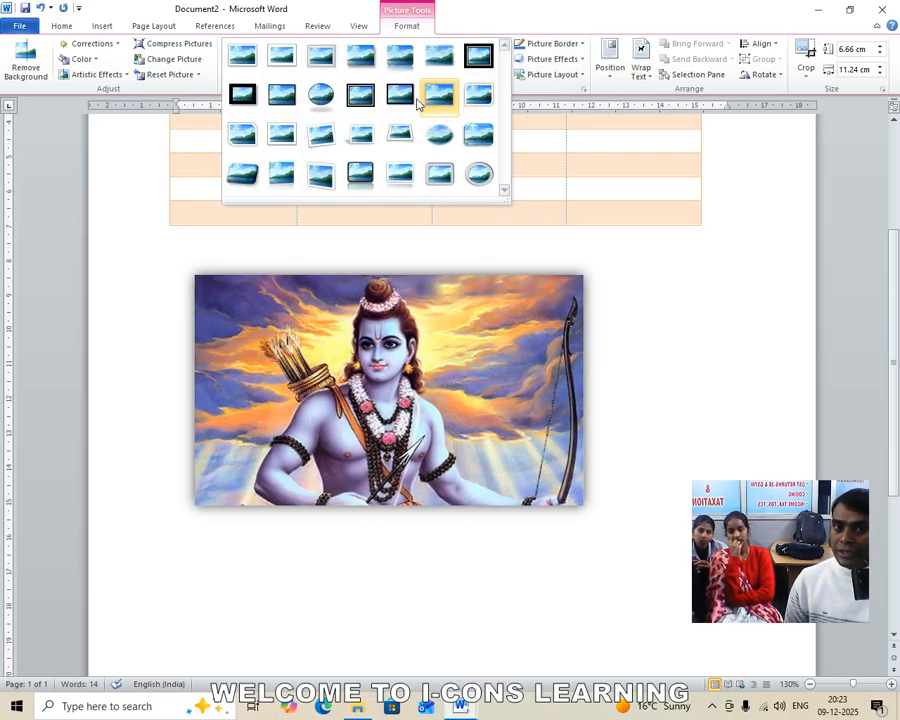
left_click(369, 98)
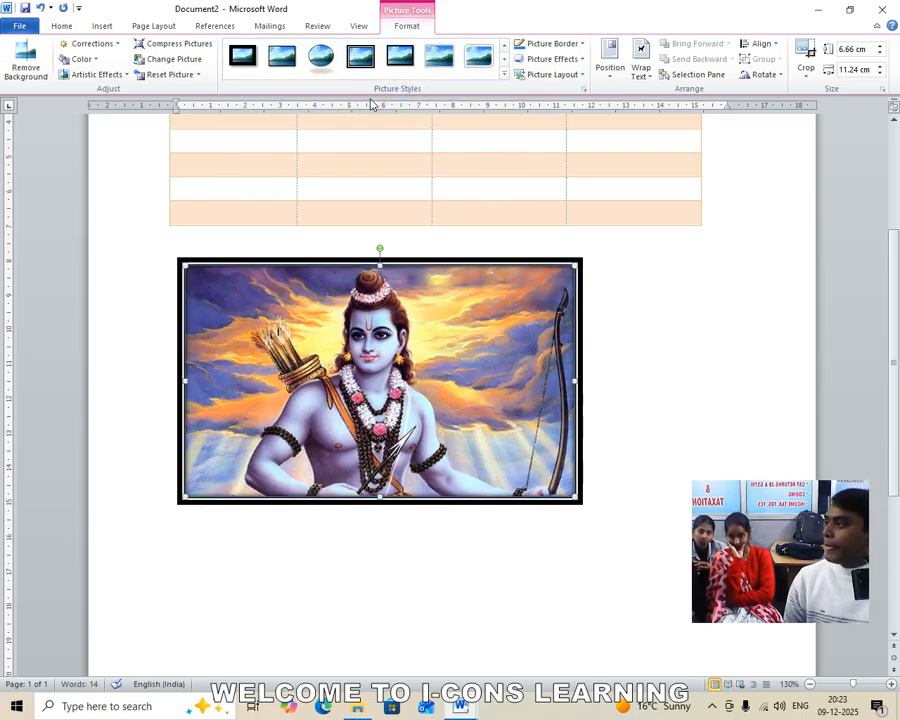
left_click(506, 75)
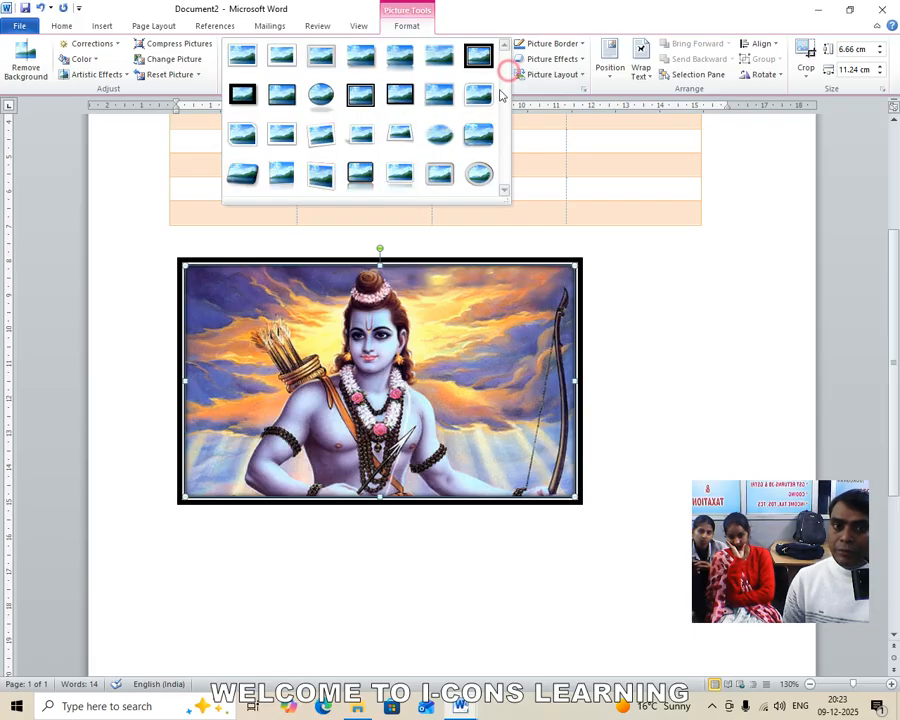
left_click(480, 177)
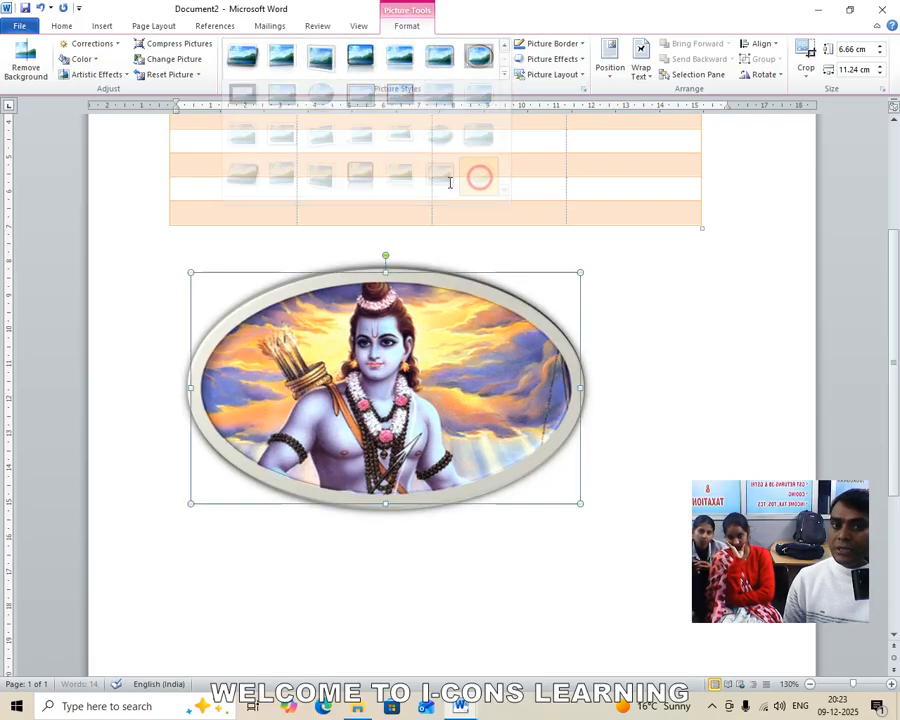
- Resize the picture to about 6.34 cm by 10.69 cm and apply the black double-line rectangular frame style
left_click_drag(578, 500, 397, 395)
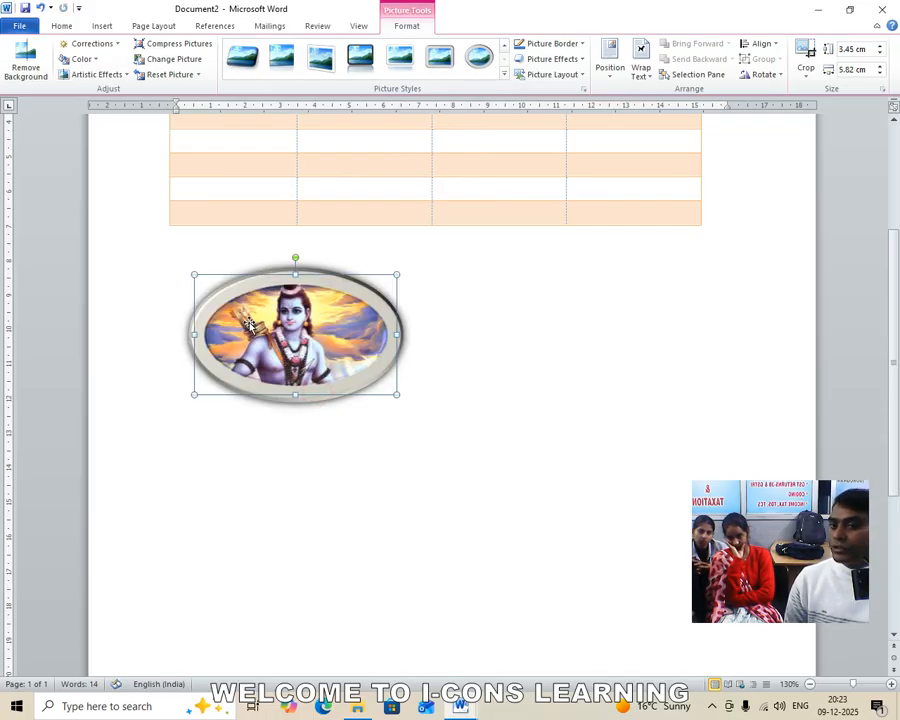
left_click_drag(397, 395, 563, 494)
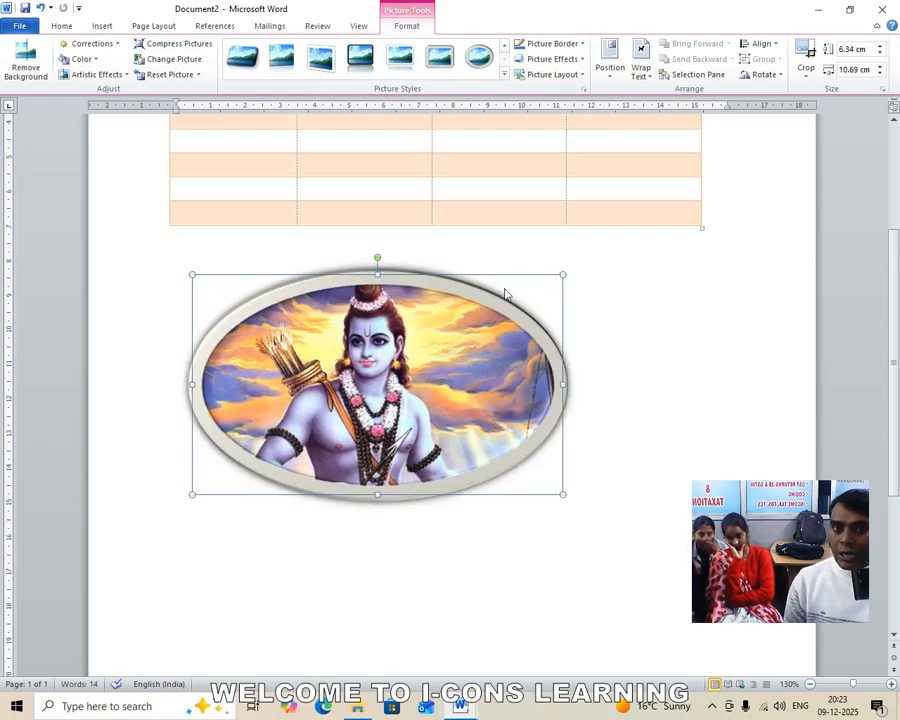
left_click(504, 73)
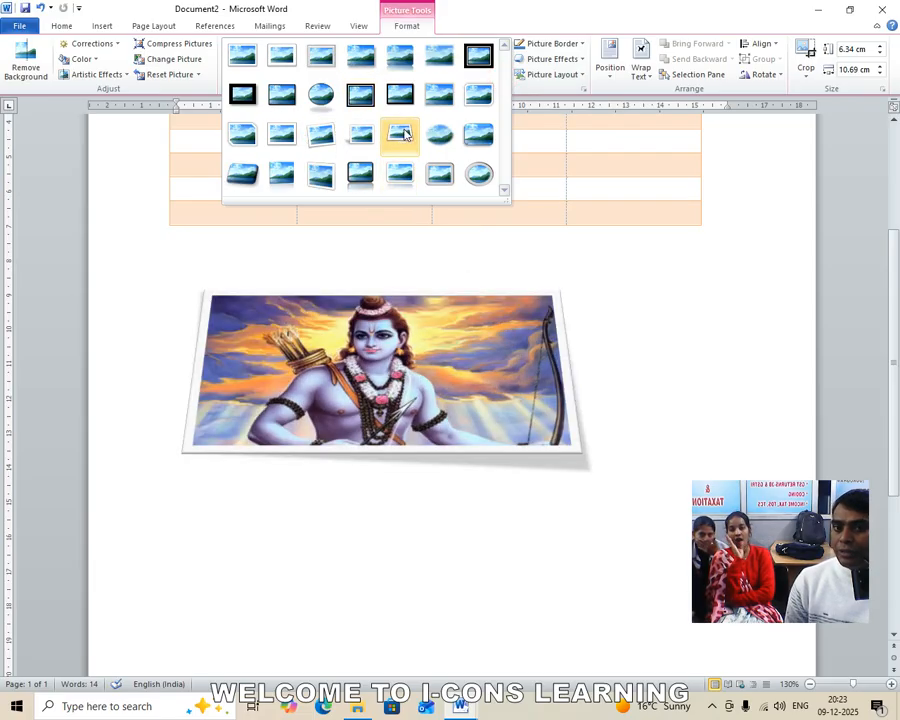
left_click(358, 94)
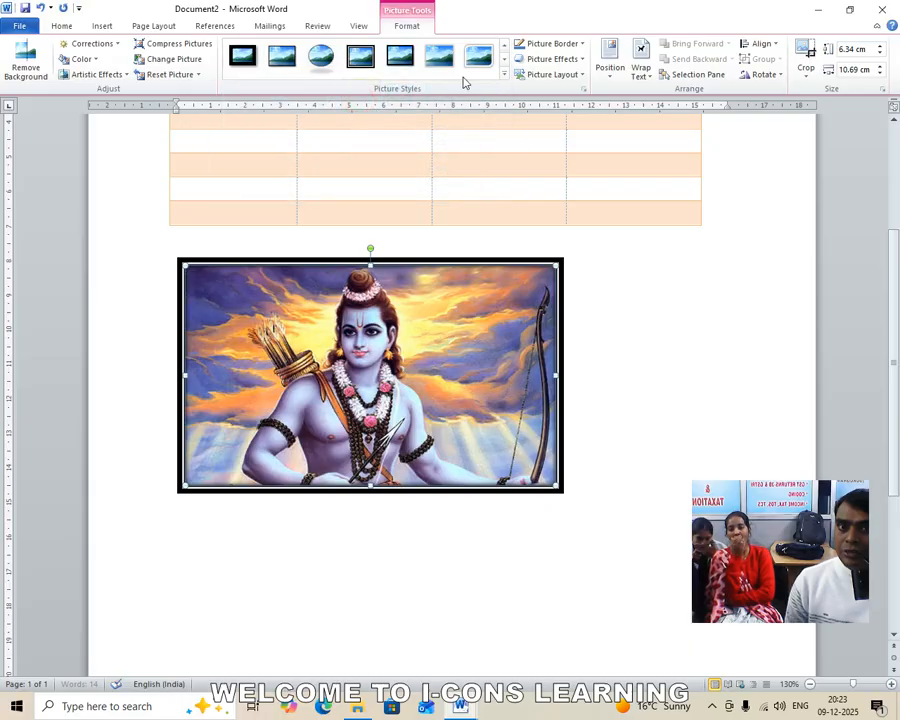
- Give the picture's double-line frame a red border with a 6 pt weight
left_click(579, 44)
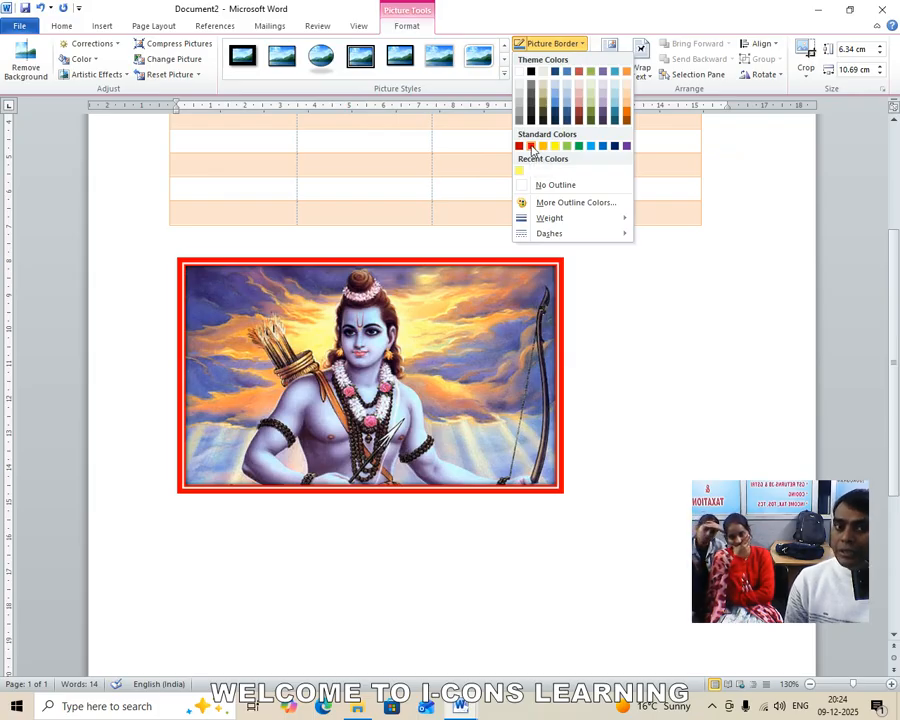
left_click(532, 147)
left_click(582, 43)
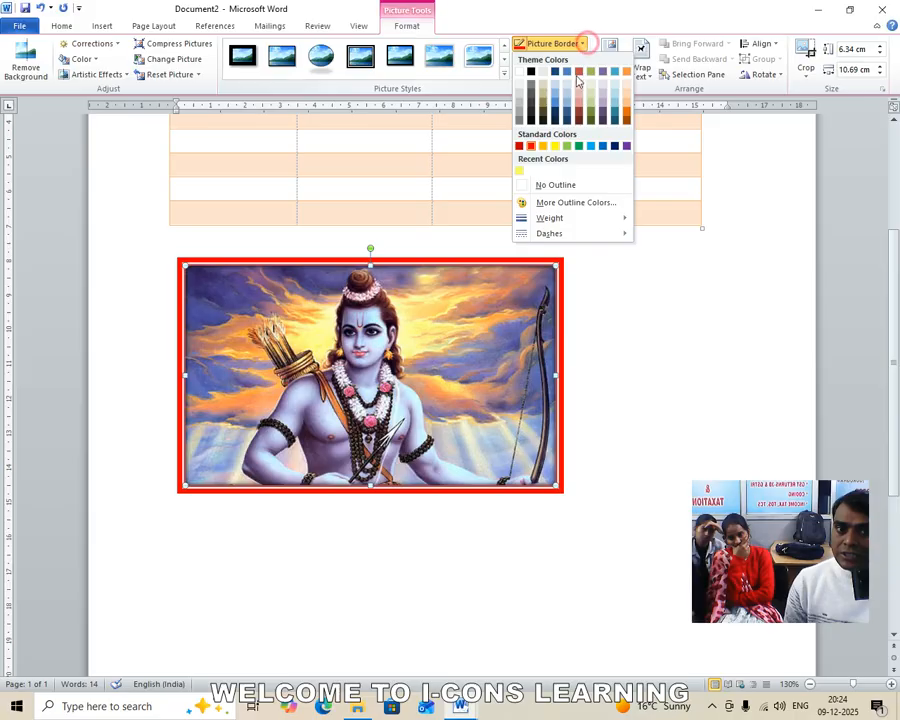
mouse_move(570, 220)
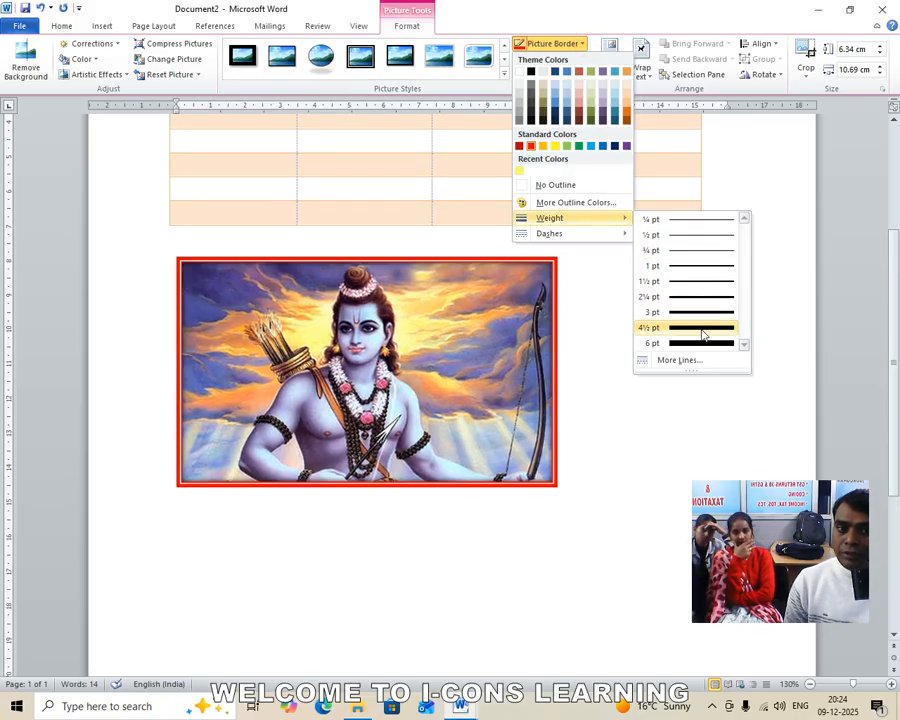
left_click(703, 345)
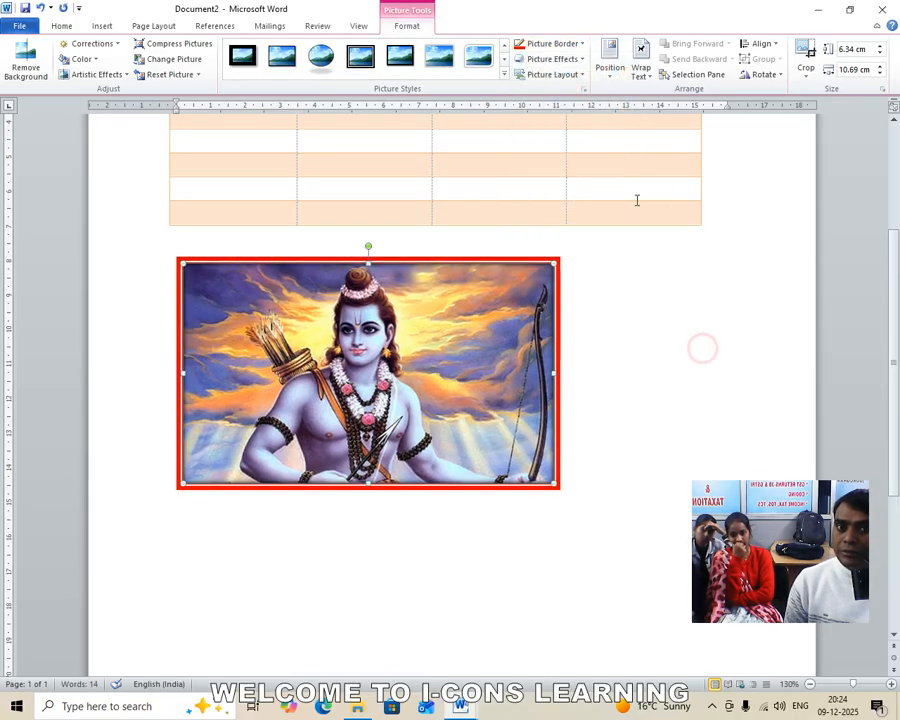
- Change the picture's red border to a line of short square dashes
left_click(584, 44)
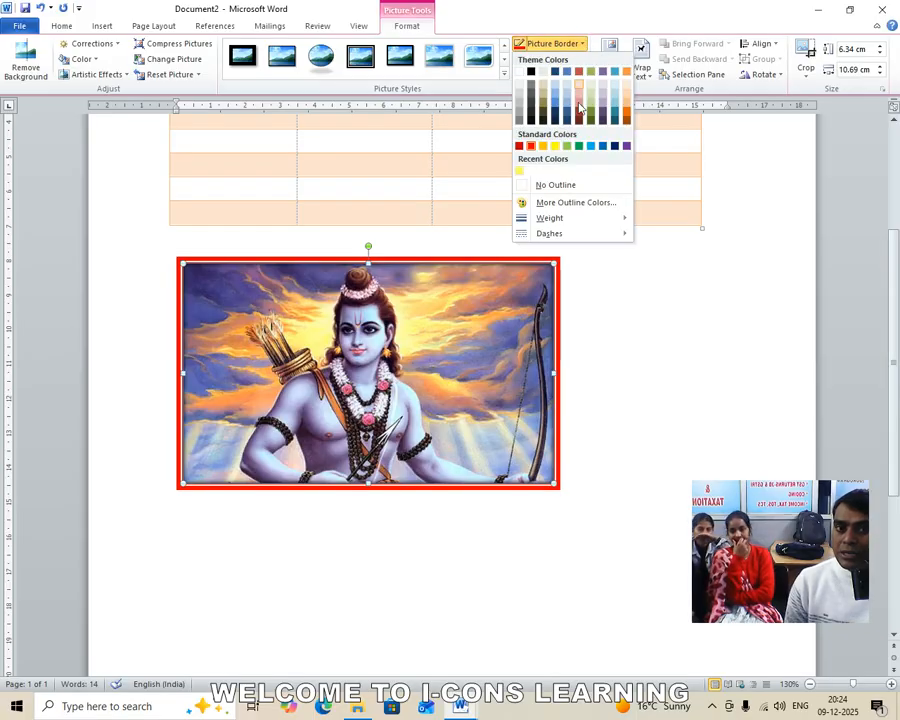
mouse_move(575, 222)
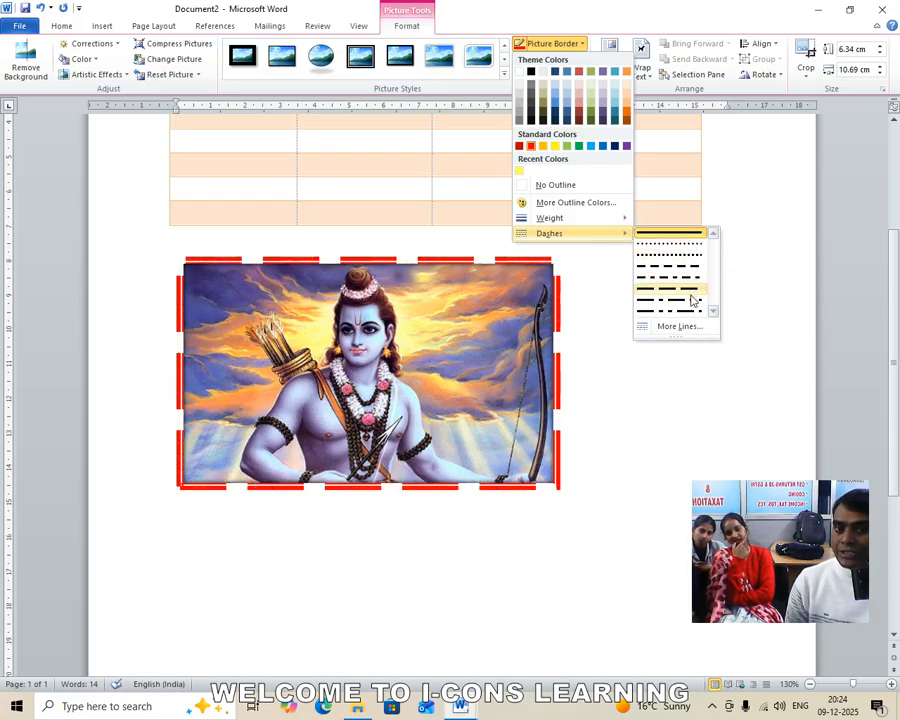
left_click(686, 256)
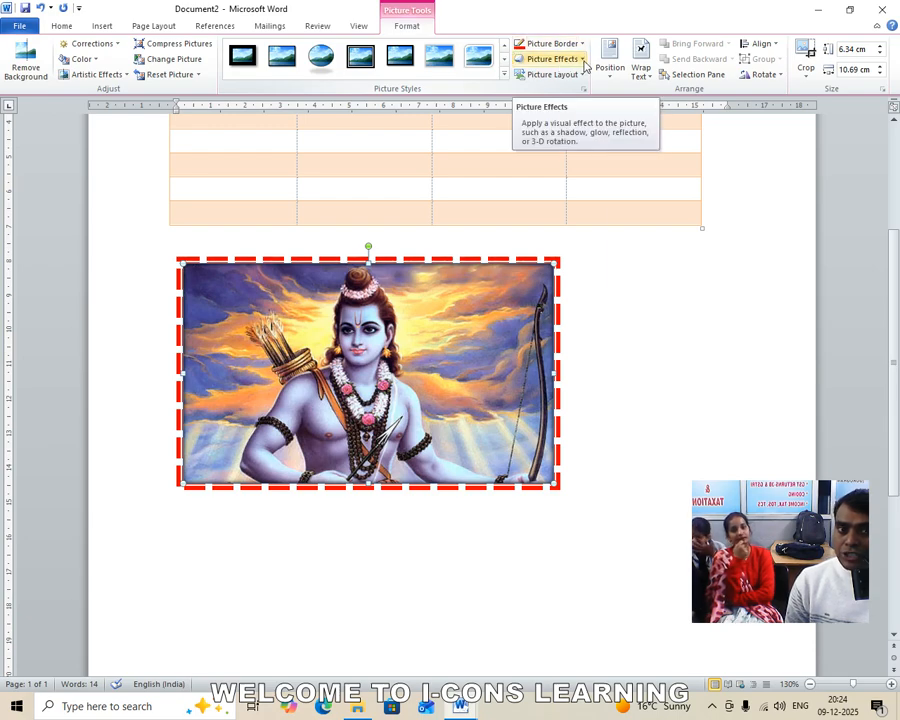
- Use the picture's 3-D options to add 6 pt bevels: the first style on top and a stepped style on the bottom
left_click(584, 62)
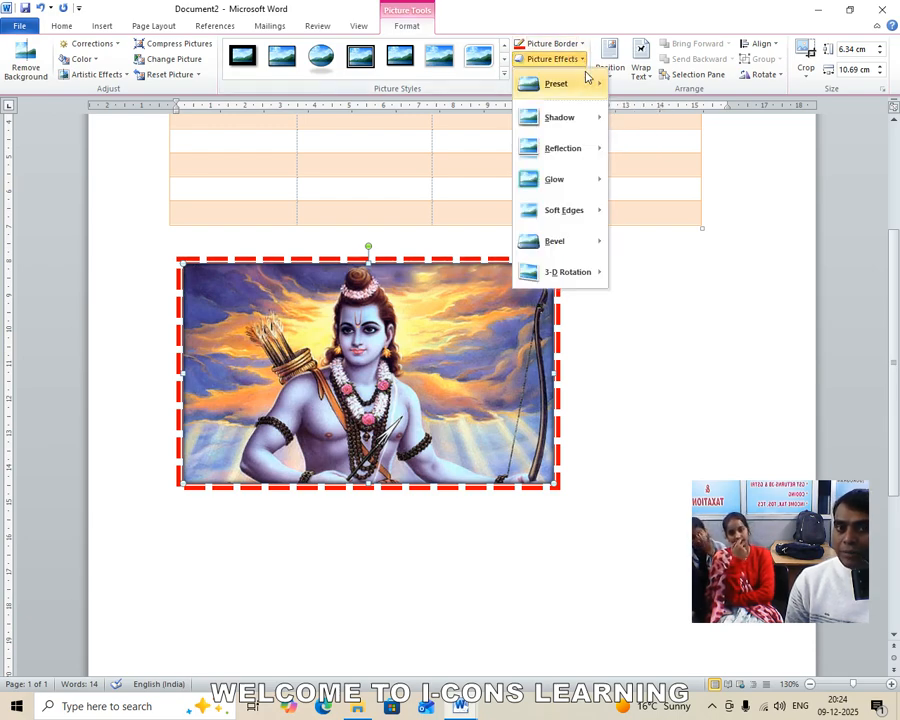
mouse_move(588, 89)
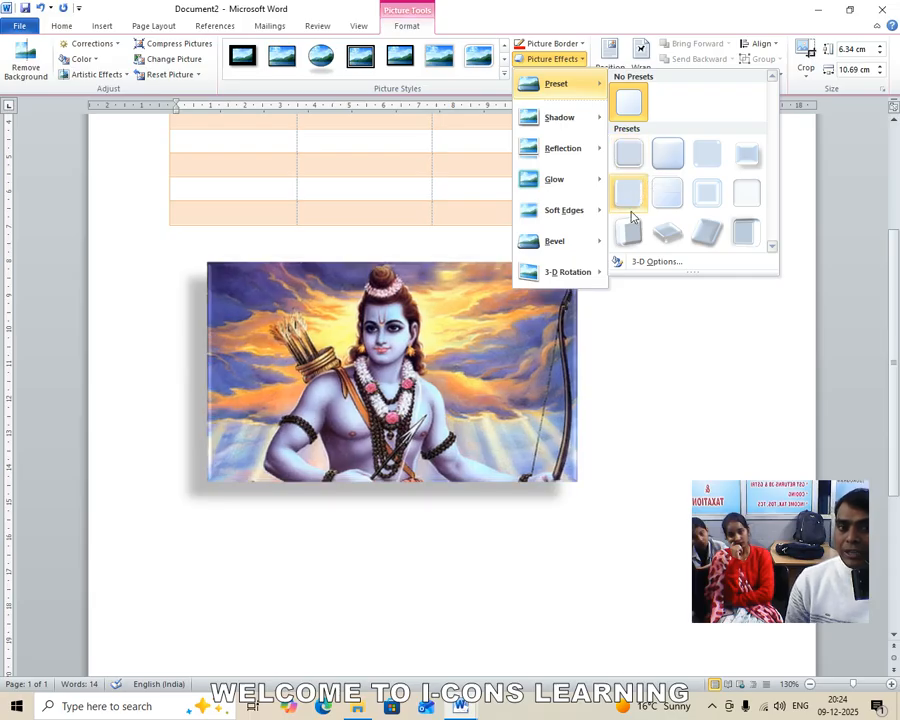
left_click(653, 263)
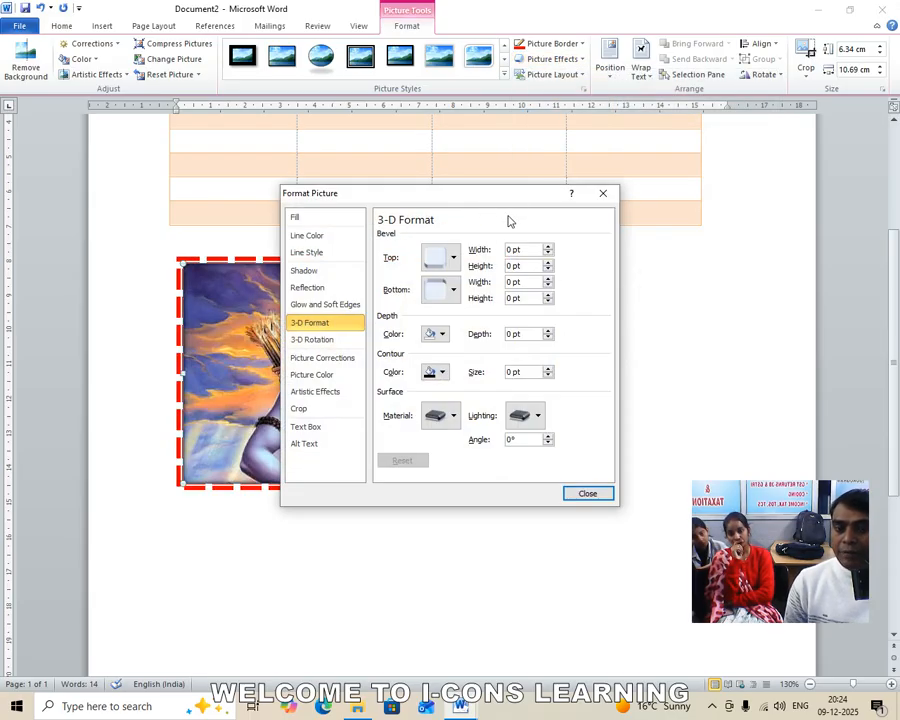
left_click_drag(496, 199, 716, 67)
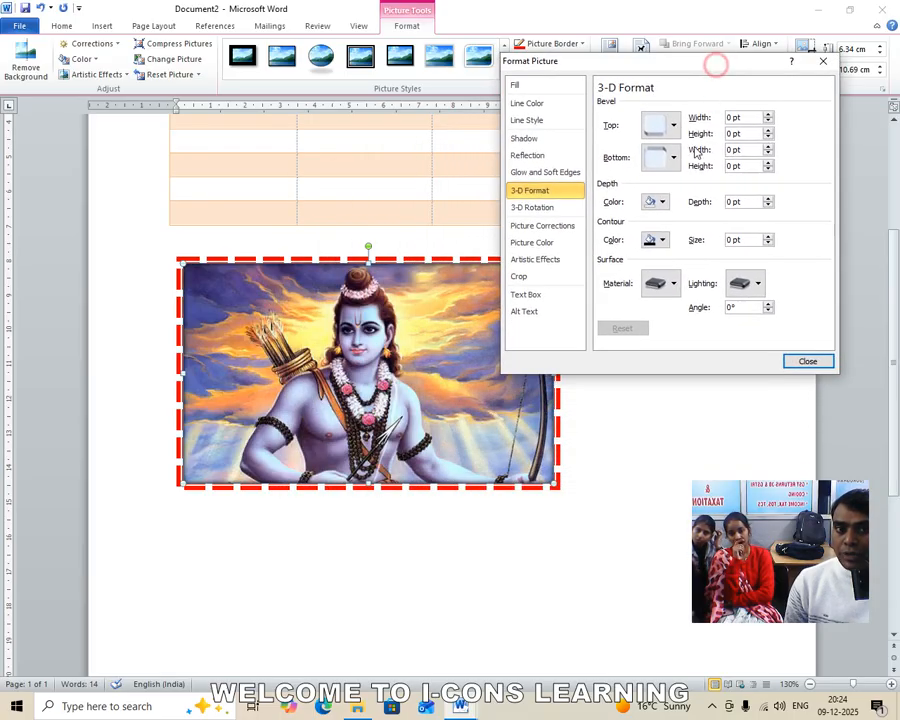
left_click(674, 131)
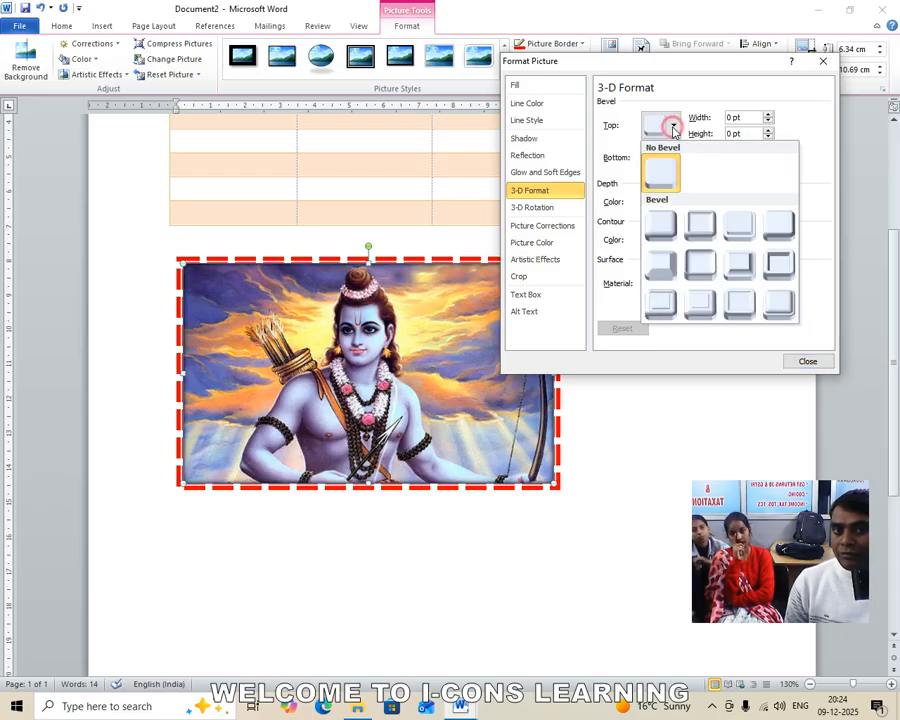
left_click(665, 226)
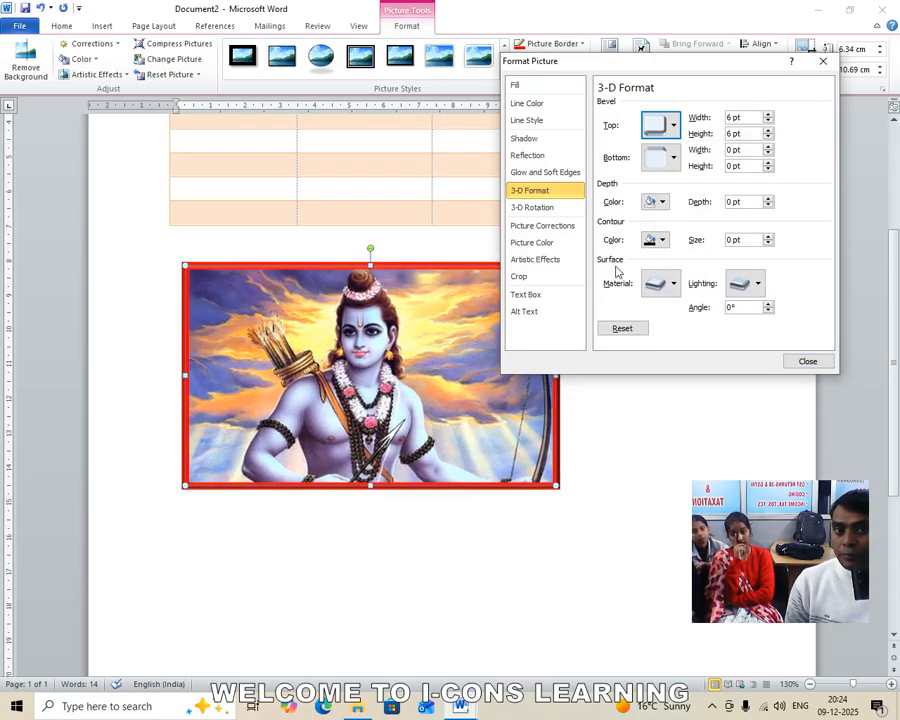
left_click(673, 158)
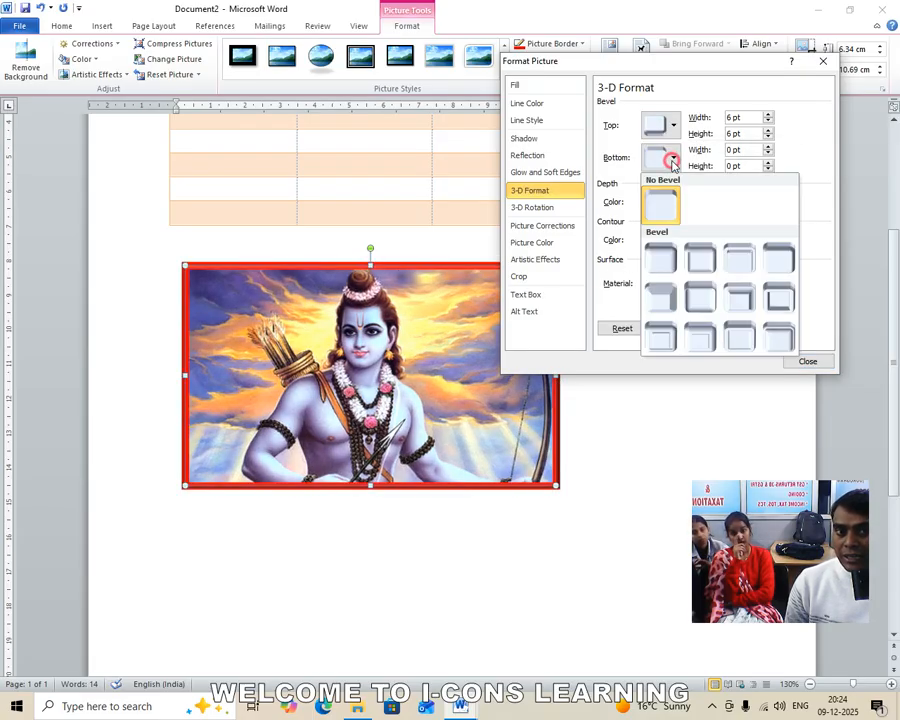
left_click(740, 300)
- Choose the third standard surface material for the picture and close the formatting dialog
left_click(661, 283)
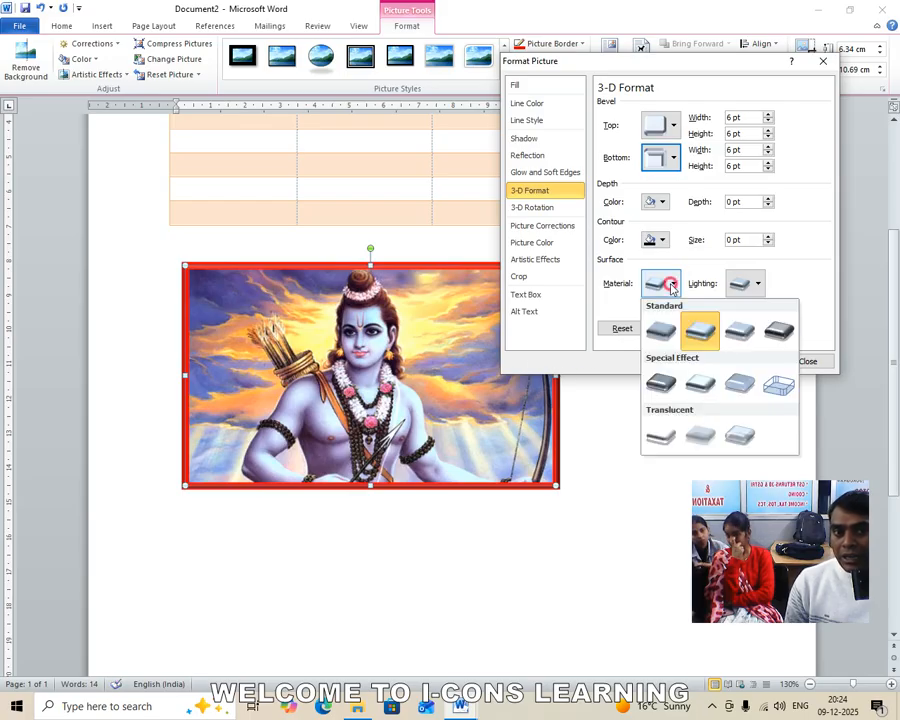
left_click(737, 336)
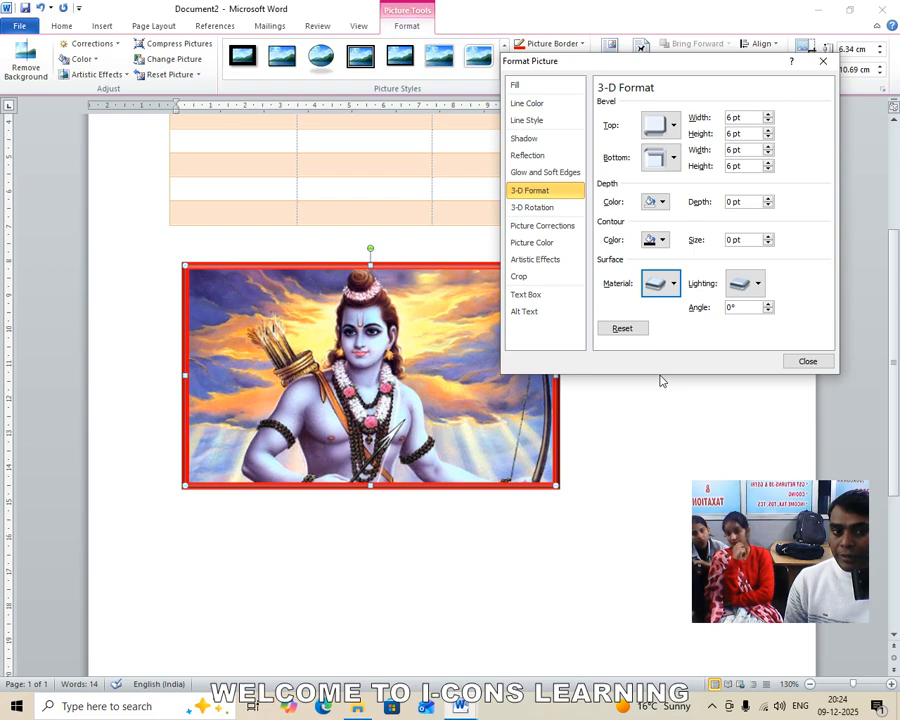
left_click(807, 361)
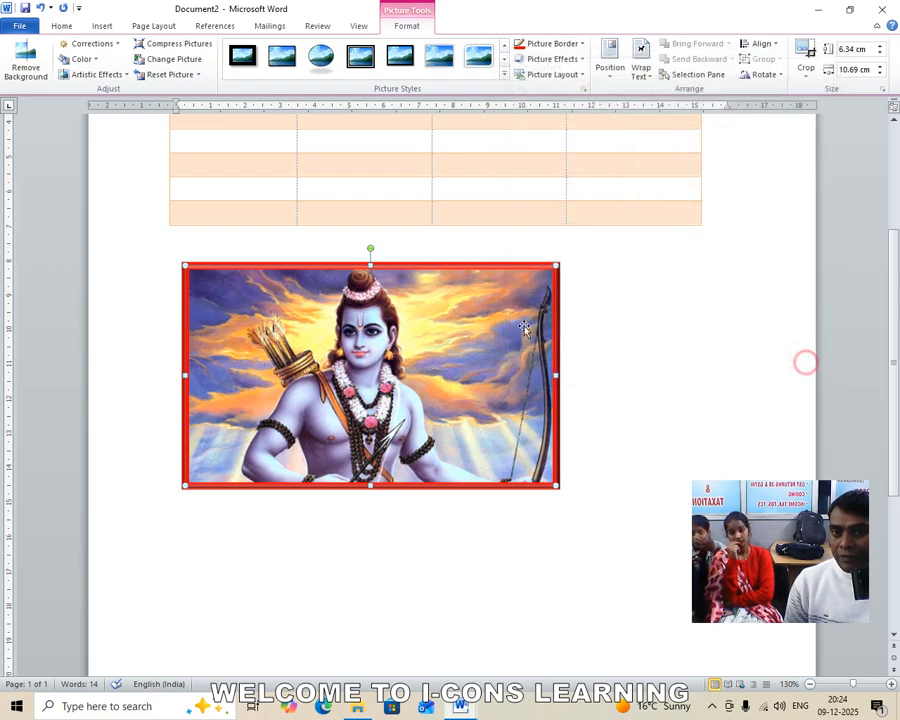
- Apply the Preset 11 picture effect to the picture
left_click(580, 59)
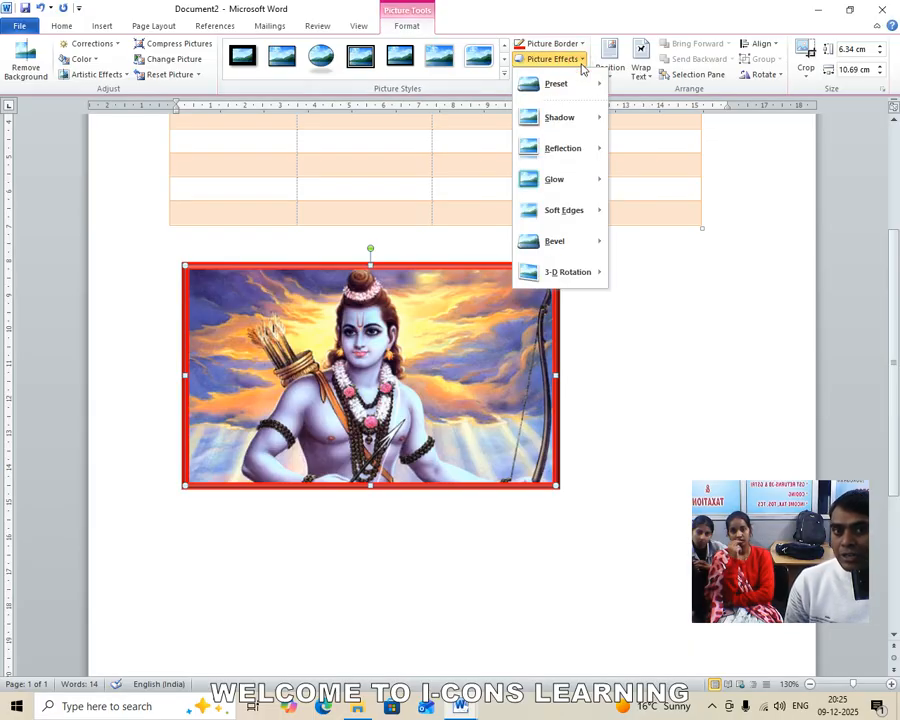
mouse_move(588, 94)
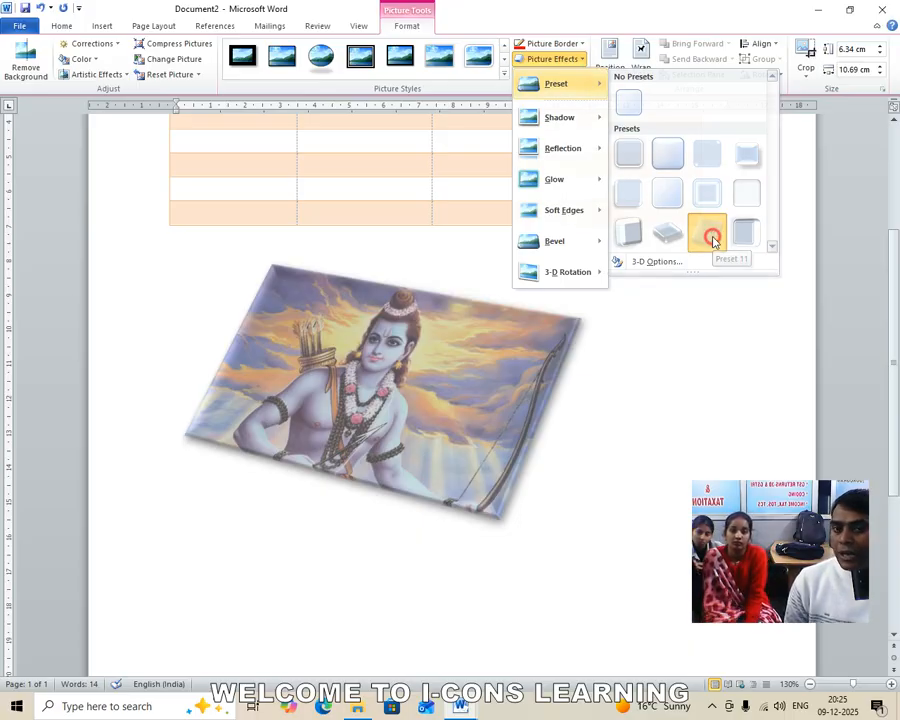
left_click(713, 240)
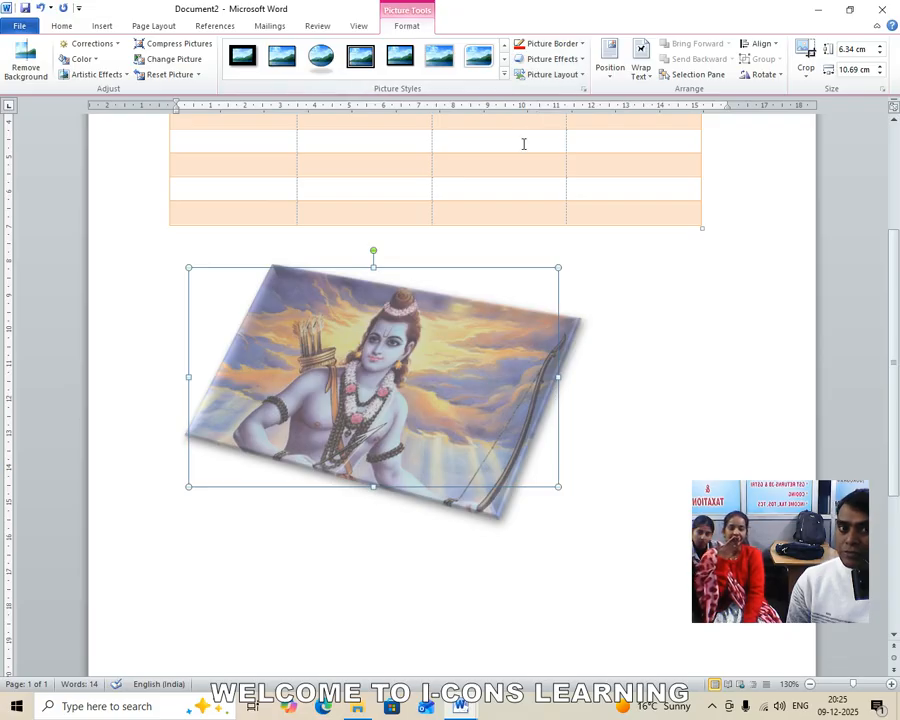
- Replace the tilted picture with a fresh copy of the rama picture sized about 6.89 cm by 11.62 cm
key("Delete")
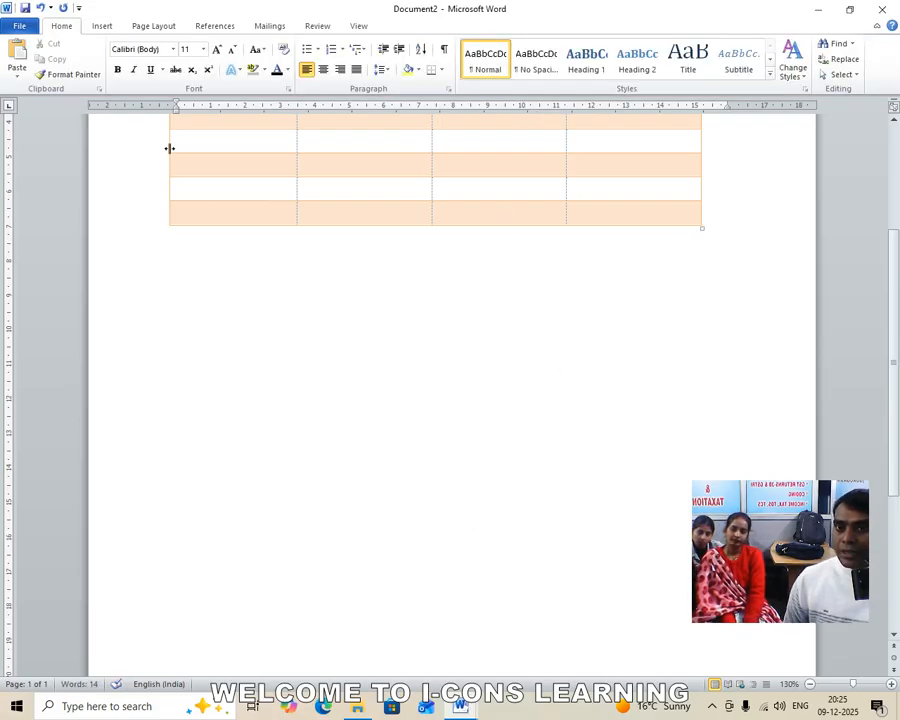
left_click(101, 26)
left_click(157, 70)
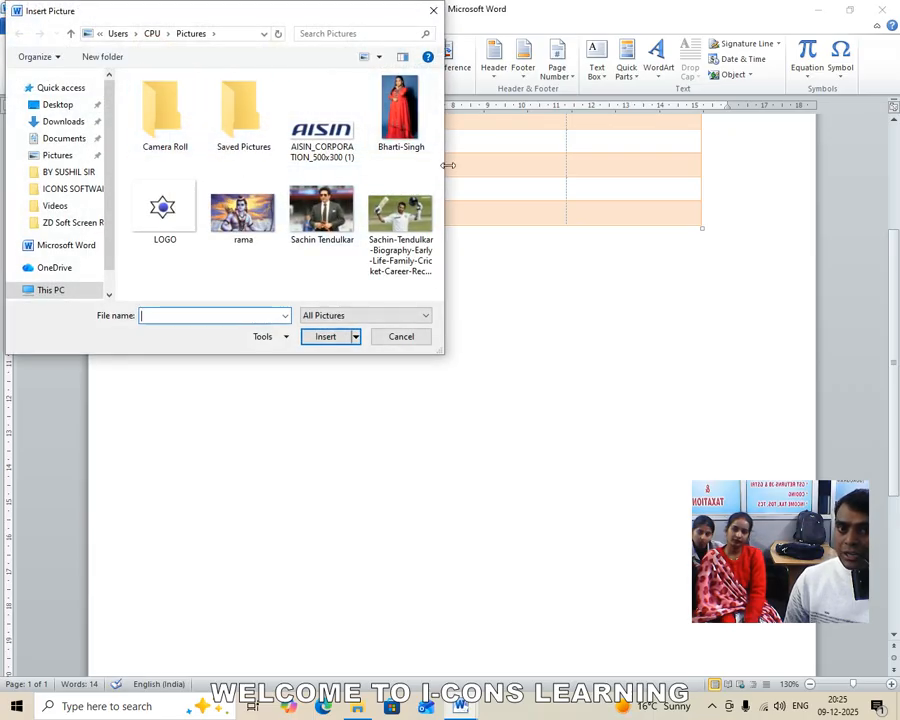
left_click(243, 213)
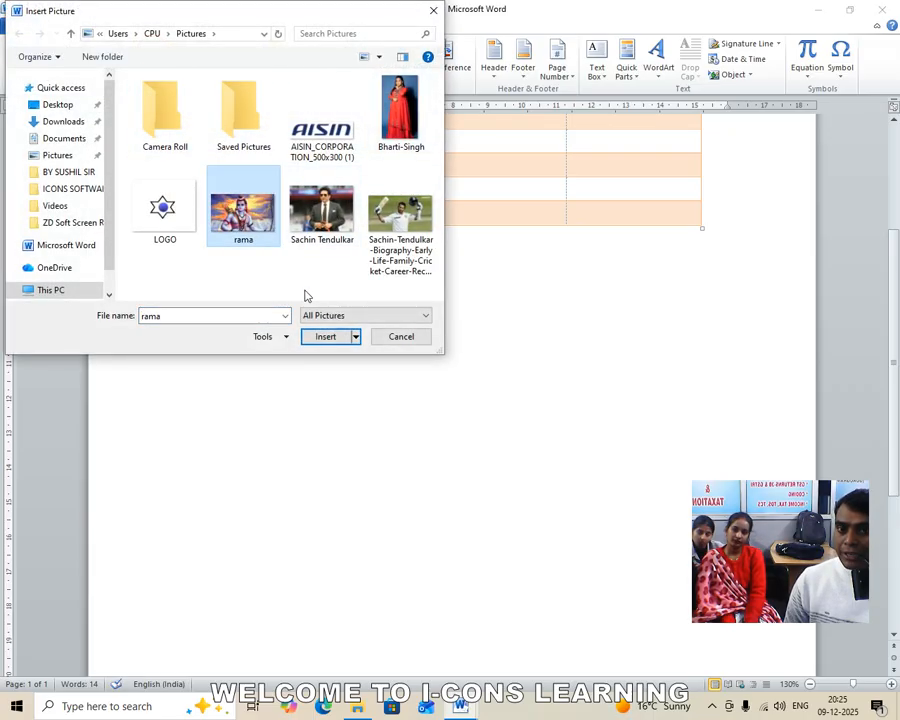
left_click(331, 337)
left_click_drag(728, 584, 580, 494)
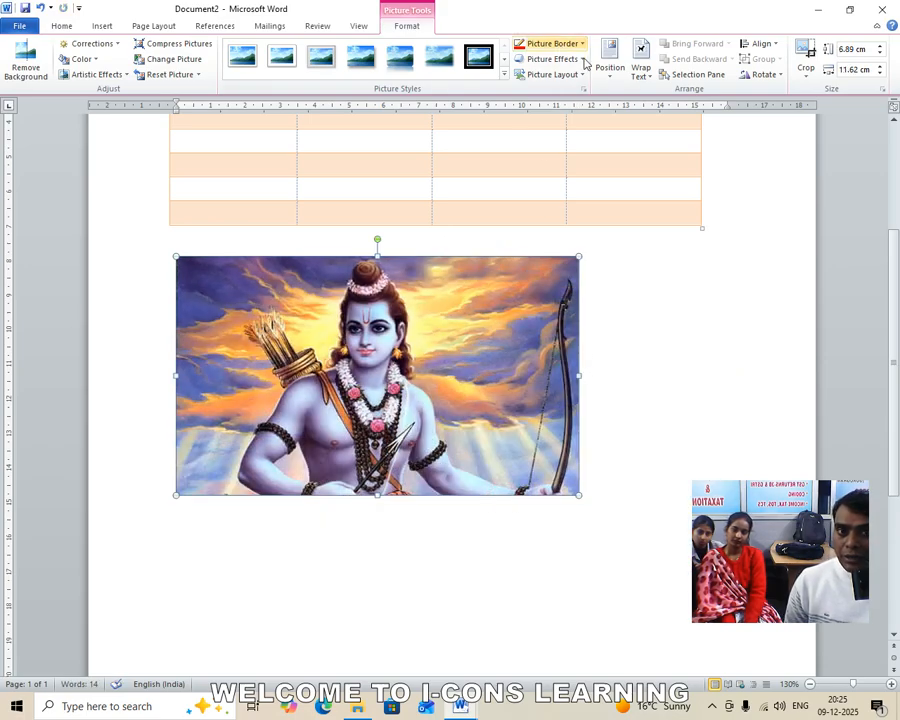
- Apply the perspective shadow that falls diagonally below and to the left of the picture
left_click(581, 60)
mouse_move(570, 118)
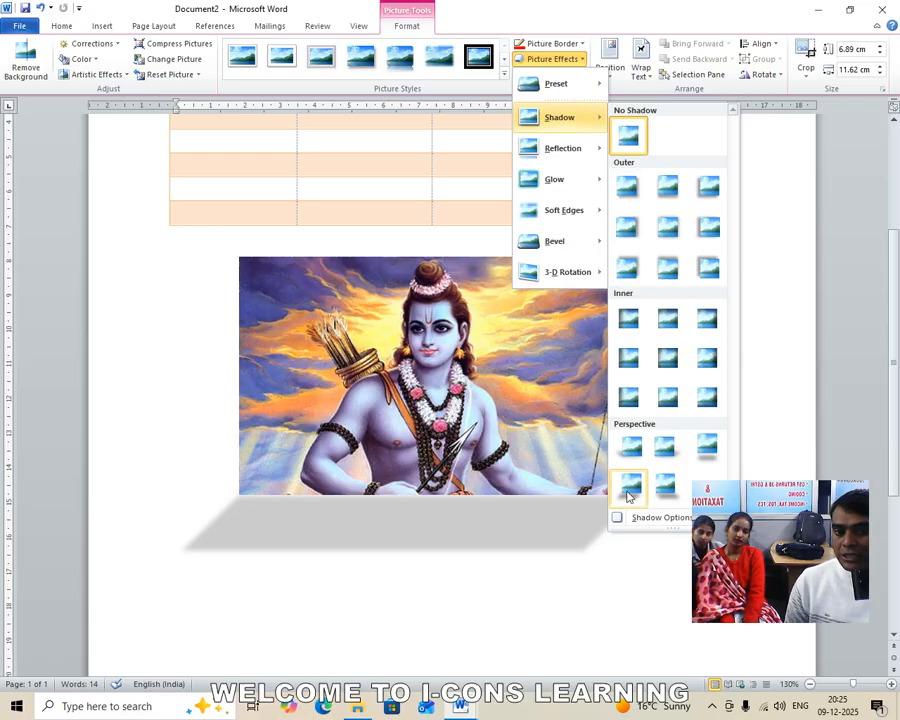
left_click(631, 496)
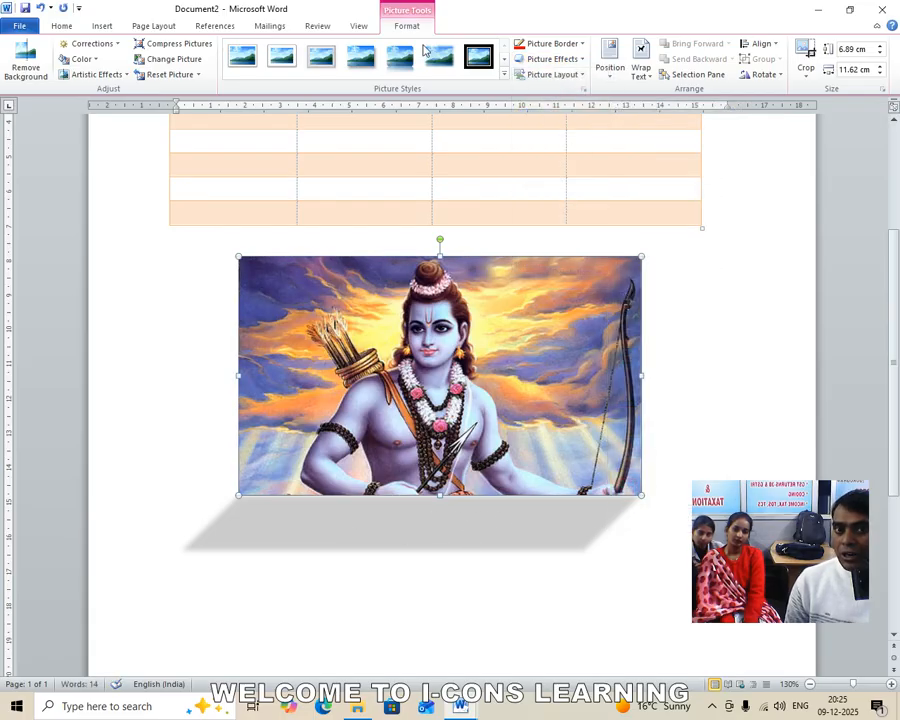
- Format the shadow as green with 45% transparency, 56% size, 42 pt blur, 133° angle and 104 pt distance
left_click(585, 63)
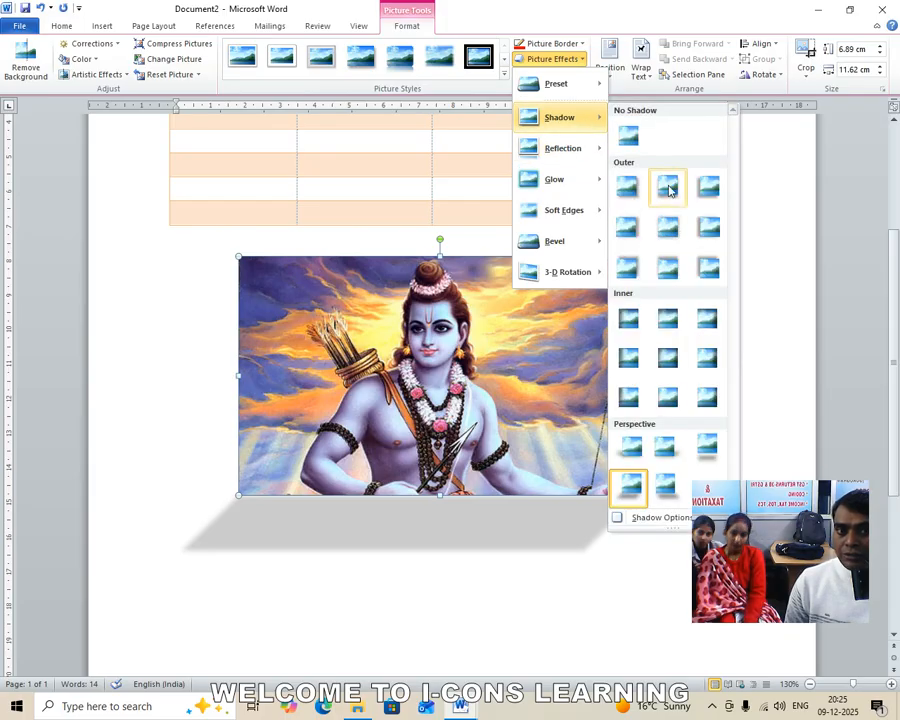
left_click(662, 518)
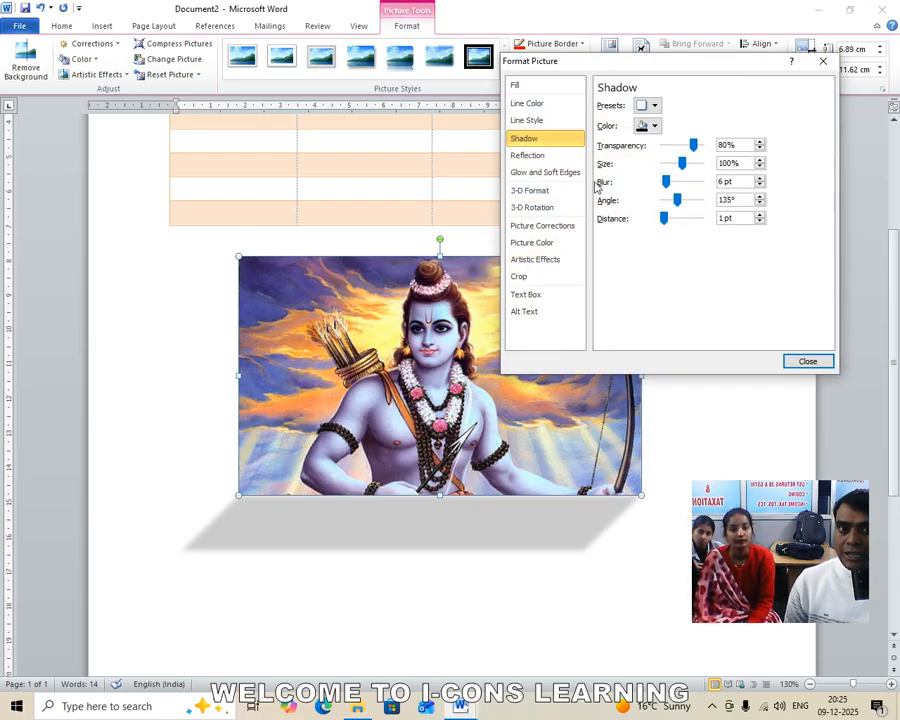
left_click(654, 126)
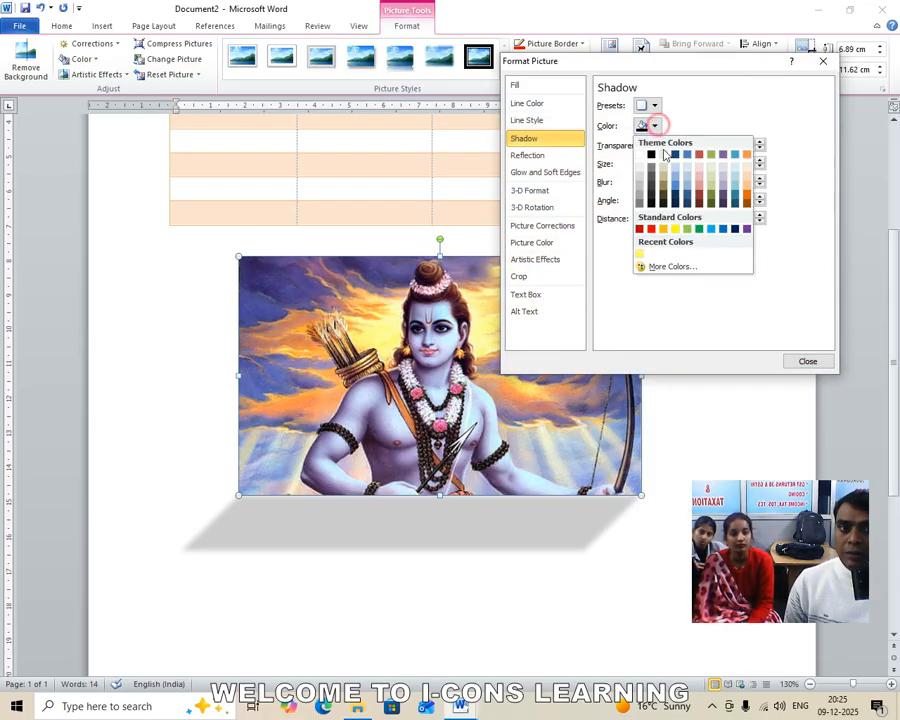
left_click(698, 229)
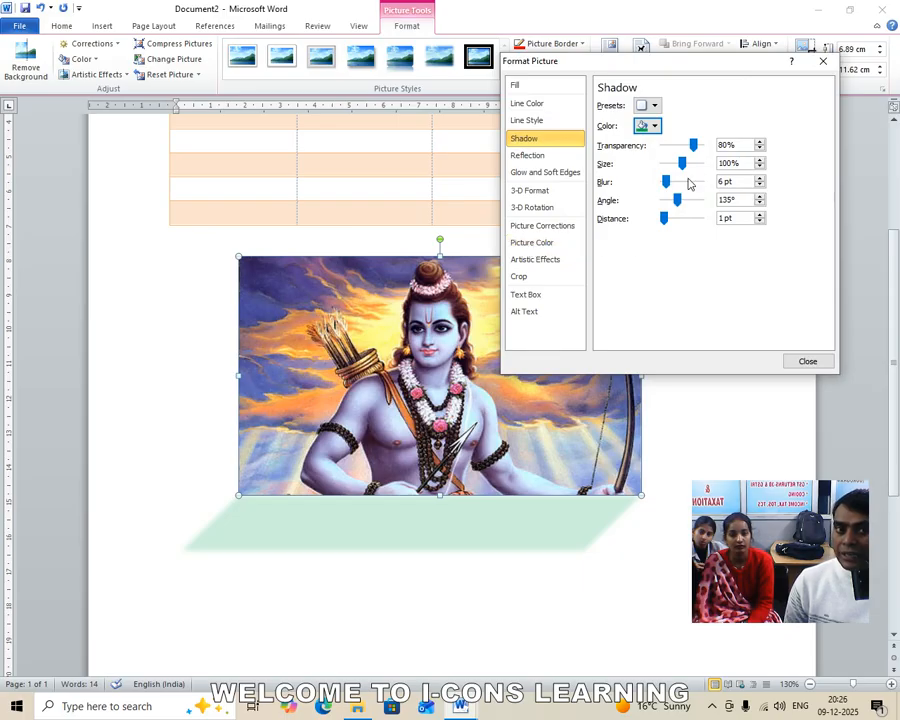
left_click_drag(693, 146, 681, 217)
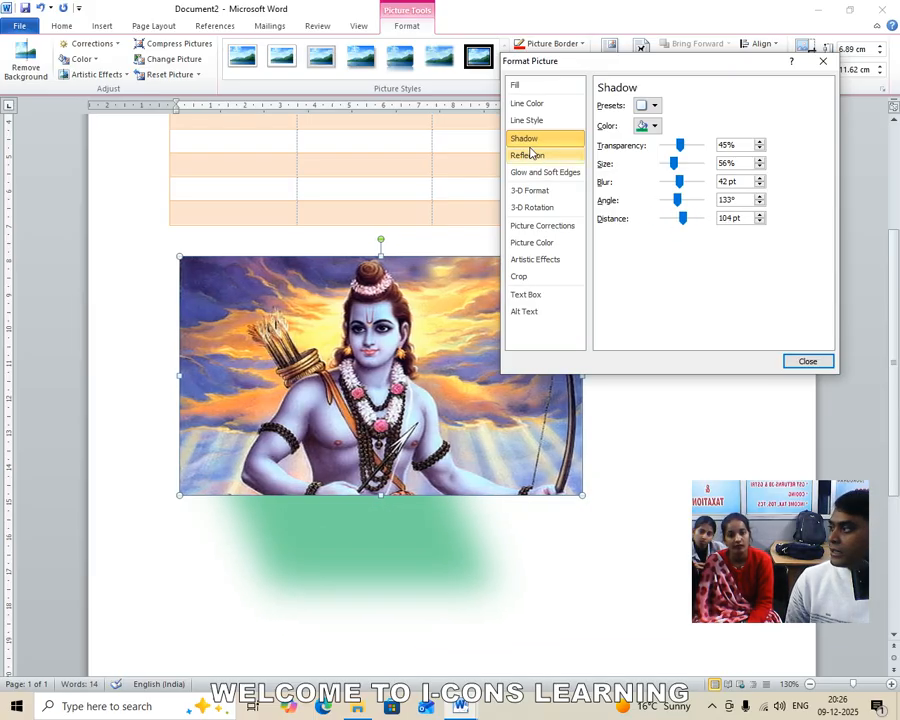
left_click(802, 360)
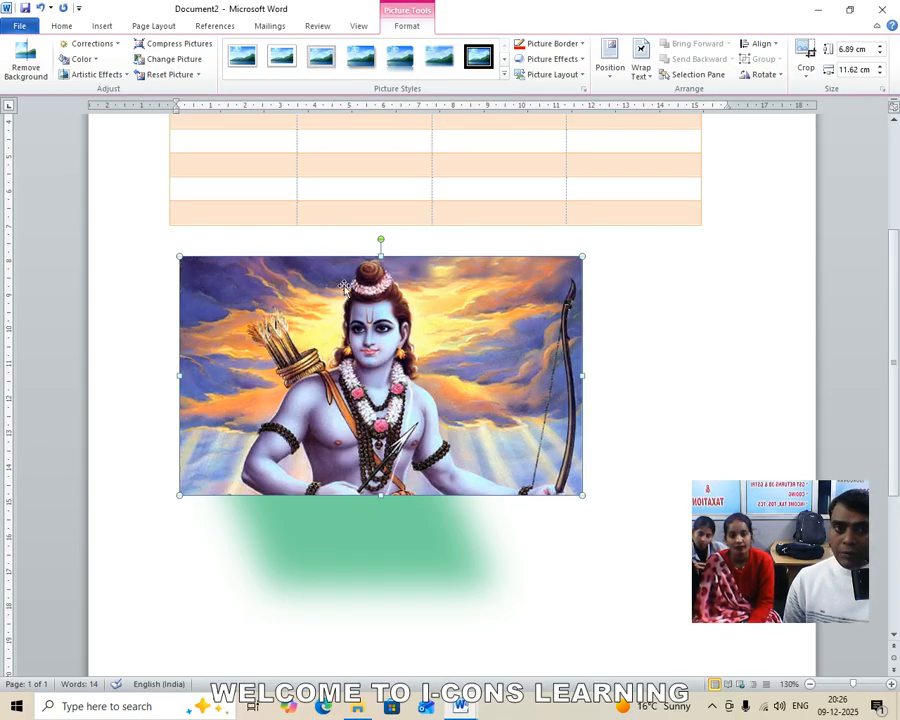
- Try to move the picture within the page and shrink it to about 5.39 cm by 9.1 cm
left_click_drag(315, 320, 287, 311)
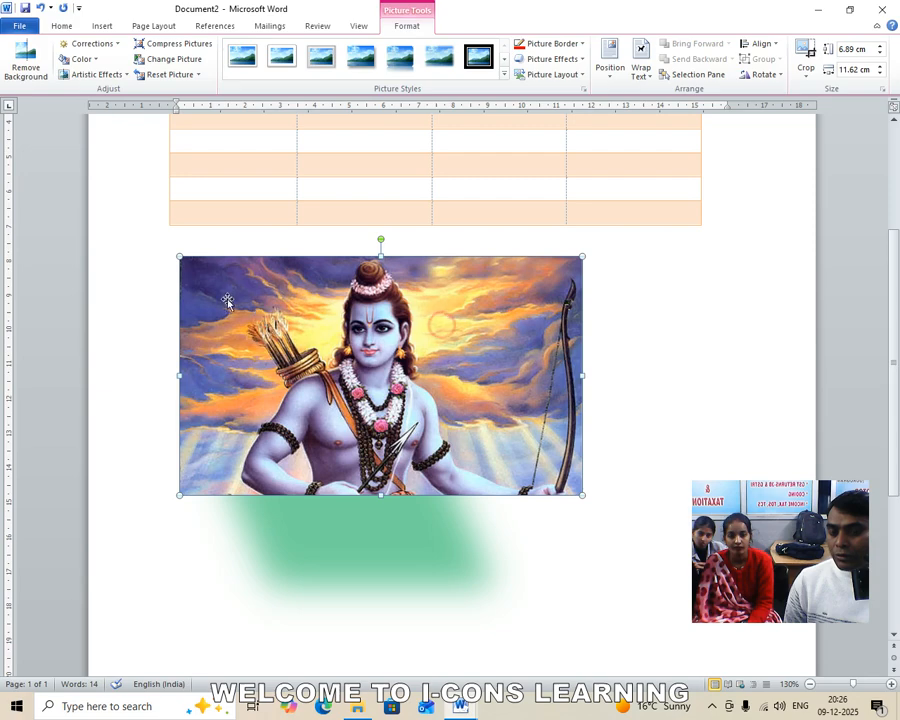
left_click_drag(179, 256, 224, 279)
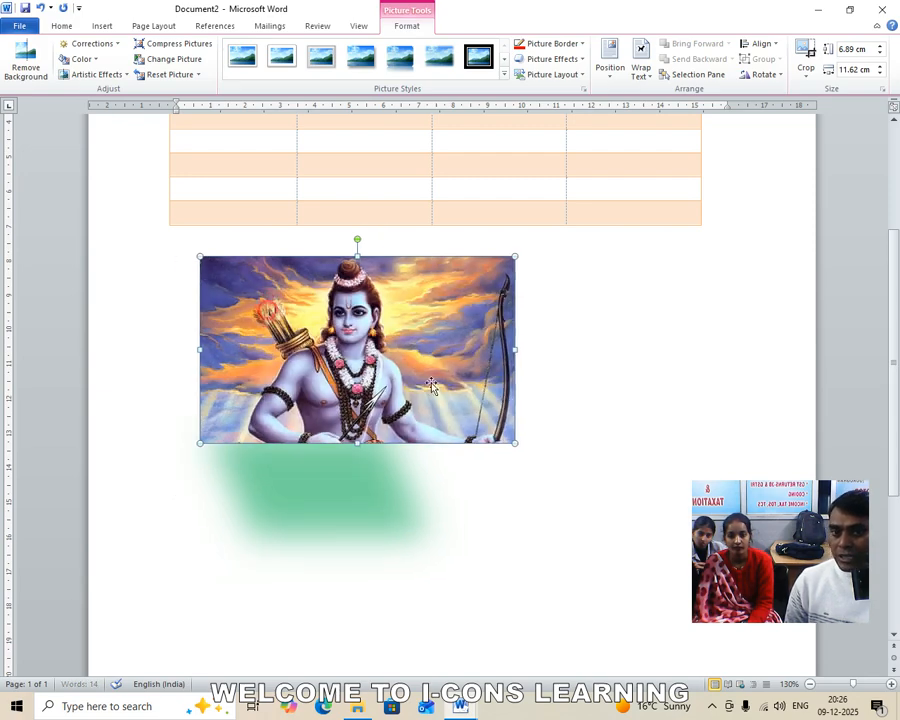
- Set the picture's text wrapping to Square, reposition it below the table, and shrink it to about 2.84 cm by 4.8 cm
left_click(650, 74)
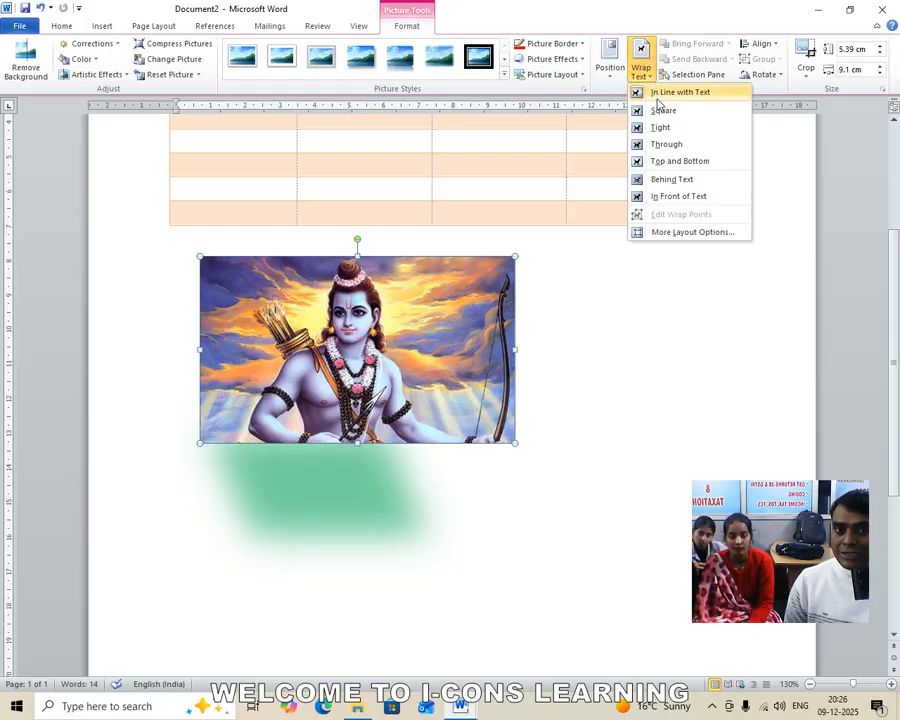
left_click(661, 111)
left_click_drag(376, 365, 520, 427)
left_click_drag(463, 408, 385, 444)
left_click_drag(395, 444, 398, 394)
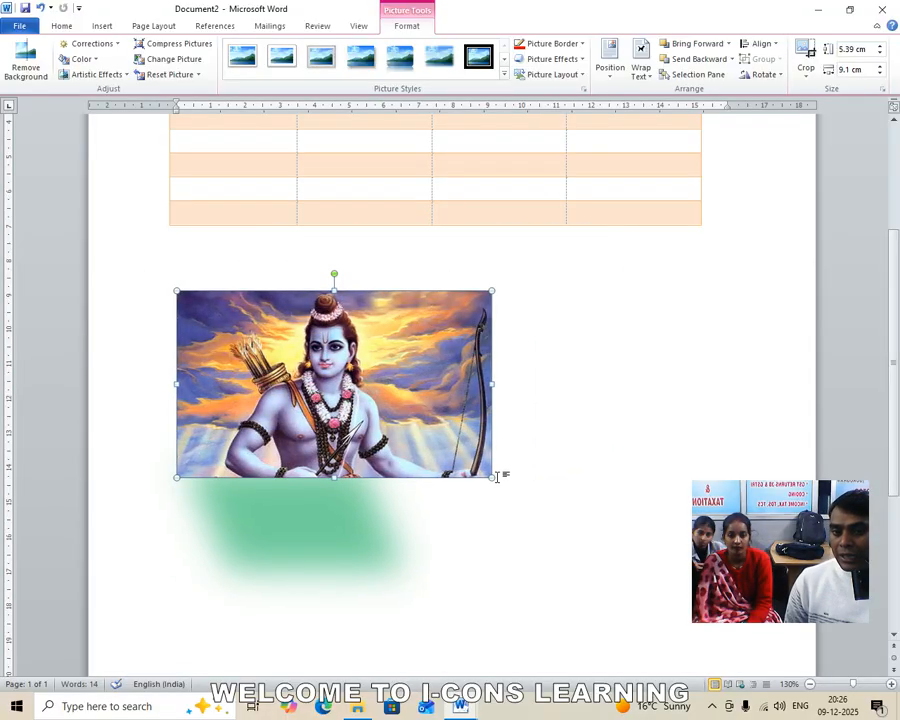
left_click_drag(493, 478, 344, 390)
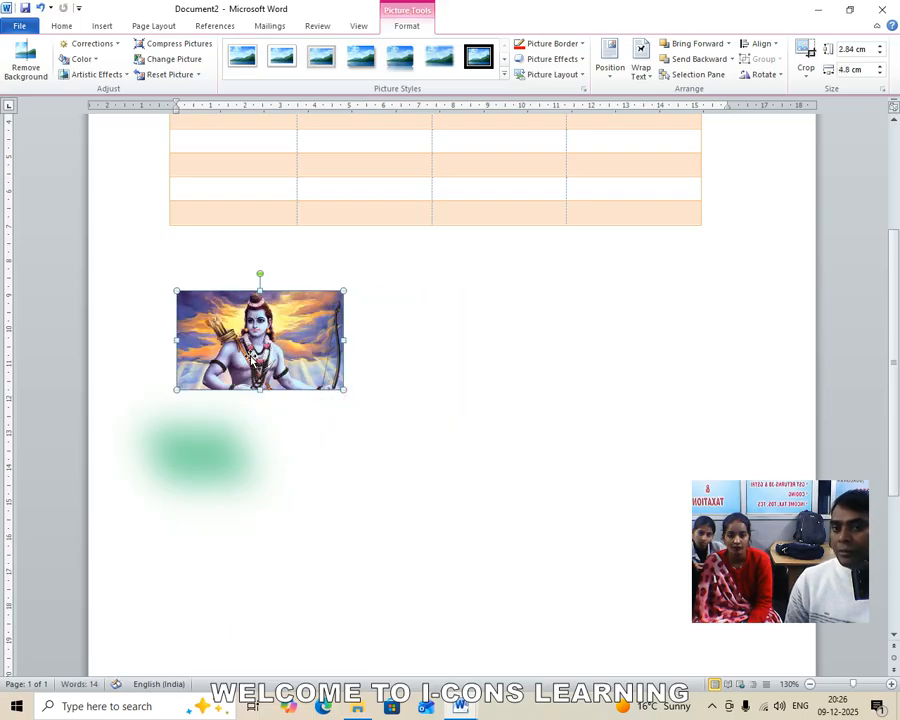
- Reapply Square text wrapping, then reposition the picture and enlarge it to about 5.36 cm by 9.05 cm
left_click(652, 79)
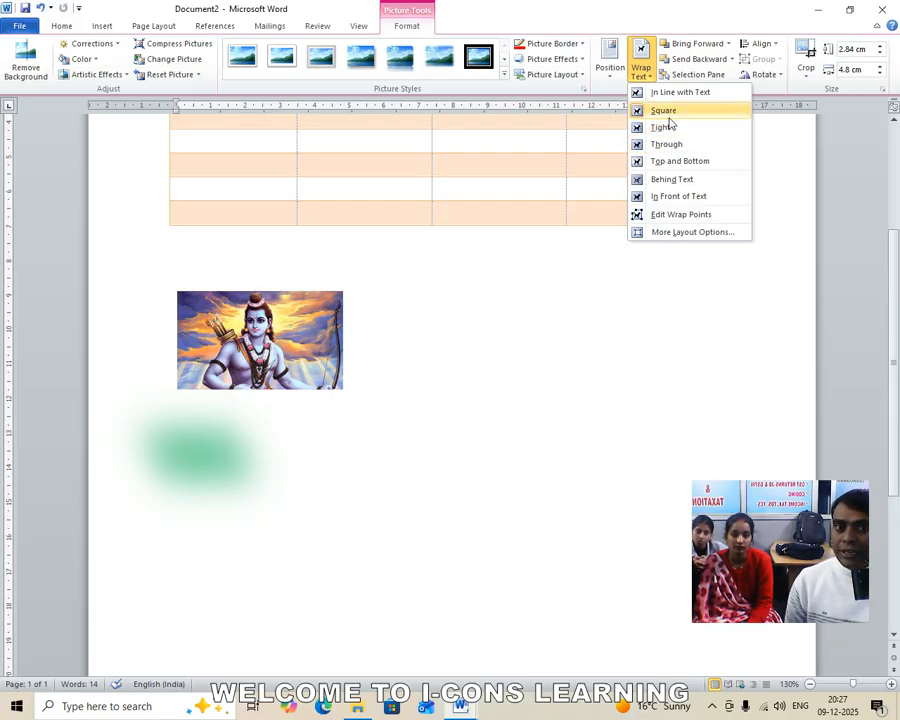
left_click(668, 111)
left_click_drag(354, 393, 415, 405)
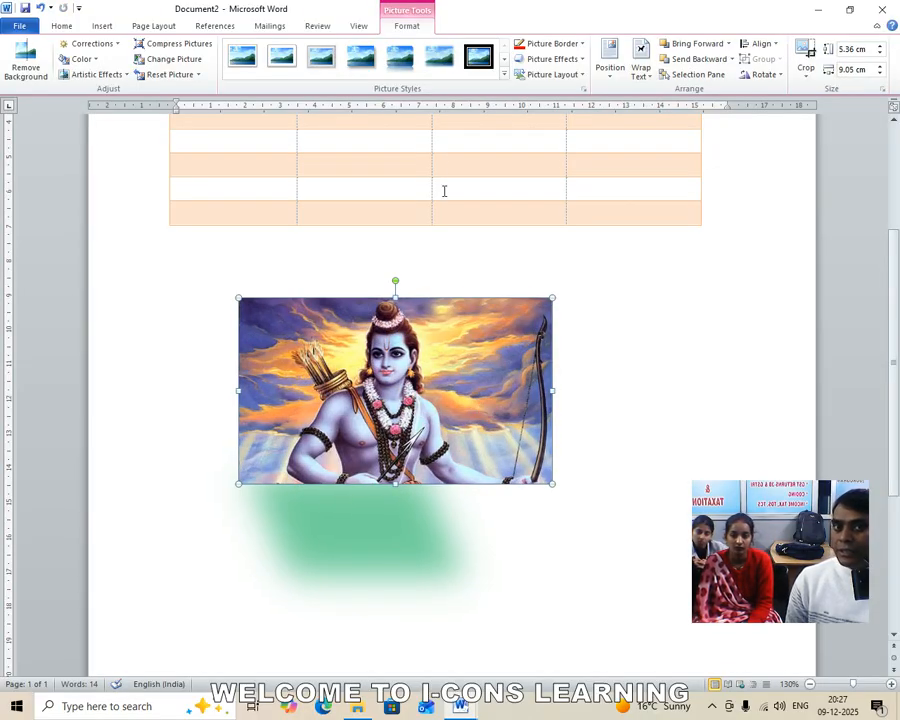
left_click(582, 60)
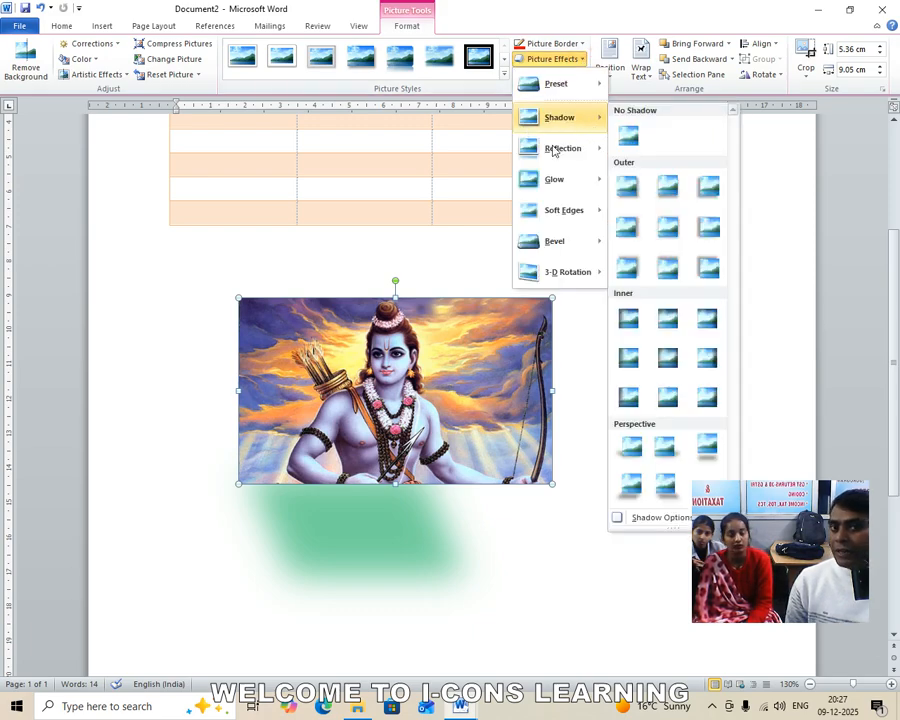
mouse_move(553, 152)
left_click(405, 372)
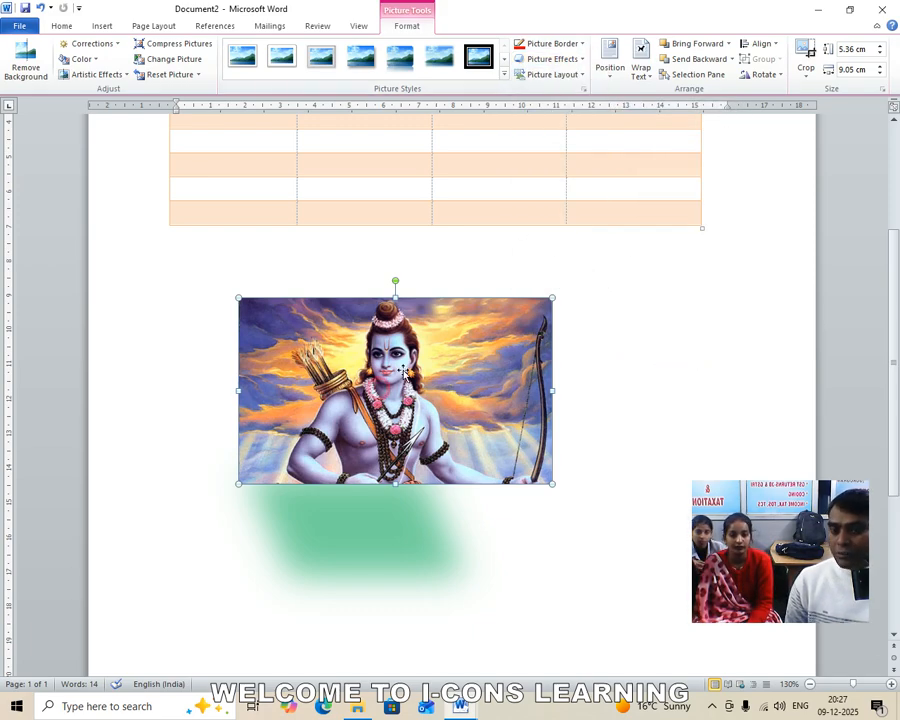
- Replace the shadowed picture with a fresh copy of the rama picture sized about 6.73 cm by 11.34 cm
key("Delete")
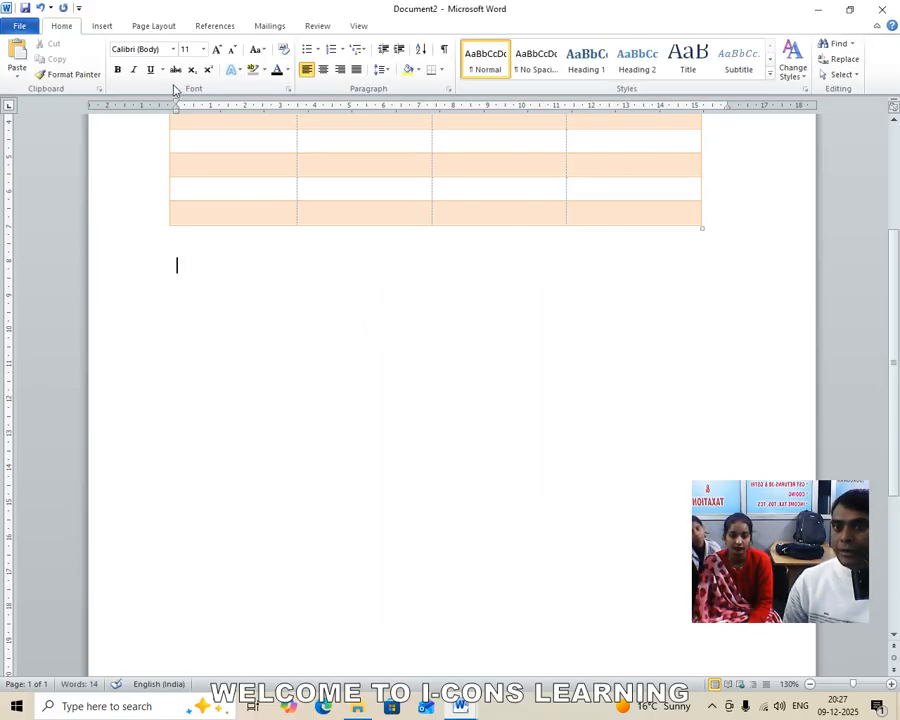
left_click(103, 27)
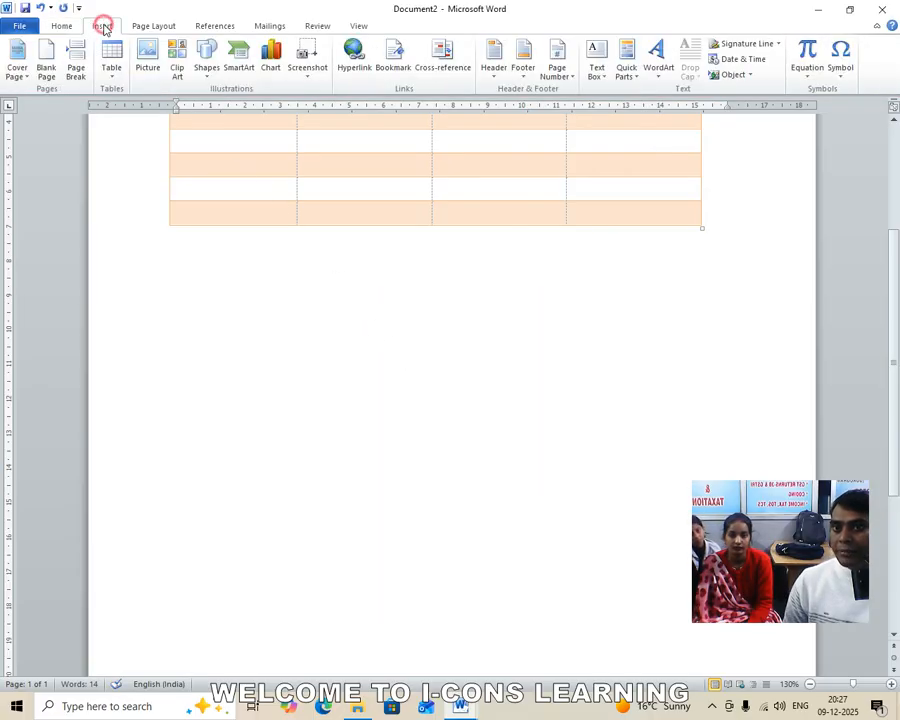
left_click(150, 60)
left_click(243, 212)
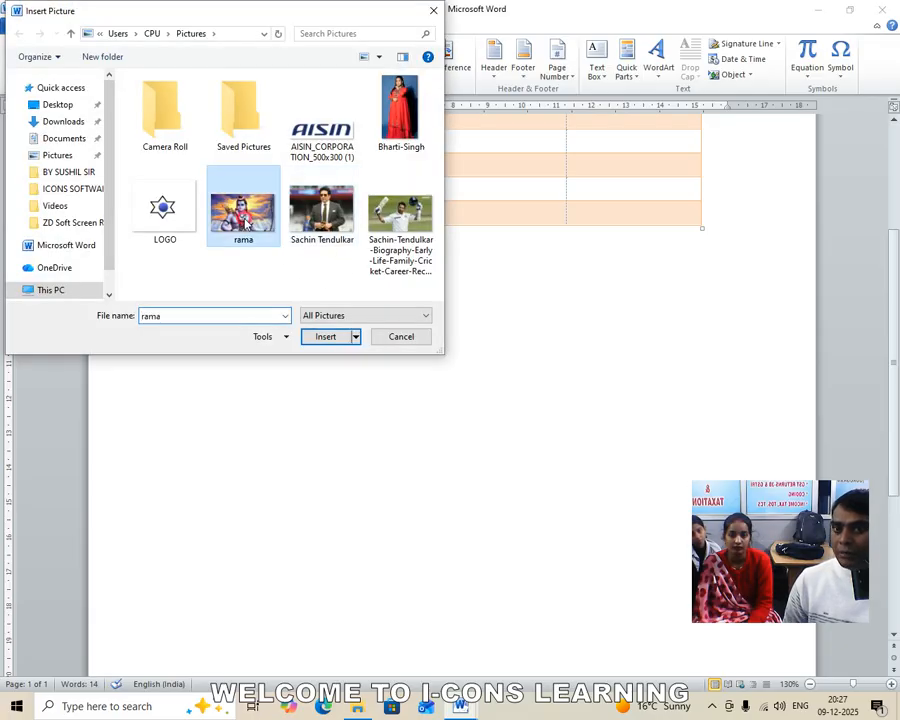
left_click(332, 337)
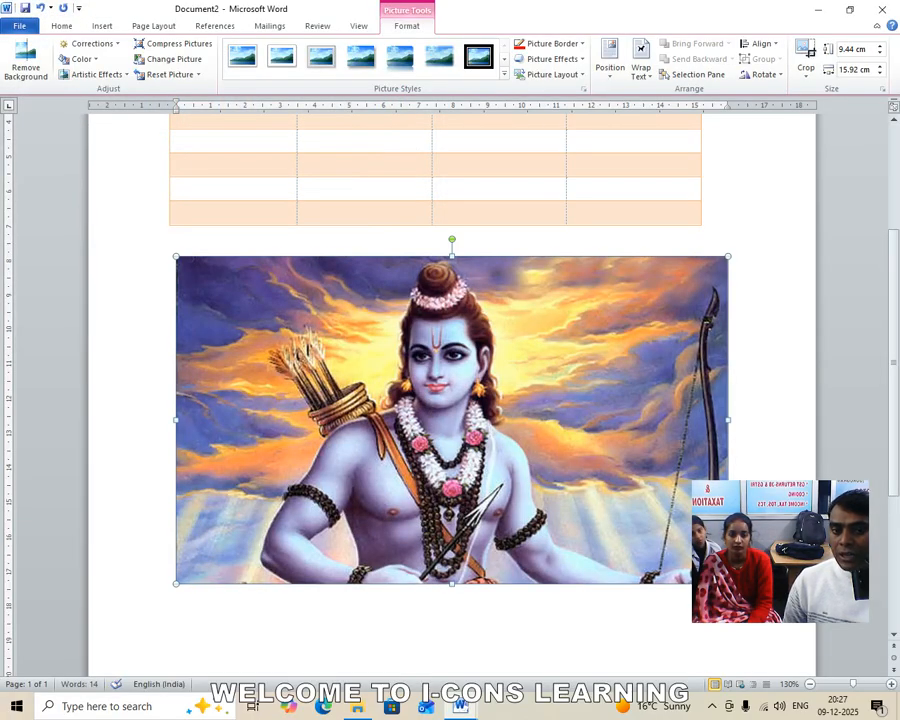
left_click_drag(728, 584, 569, 489)
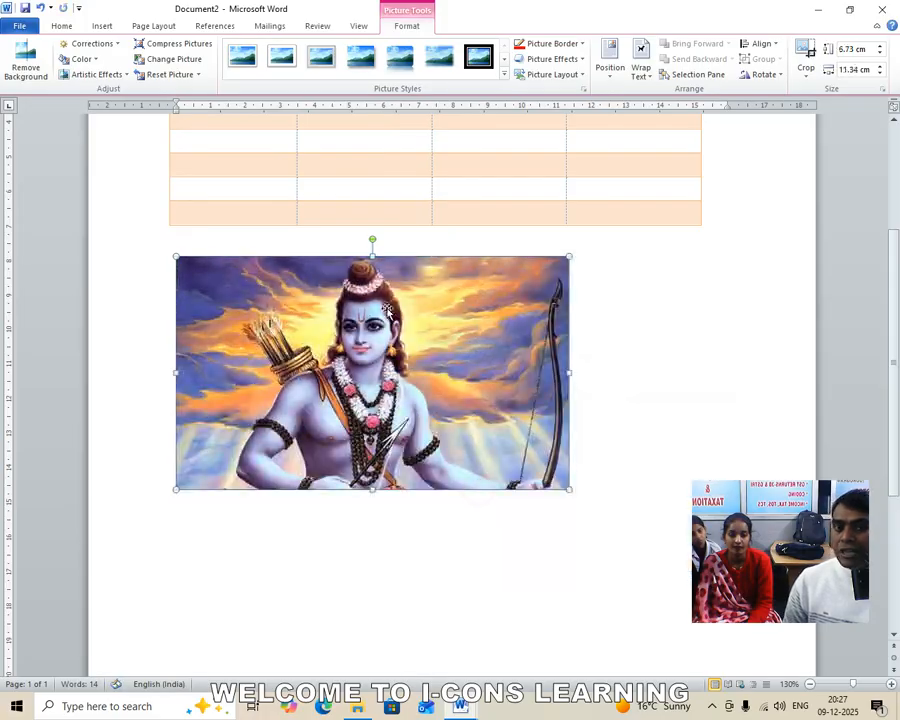
- Try the Half Reflection, 4 pt offset variation on the picture and undo it
left_click(582, 60)
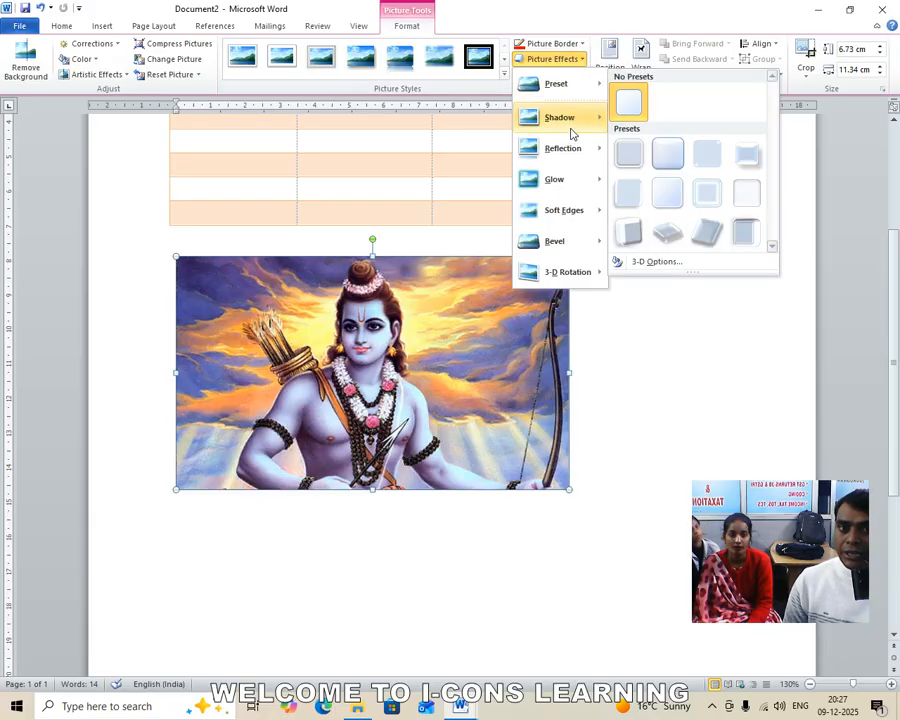
mouse_move(577, 163)
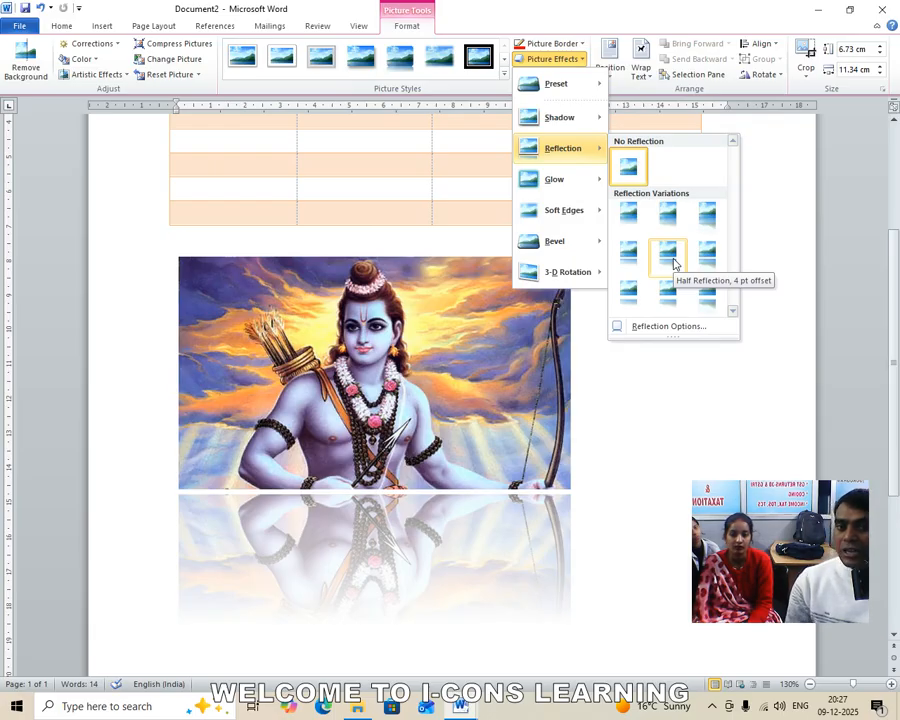
left_click(668, 256)
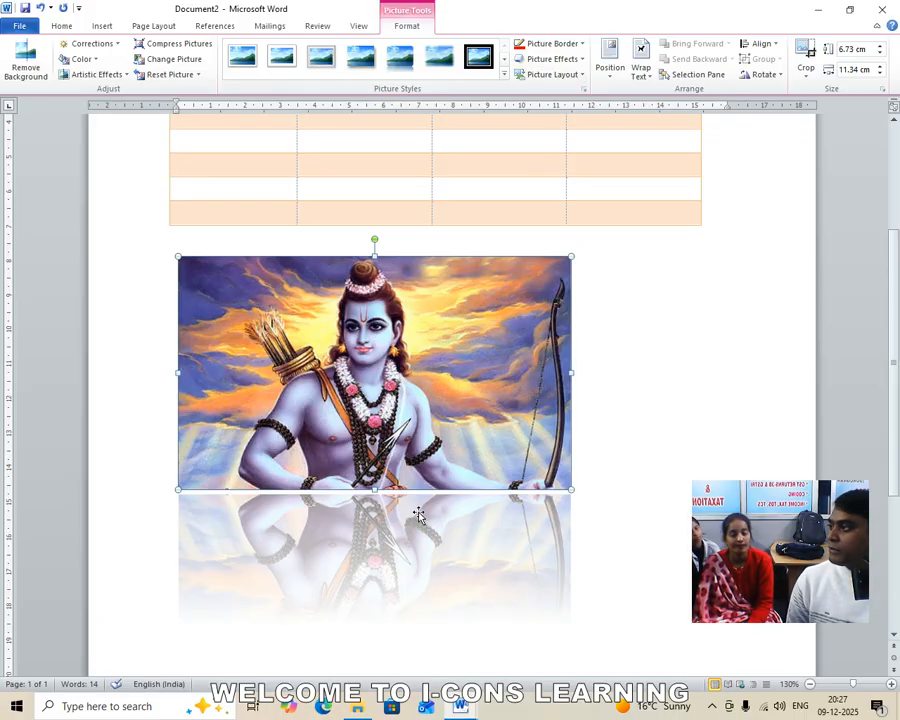
key("ctrl+z")
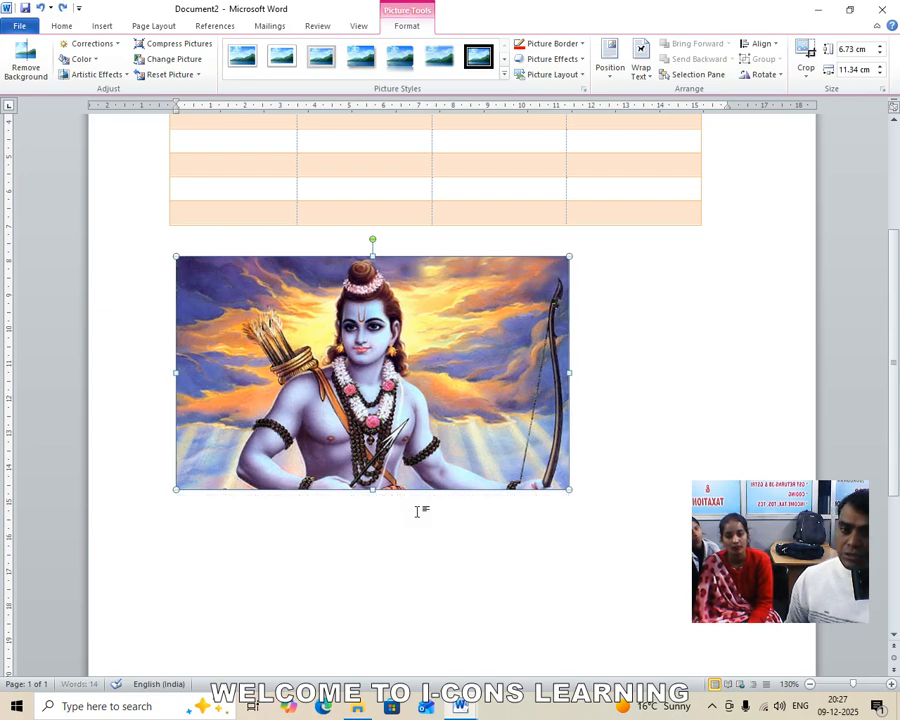
- Apply the half reflection variation with an 8 pt offset to the picture
left_click(580, 64)
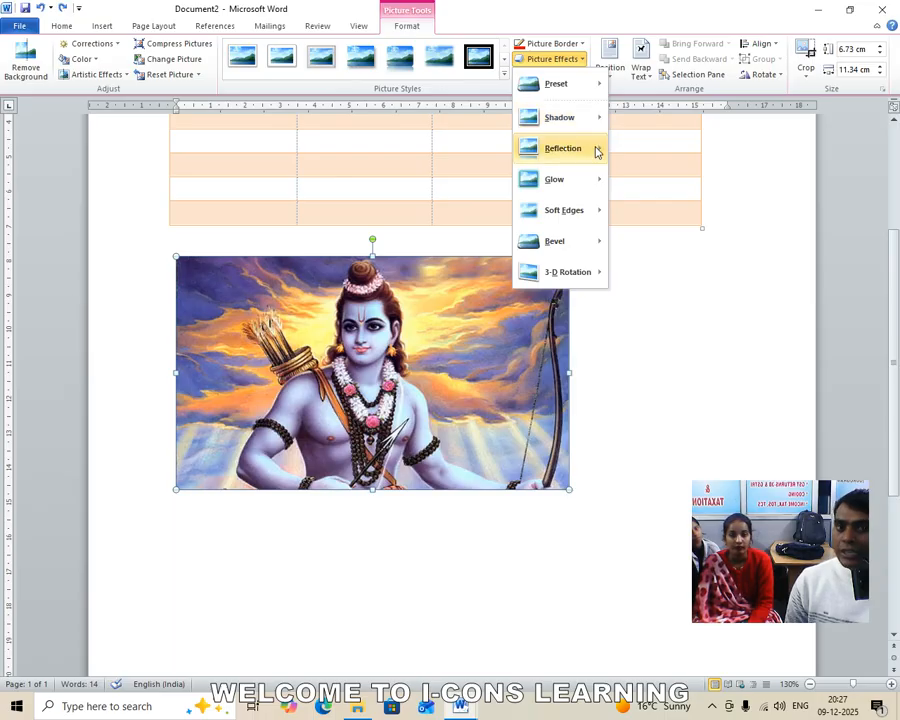
mouse_move(596, 151)
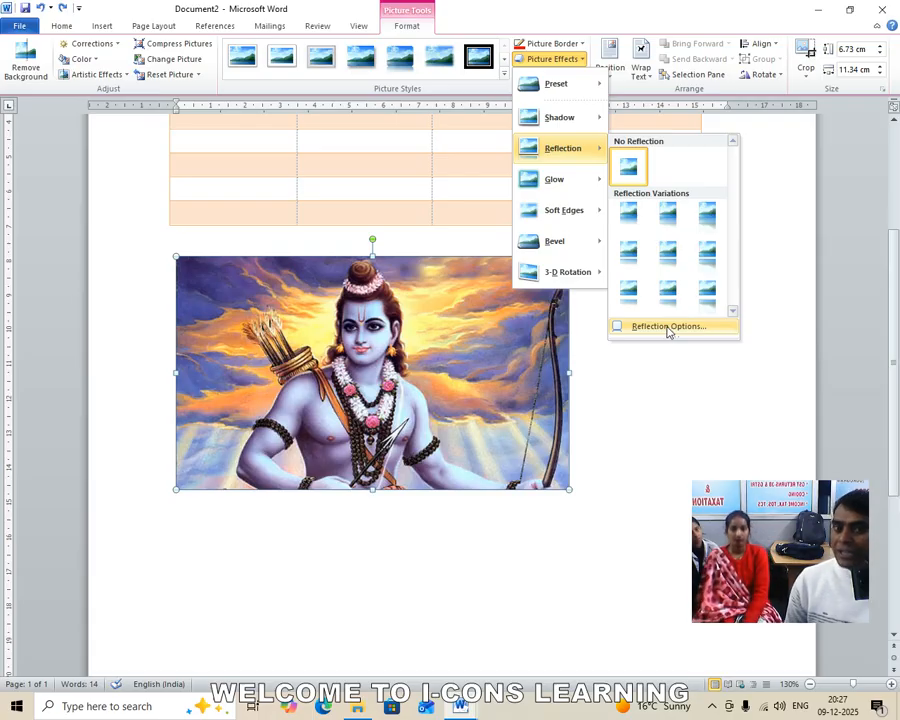
left_click(667, 292)
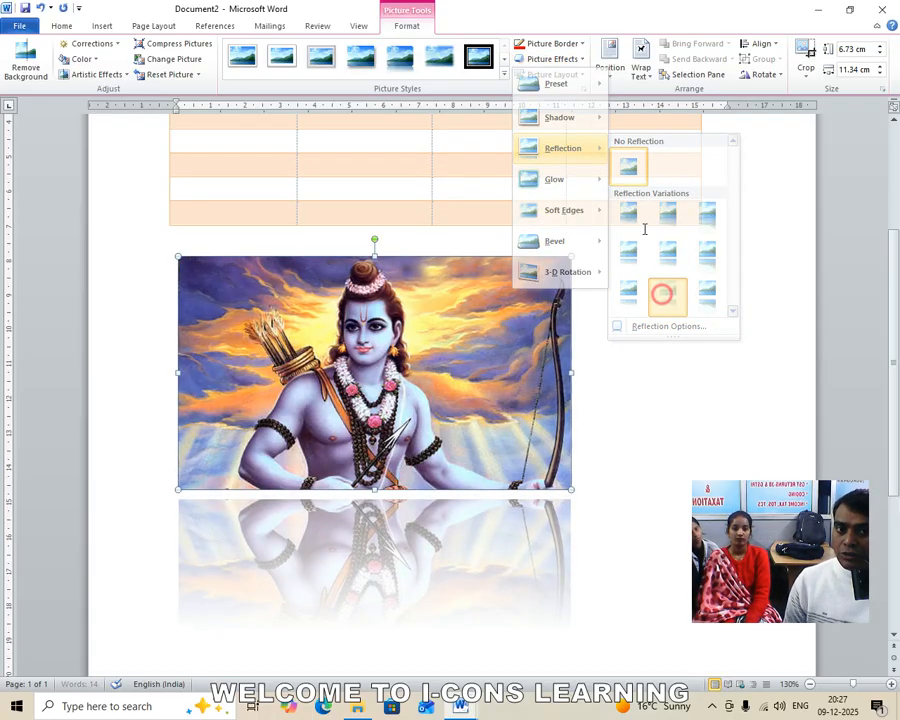
- Set the reflection's size to 67% and transparency to 73%, and undo the reflection
left_click(580, 60)
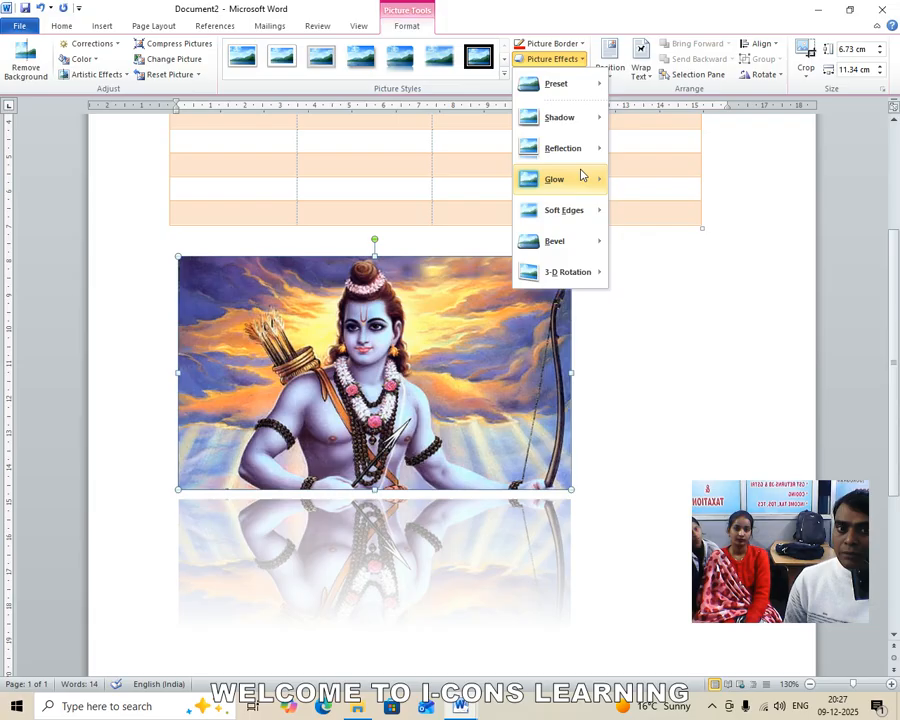
mouse_move(578, 179)
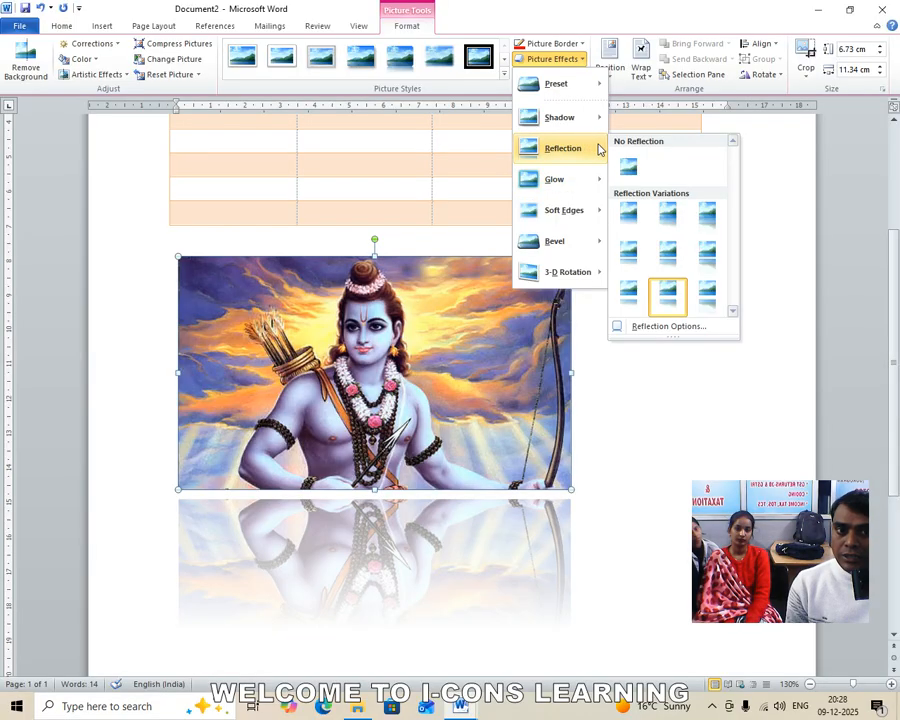
left_click(670, 327)
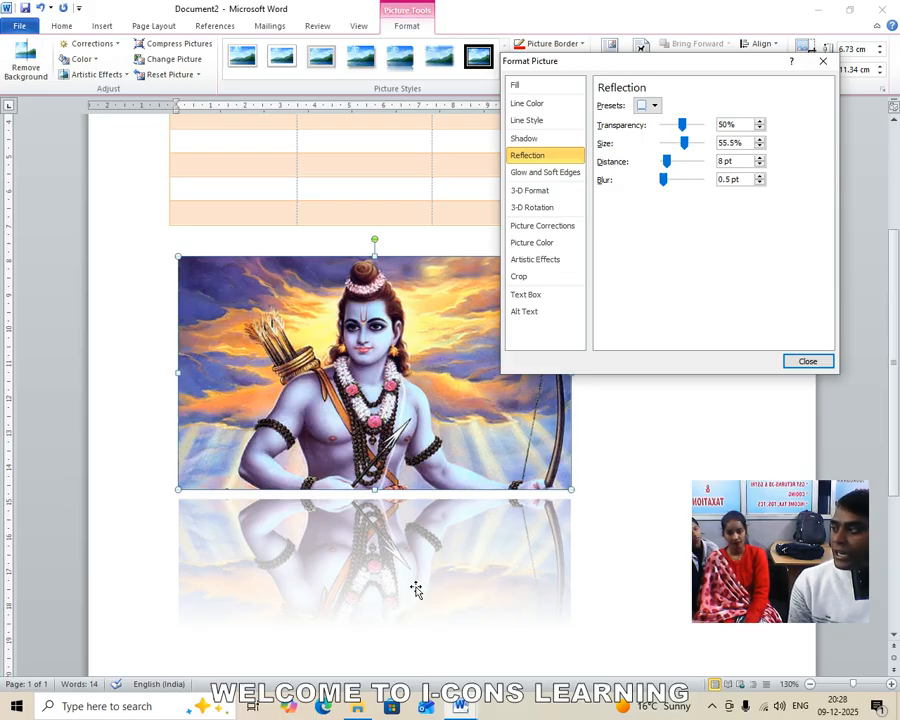
mouse_move(684, 143)
left_mouse_down()
mouse_move(687, 125)
mouse_move(673, 126)
mouse_move(698, 131)
mouse_move(689, 128)
left_mouse_up()
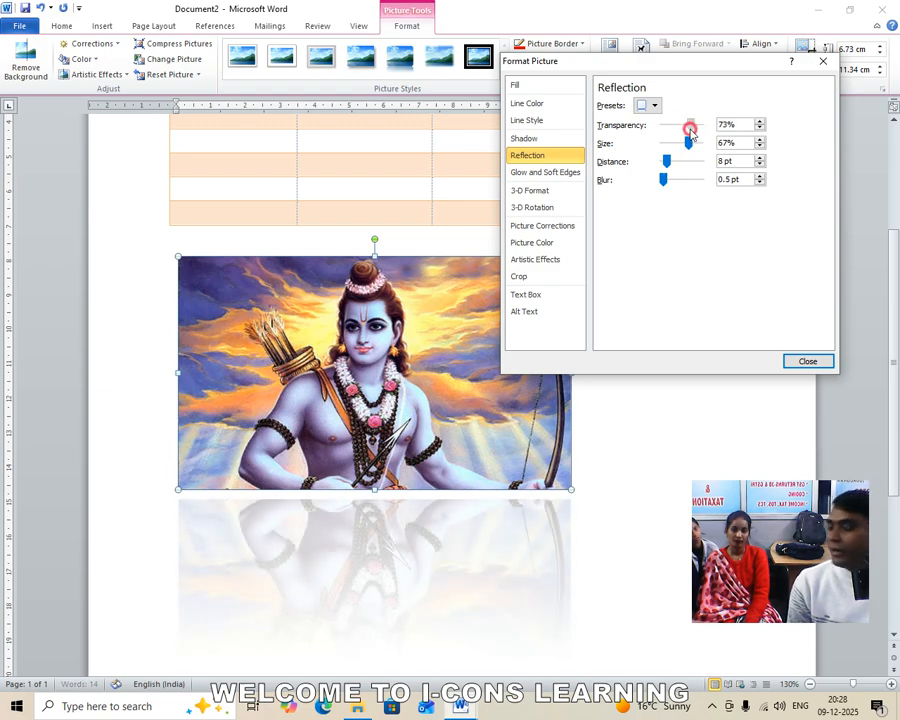
left_click(806, 363)
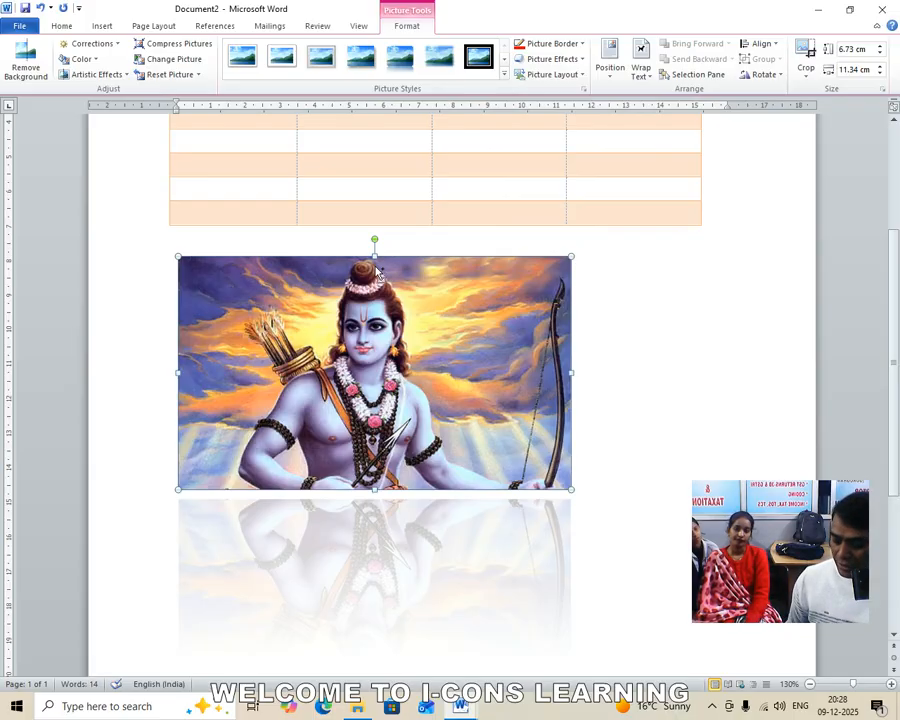
key("ctrl+z")
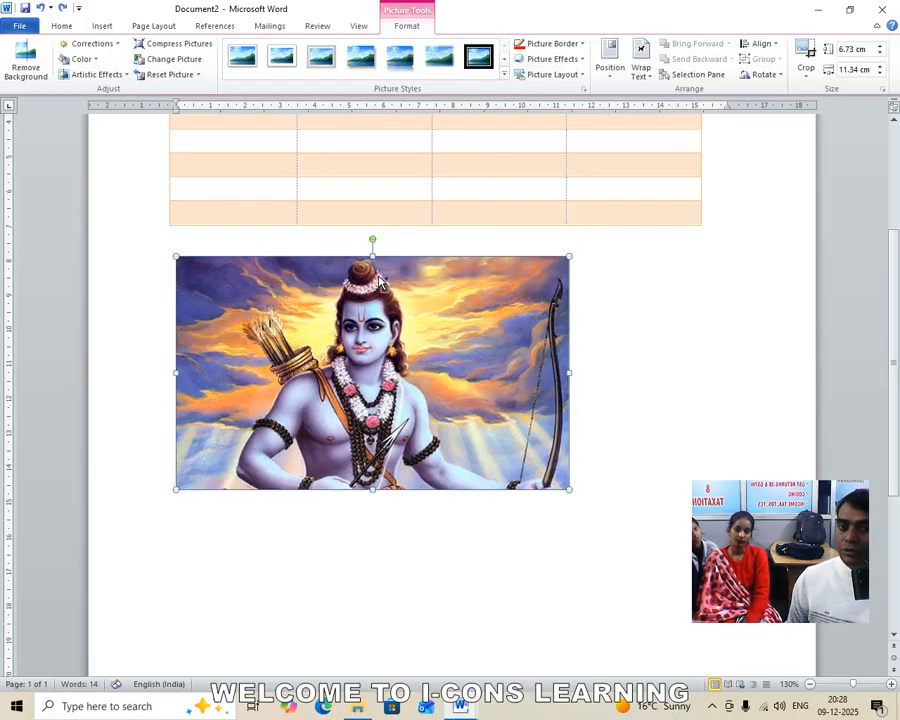
- Apply the purple 18 pt glow variation around the picture
left_click(580, 60)
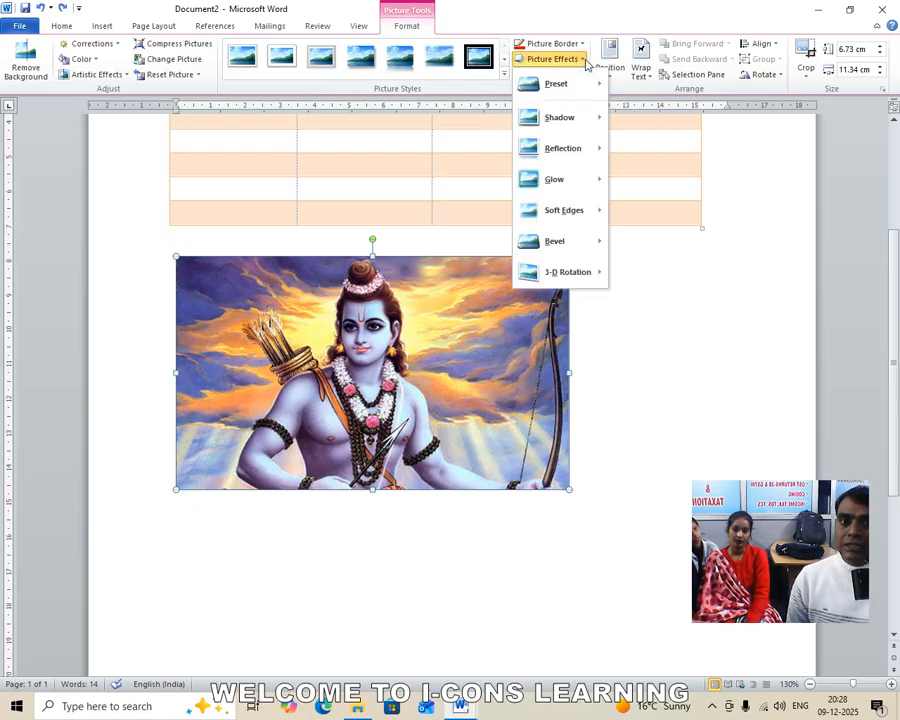
mouse_move(558, 190)
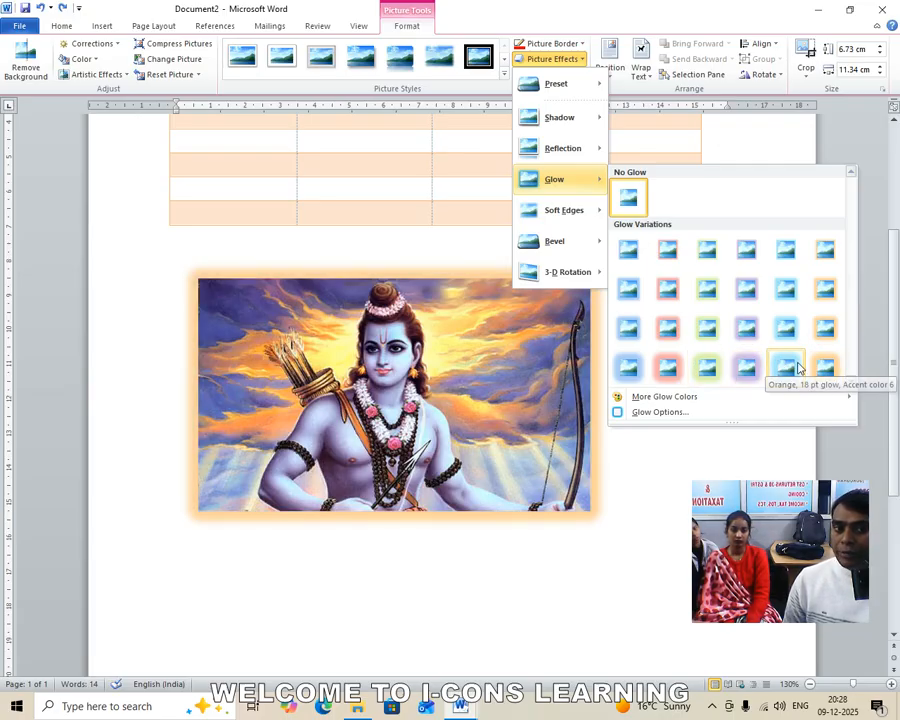
left_click(745, 375)
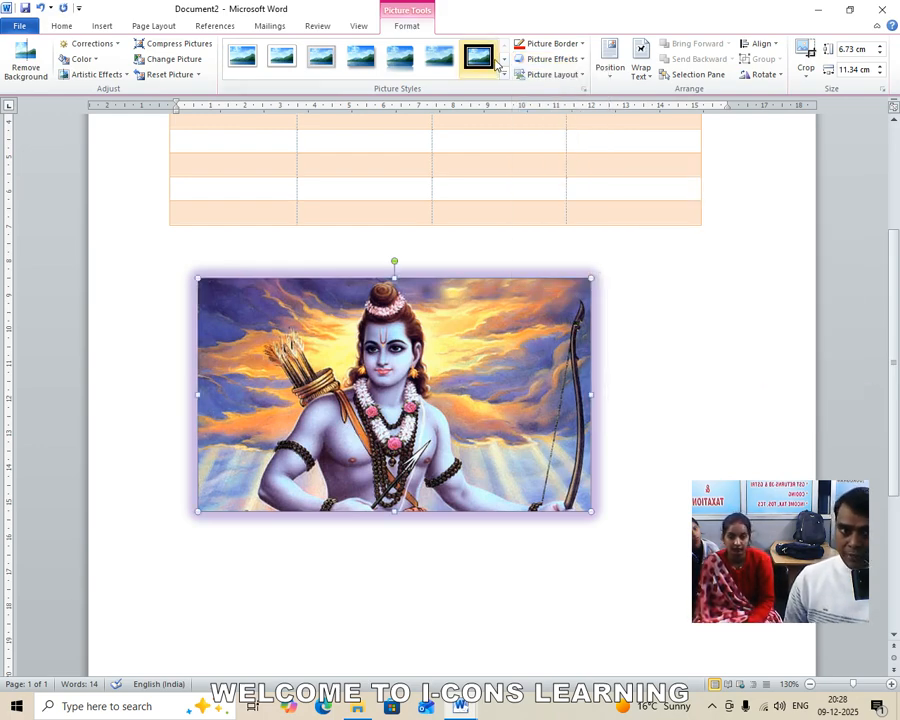
- Set the picture's glow size to 76 pt and its transparency to 51%
left_click(580, 60)
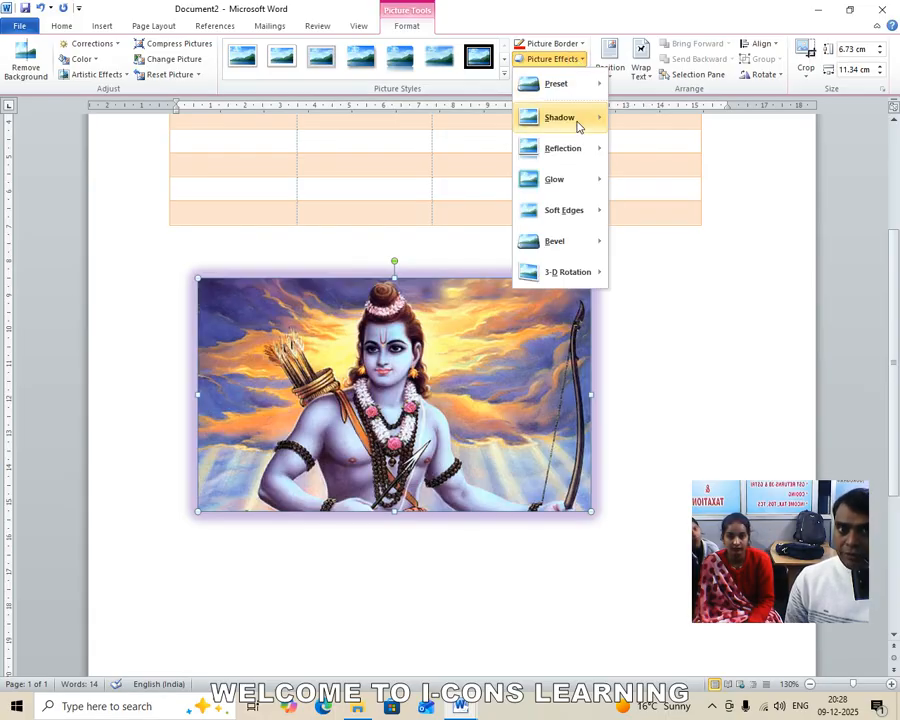
mouse_move(576, 128)
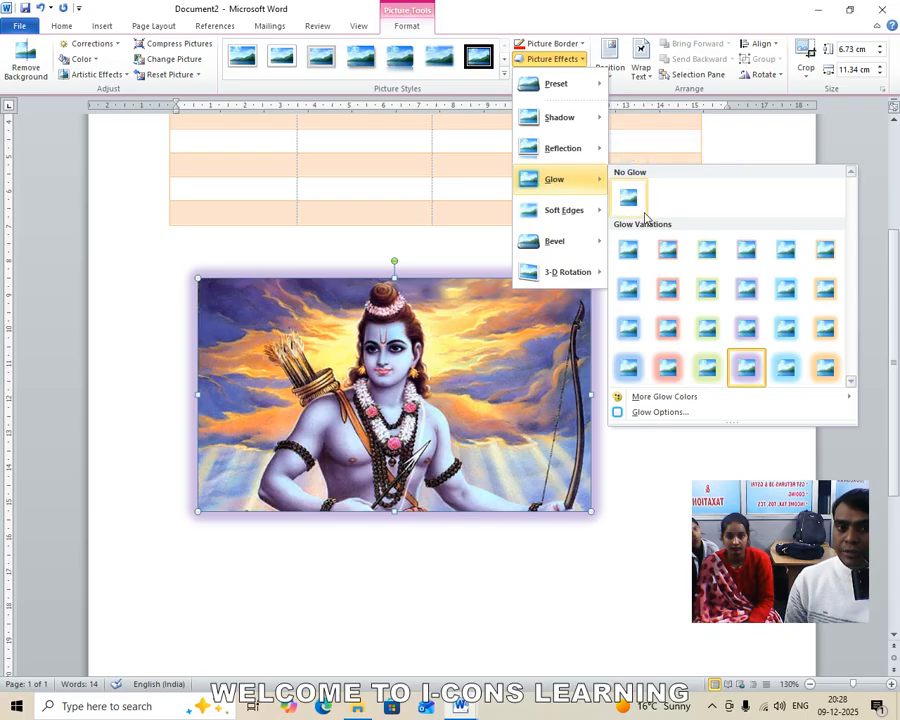
left_click(677, 411)
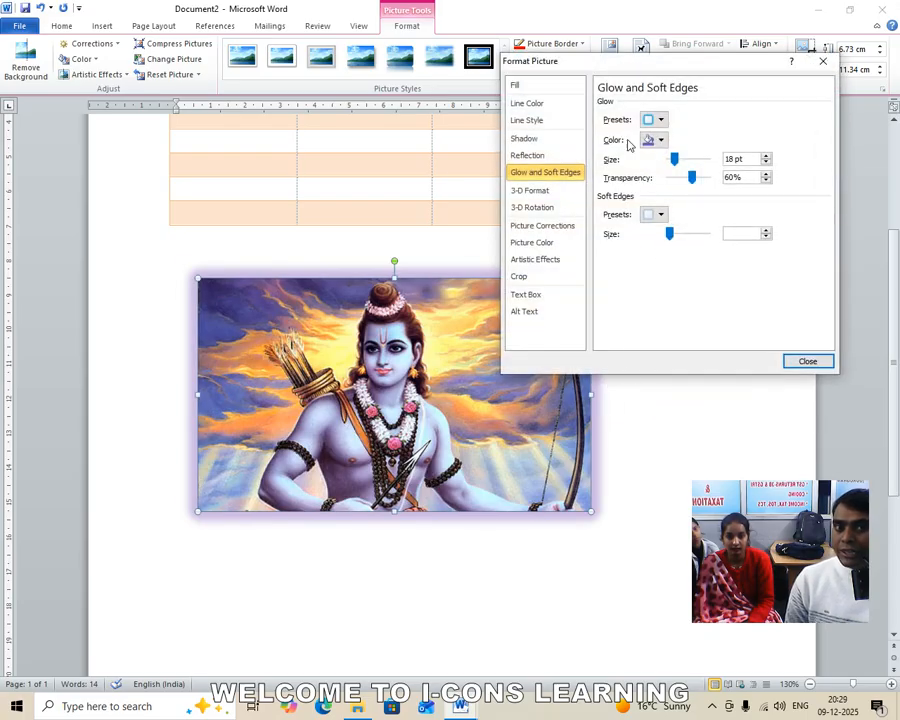
mouse_move(674, 163)
left_mouse_down()
mouse_move(686, 161)
mouse_move(666, 161)
mouse_move(687, 160)
left_mouse_up()
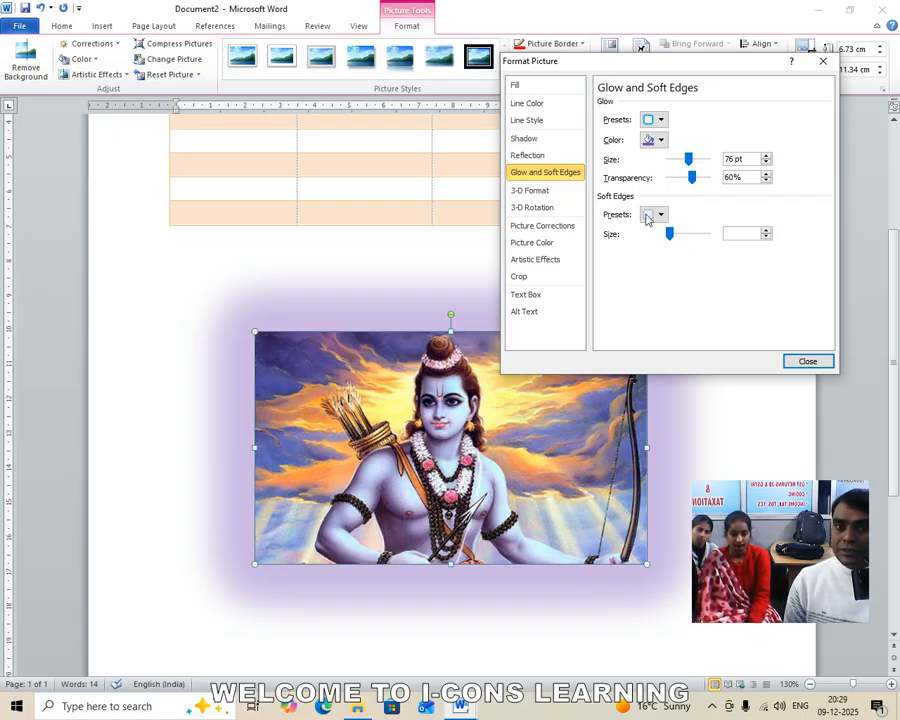
mouse_move(689, 178)
left_mouse_down()
mouse_move(671, 177)
mouse_move(710, 183)
mouse_move(685, 179)
mouse_move(683, 170)
left_mouse_up()
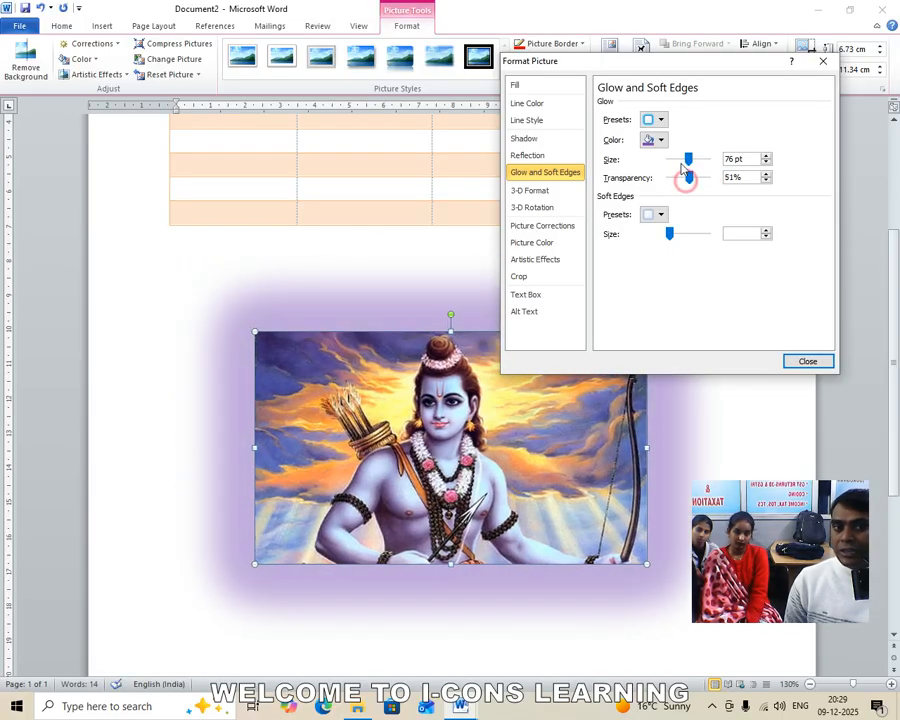
left_click(807, 361)
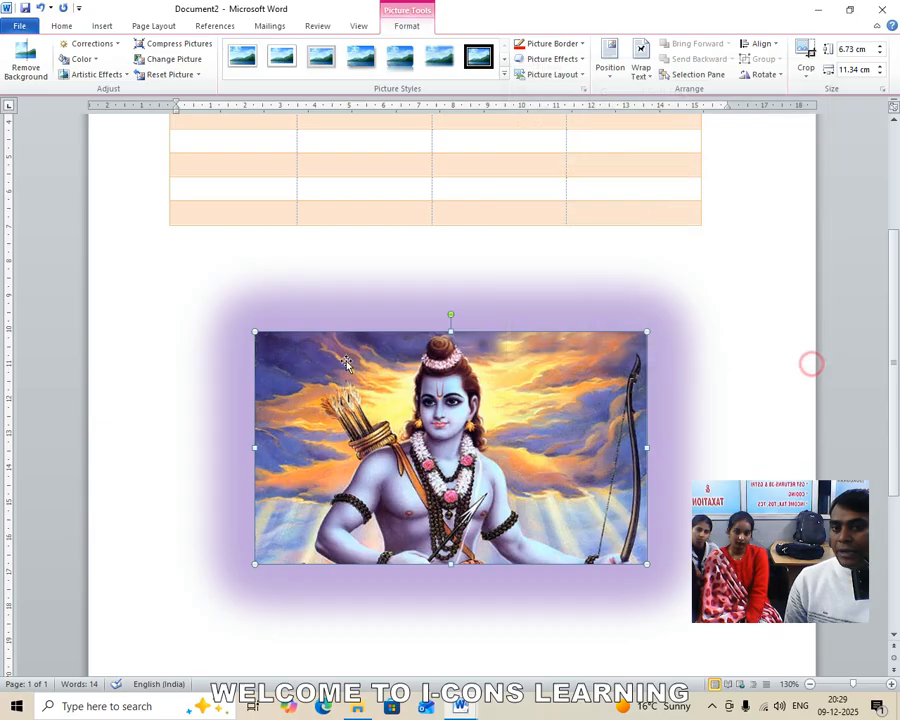
- Undo the glow changes so the picture has no glow effect
left_click(576, 58)
mouse_move(576, 190)
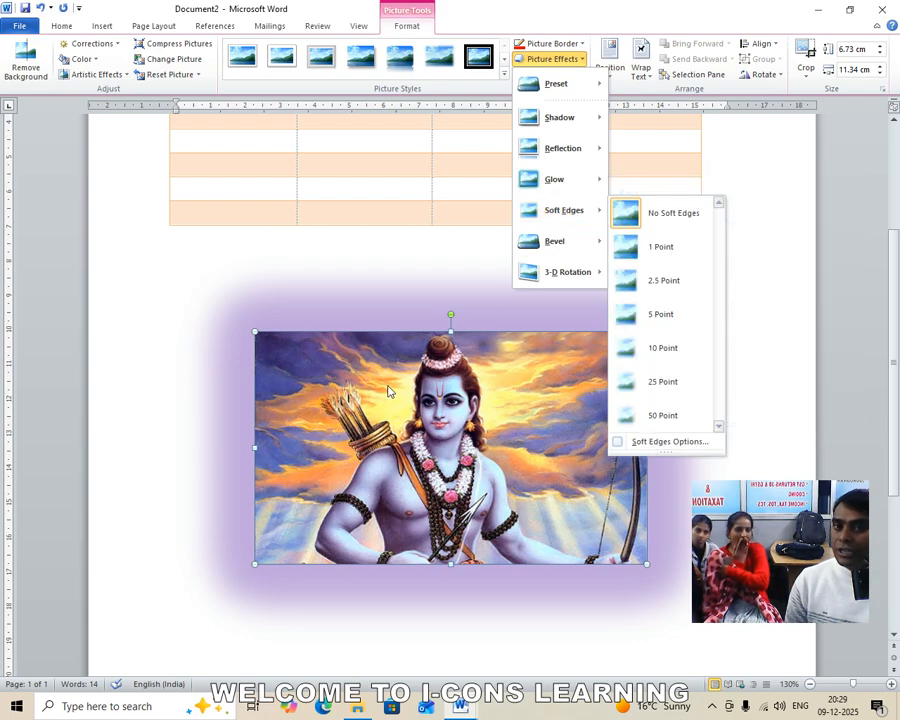
left_click(302, 355)
key("ctrl+z")
key("ctrl+z")
key("ctrl+z")
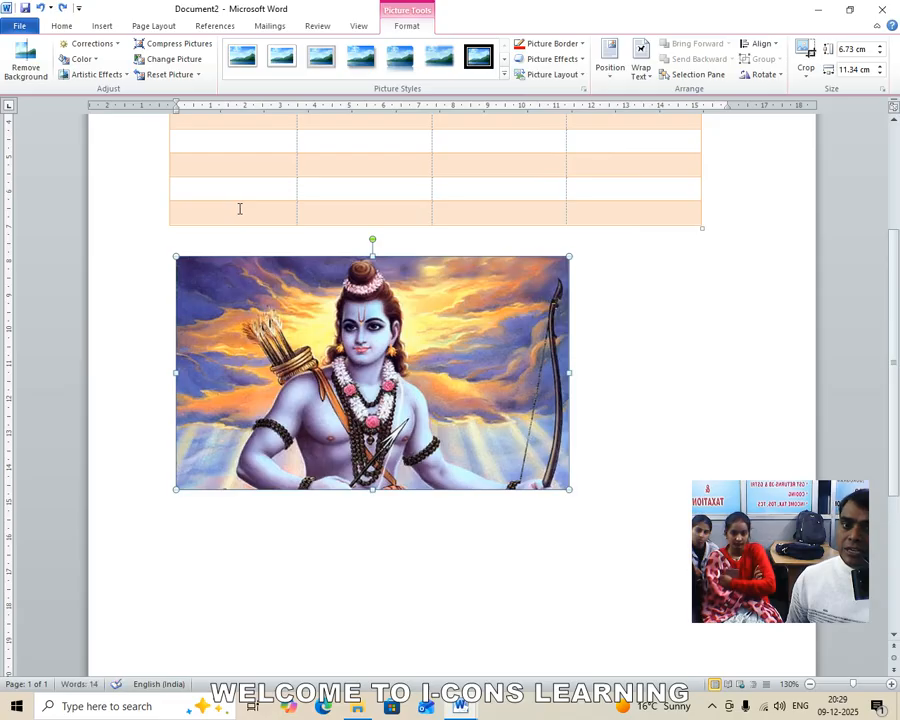
- Apply the 50 Point soft edges effect to the picture
left_click(583, 60)
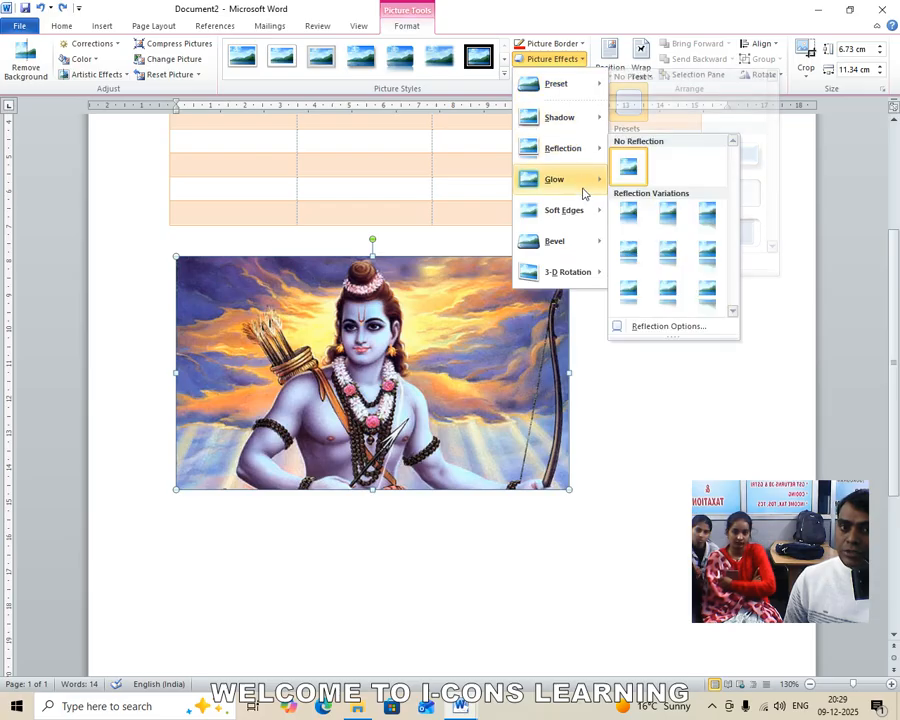
mouse_move(586, 216)
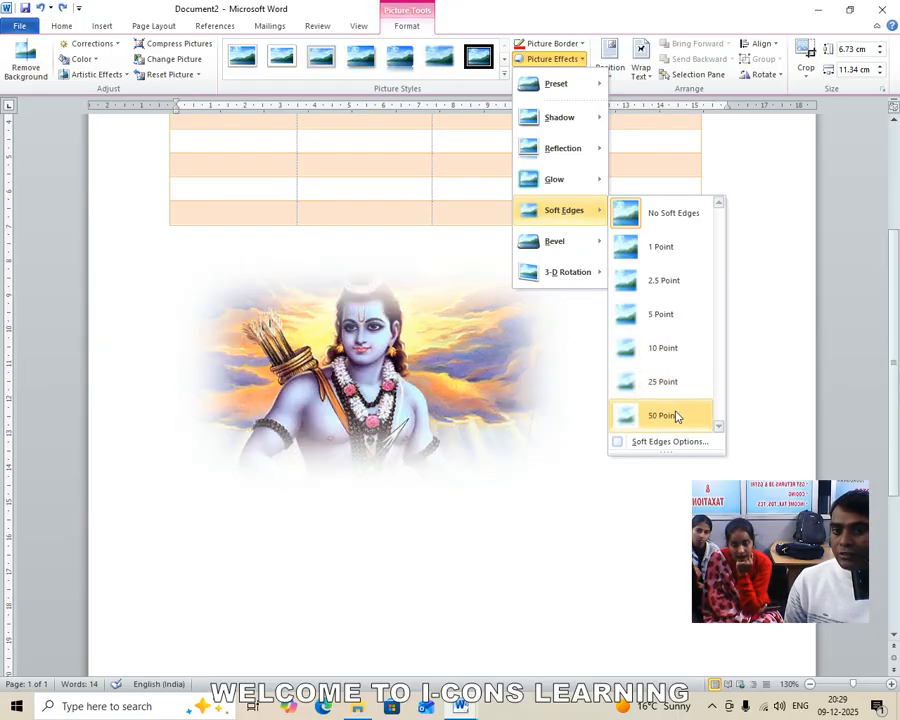
left_click(674, 415)
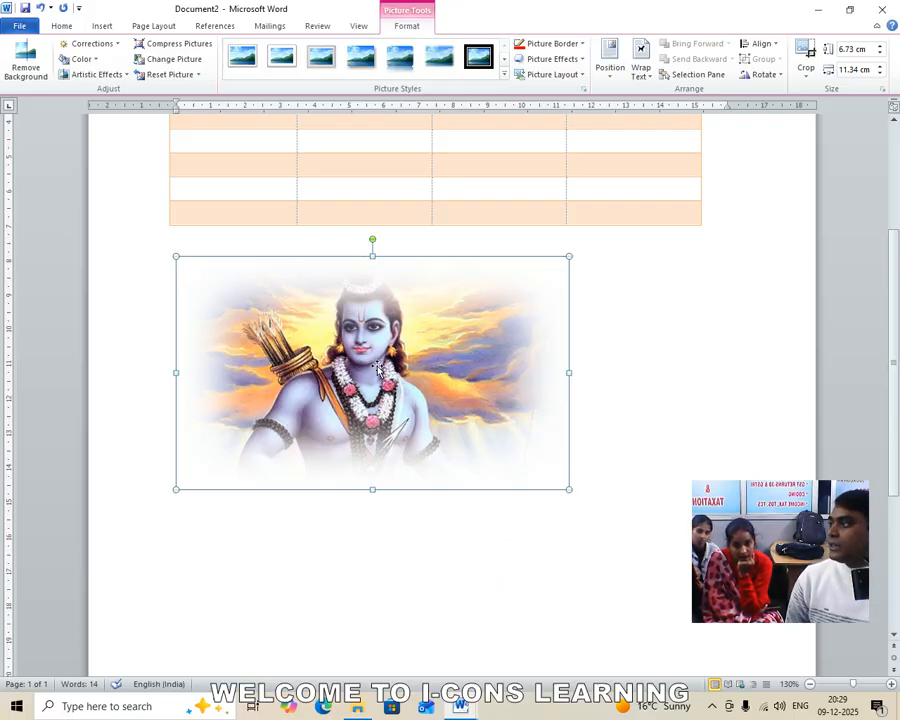
left_click(708, 344)
left_click(452, 392)
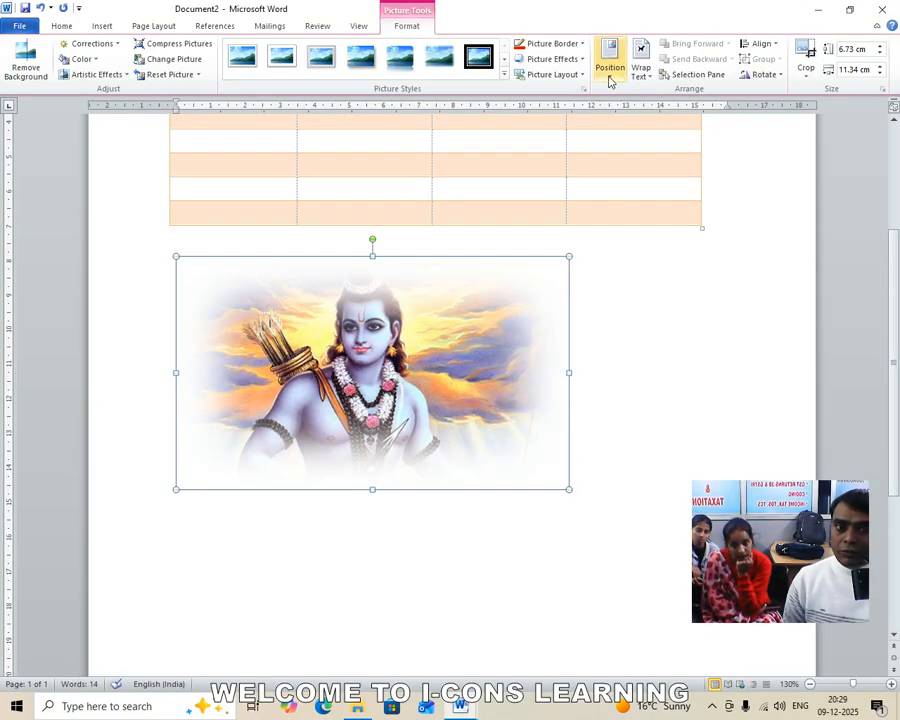
- Undo the picture's soft edges effect
left_click(580, 62)
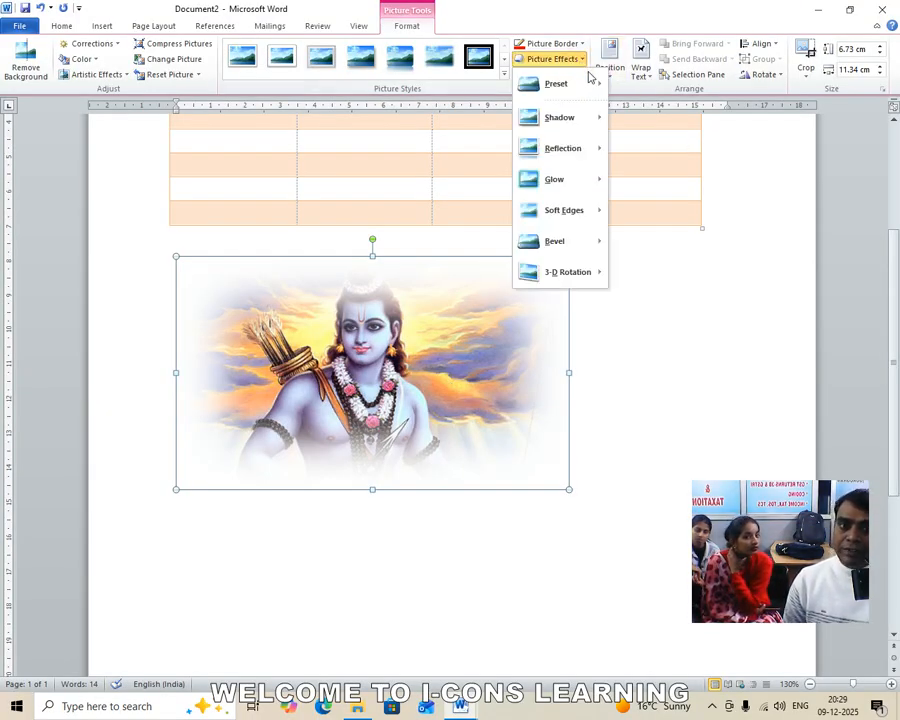
mouse_move(567, 247)
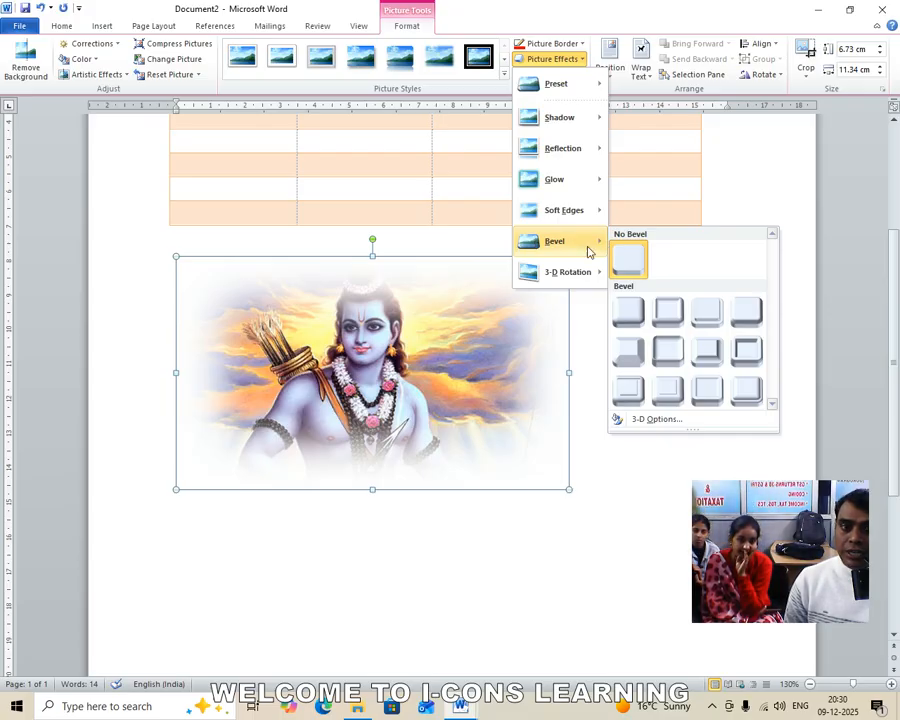
left_click(400, 443)
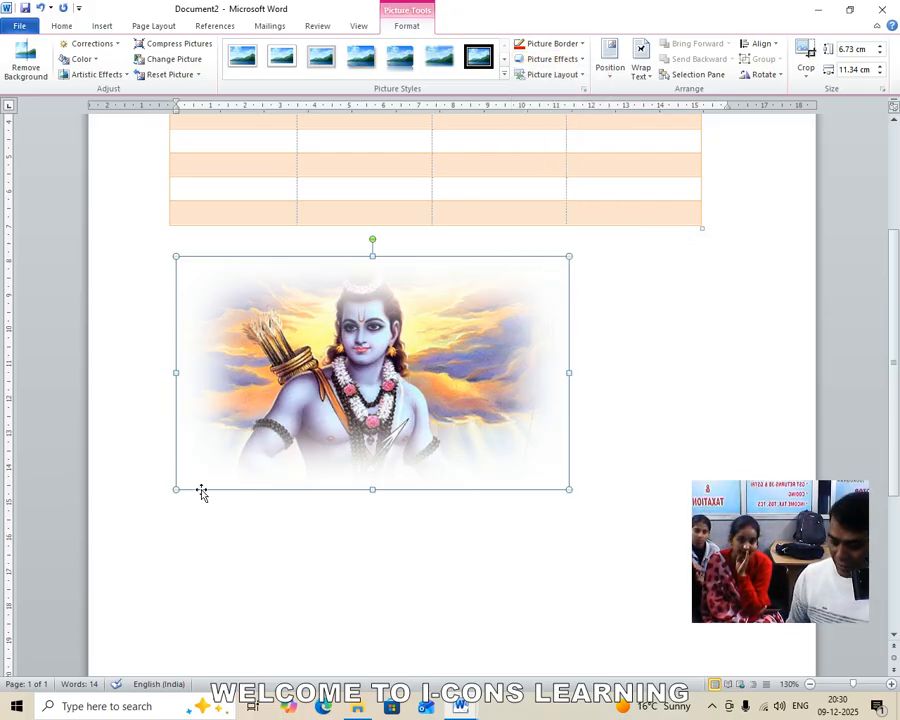
key("ctrl+z")
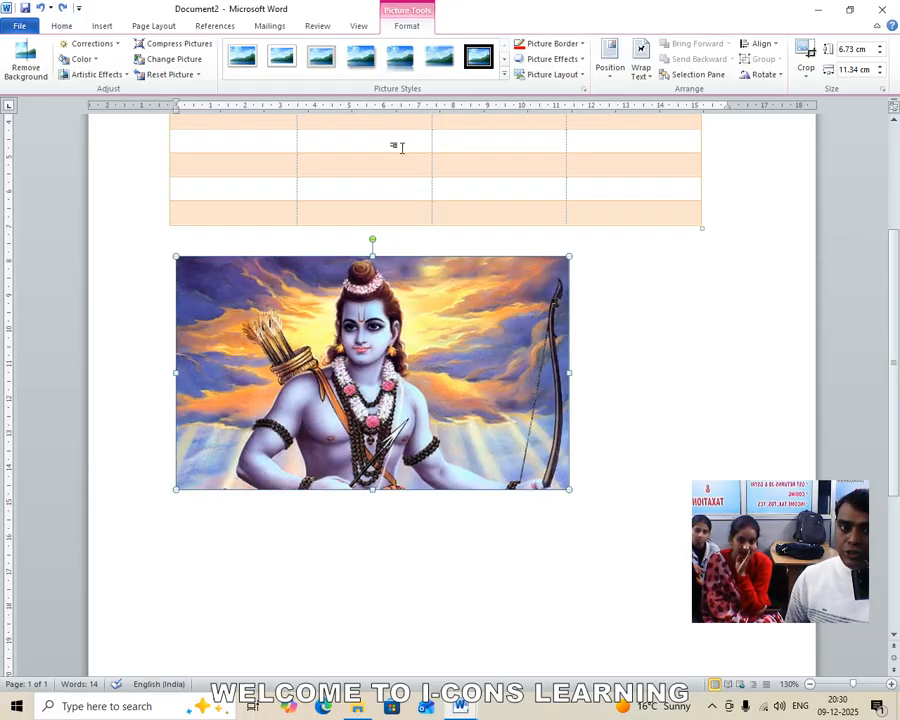
- Apply the last bevel preset in the gallery's third row and a perspective 3-D rotation to the picture
left_click(580, 59)
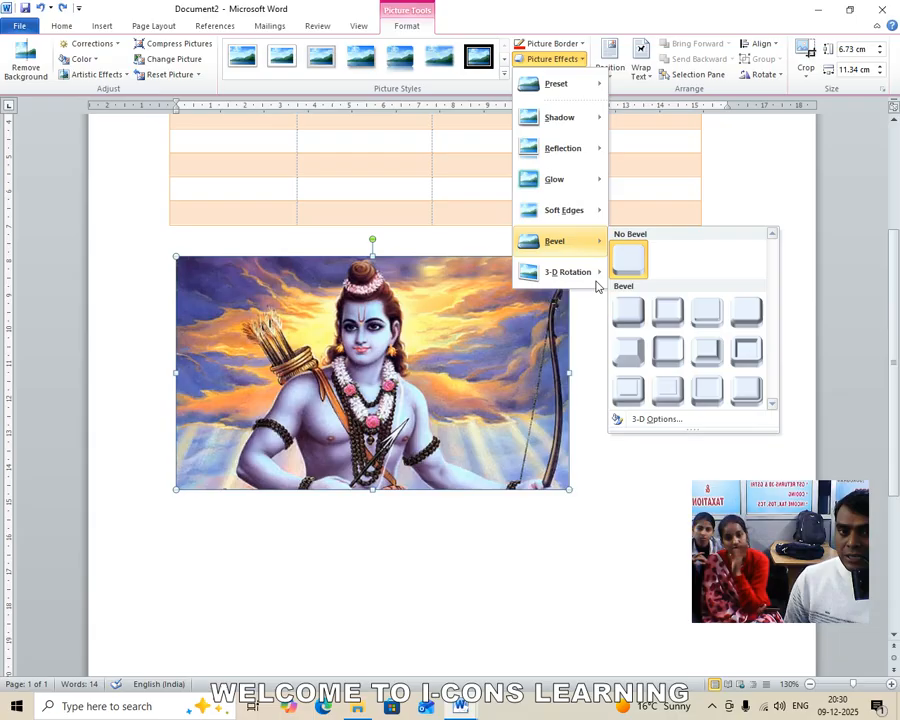
left_click(739, 393)
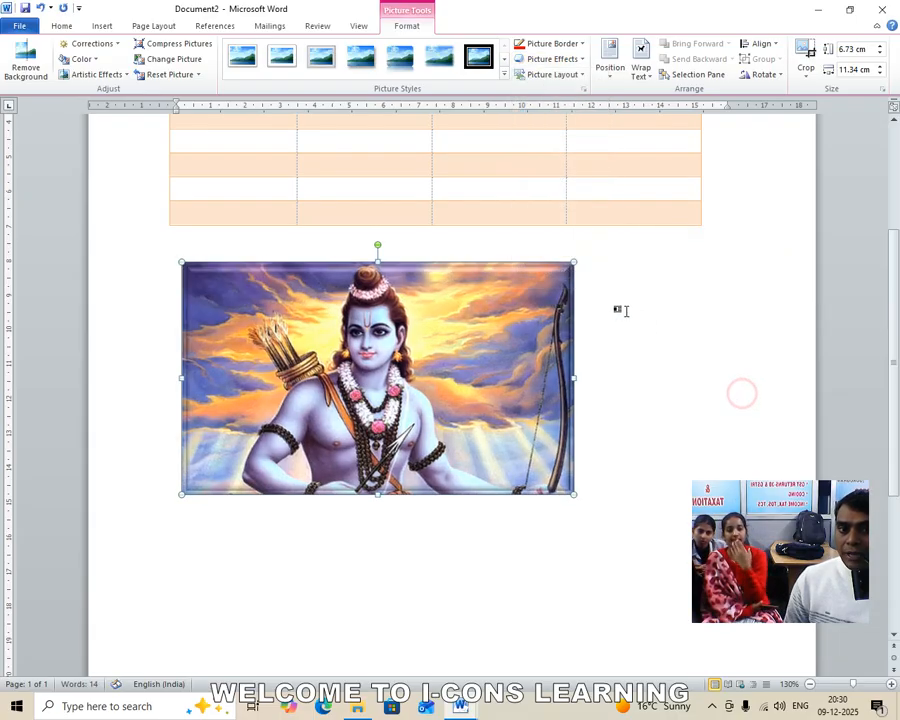
left_click(580, 59)
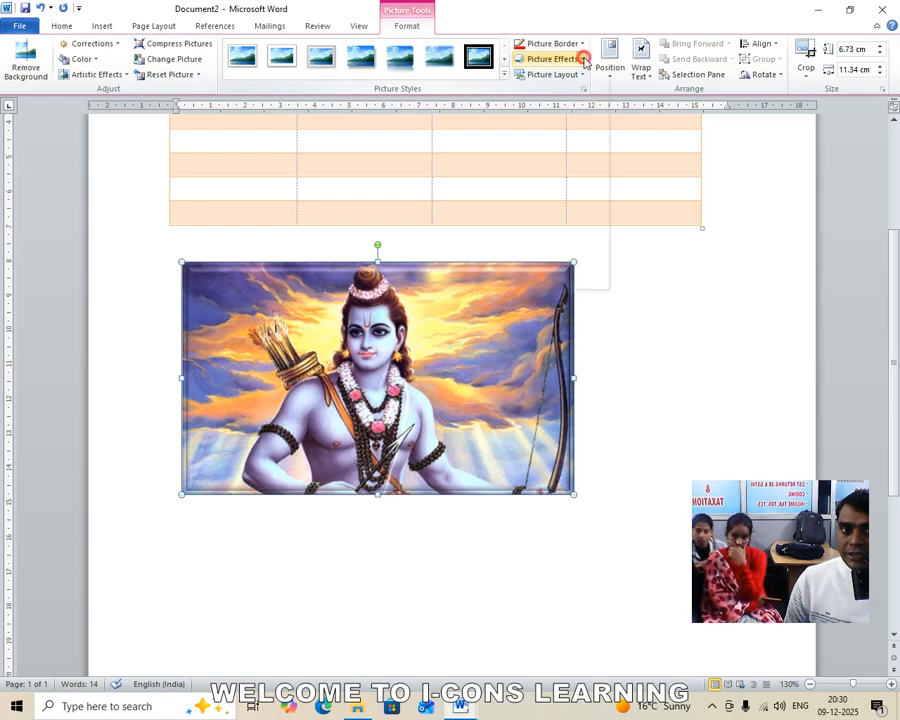
mouse_move(586, 283)
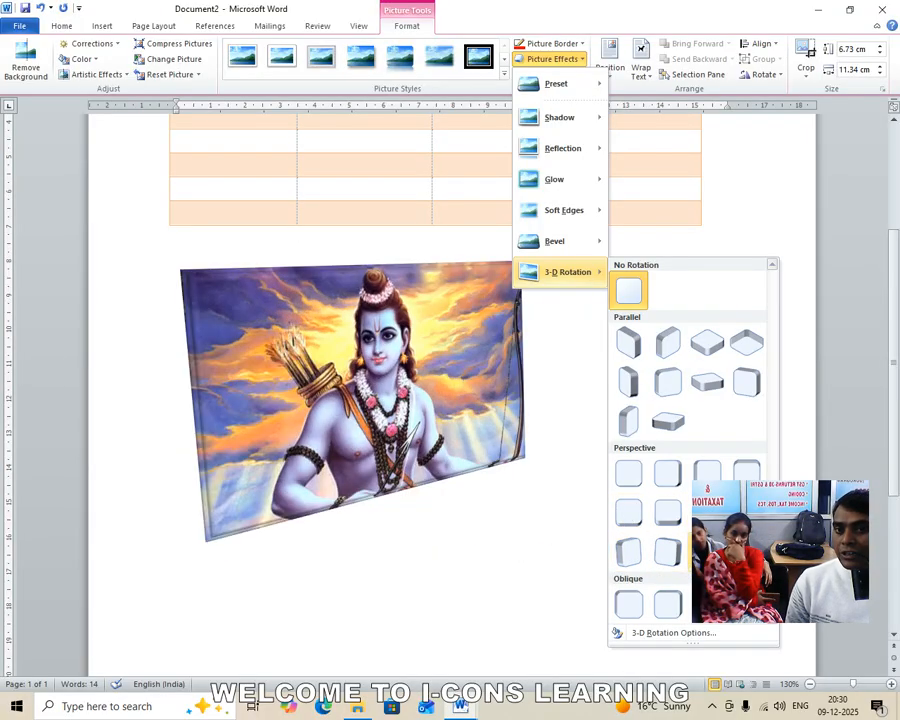
left_click(707, 476)
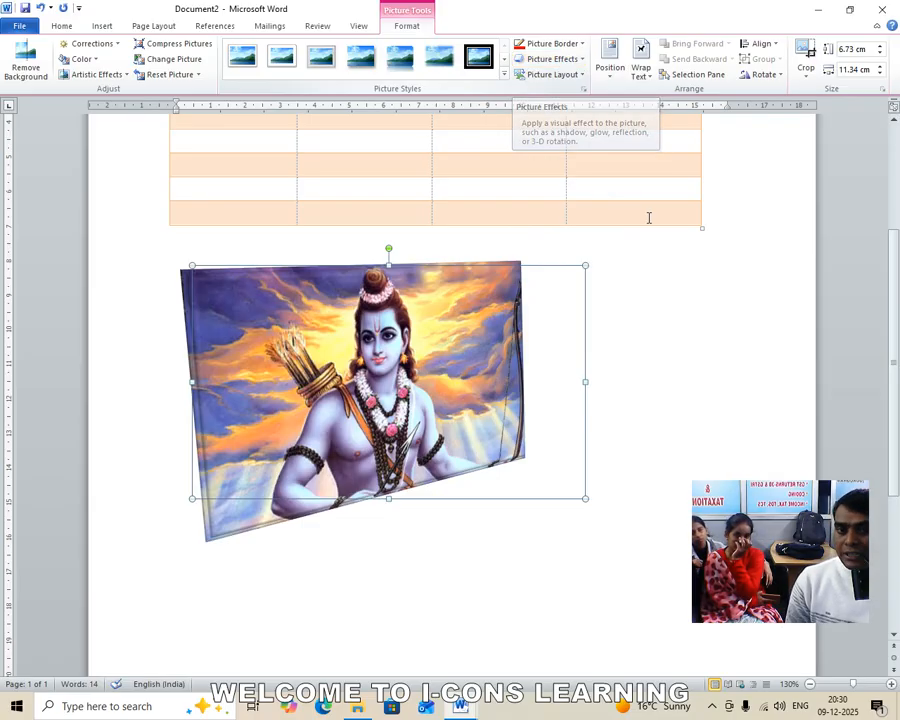
left_click(646, 295)
left_click(290, 342)
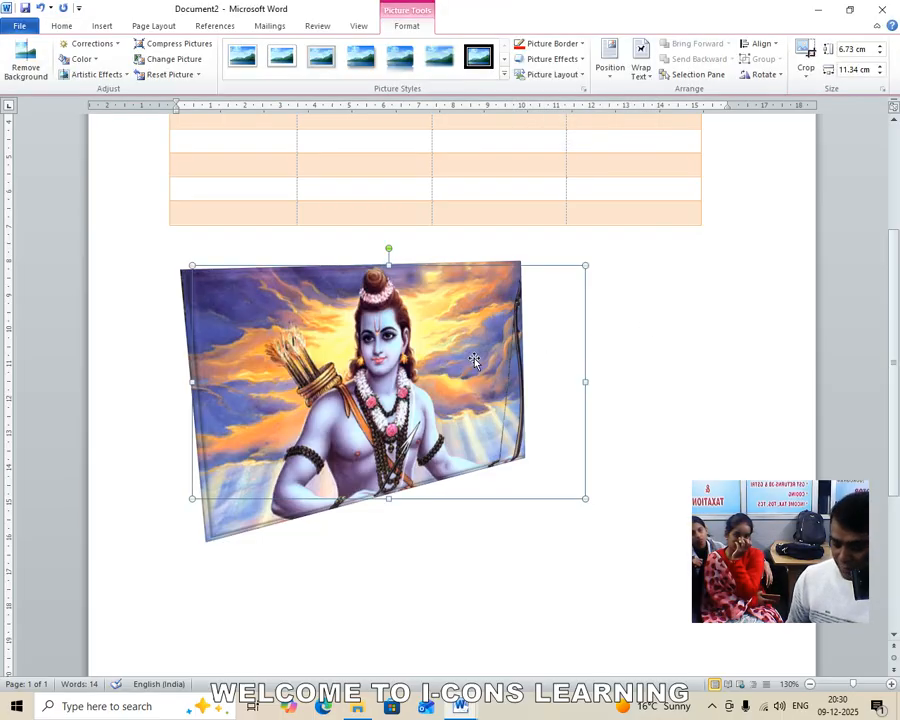
- Undo the picture's rotation, bevel and earlier resizing, and shrink it to about 5.83 cm high by 9.83 cm wide
key("ctrl+z")
key("ctrl+z")
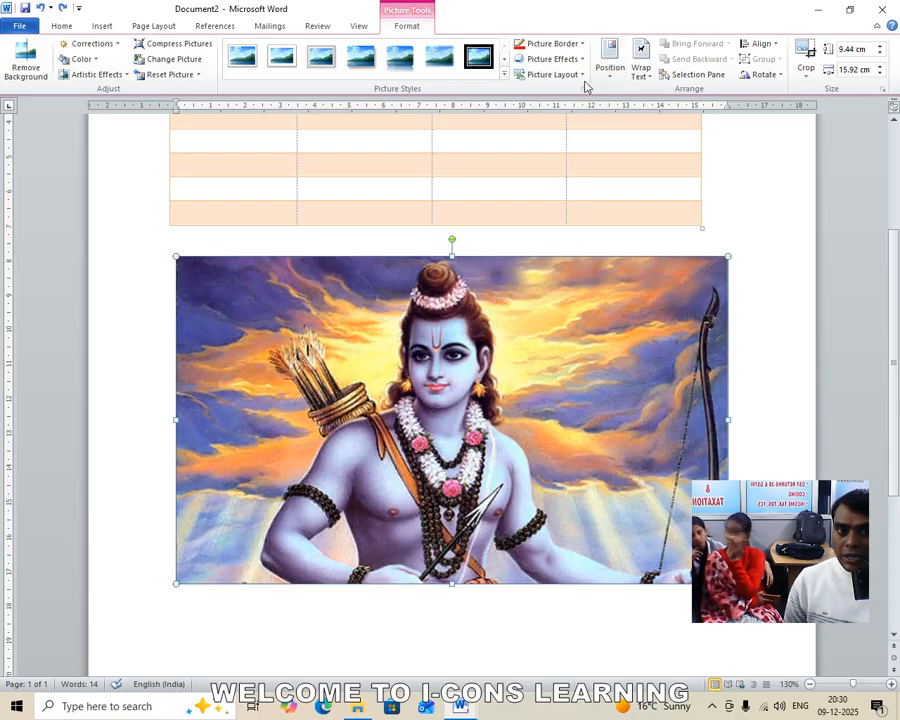
left_click_drag(727, 583, 517, 458)
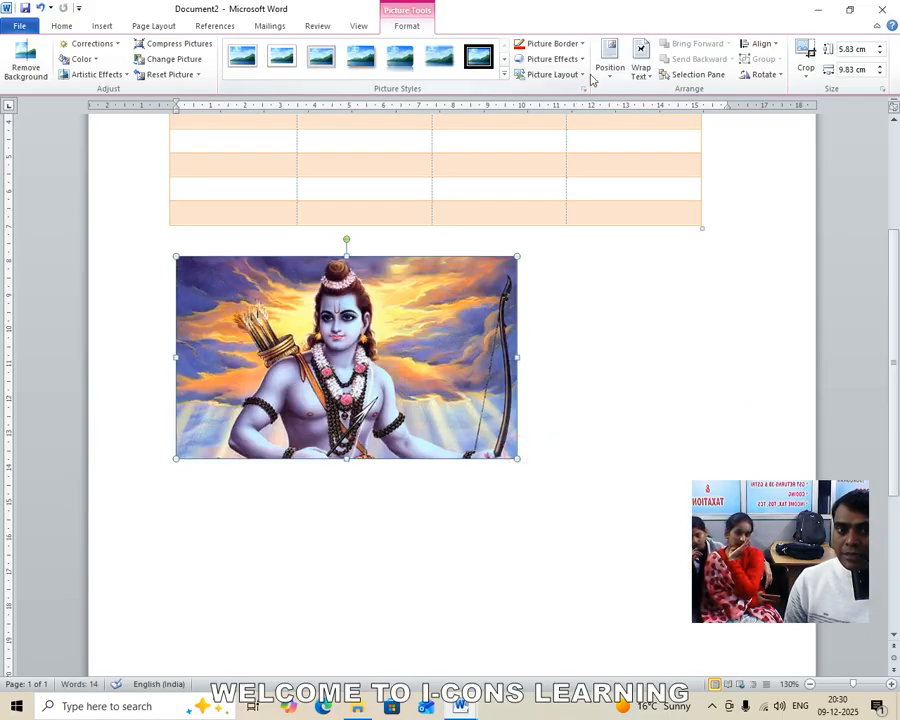
- Convert the picture to the picture layout with a circular image and text beside it, and enter the caption "shri ram"
left_click(582, 75)
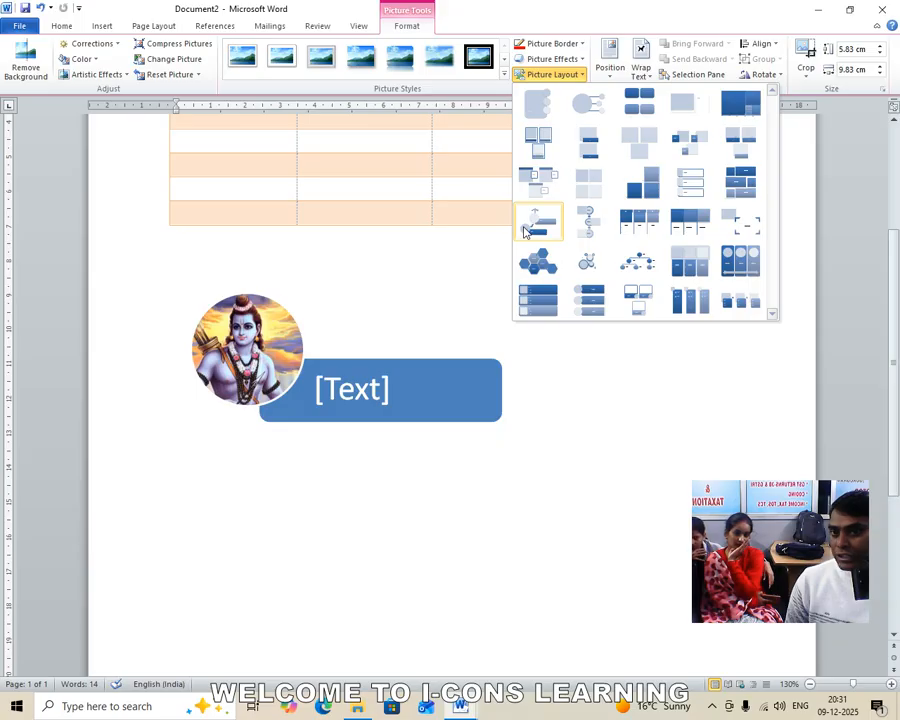
left_click(664, 262)
left_click(406, 356)
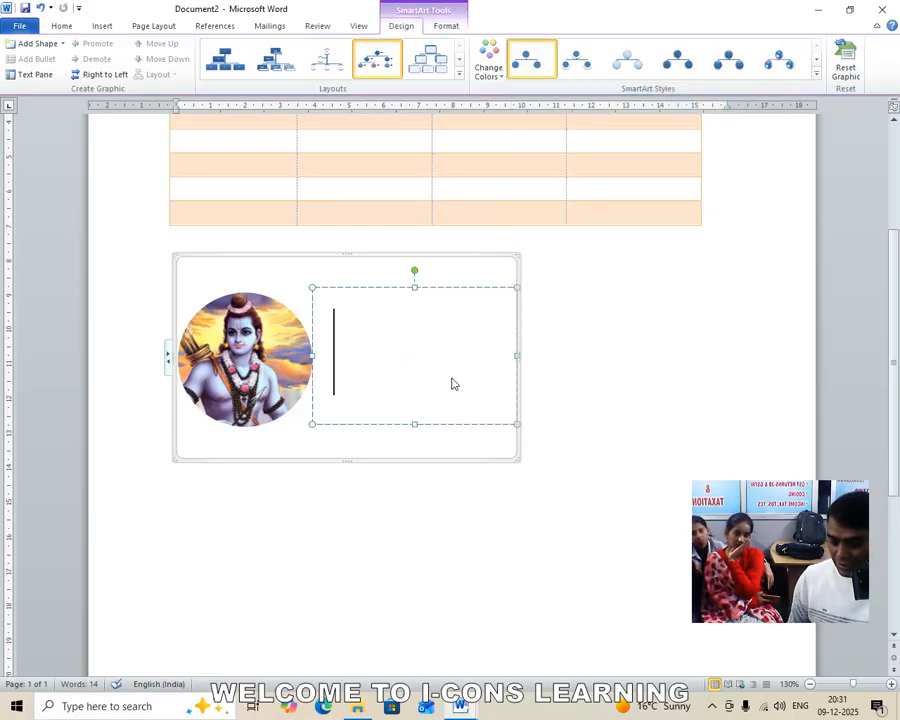
type("S")
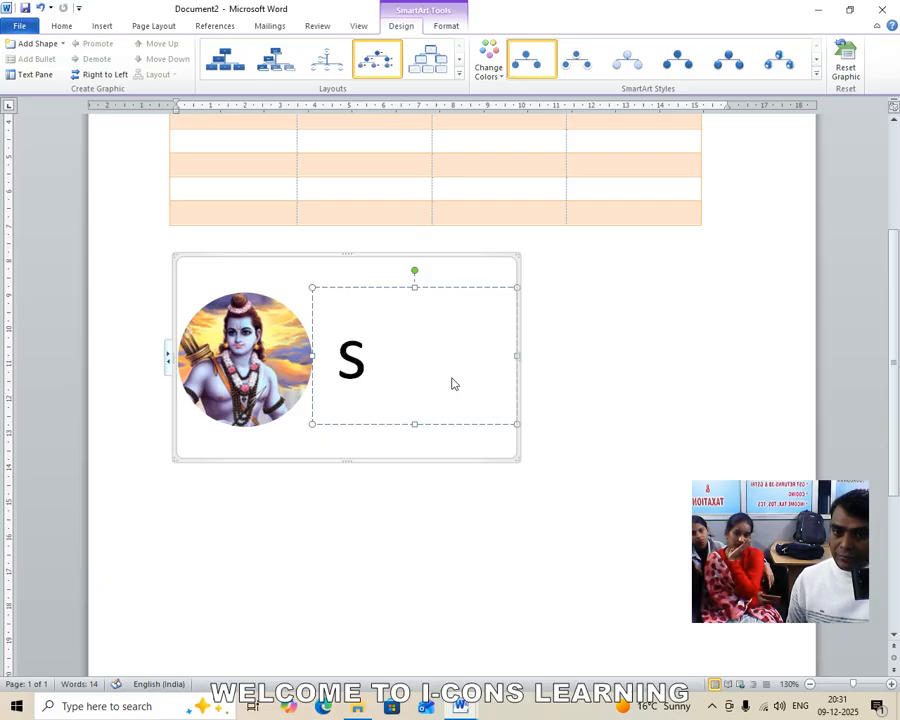
type("RJO")
key("BackSpace")
key("BackSpace")
key("BackSpace")
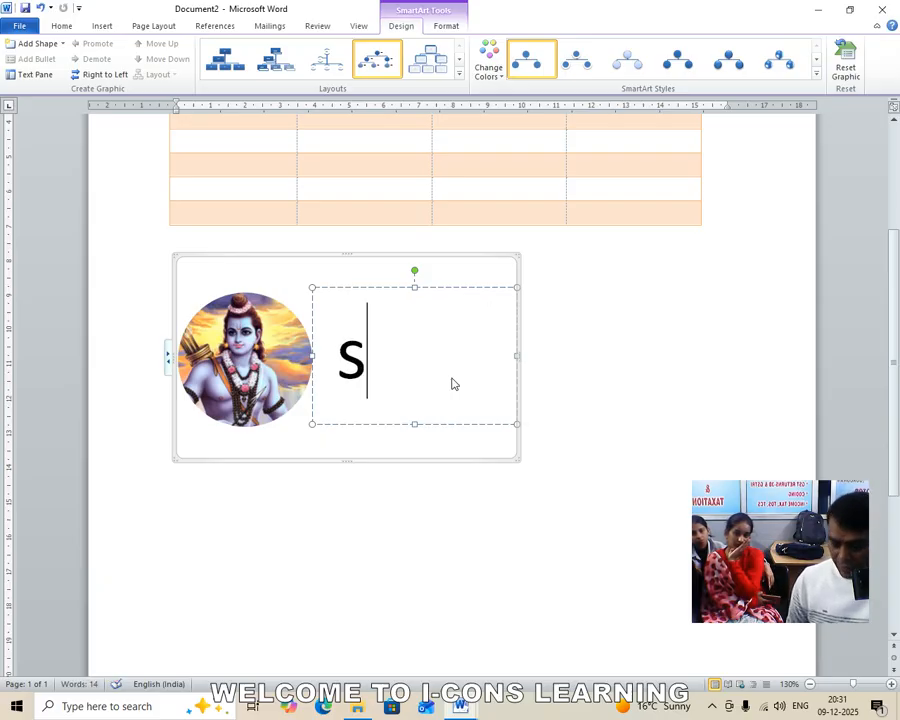
key("BackSpace")
type("shri ram")
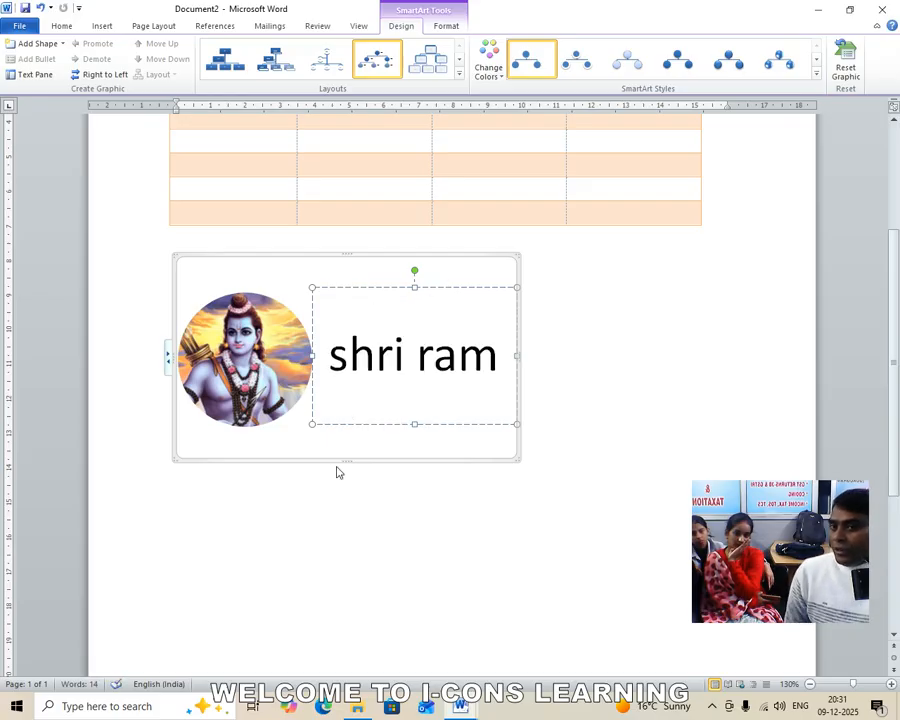
- Capitalize the caption's first letter so it reads "Shri ram"
left_click(358, 378)
key("BackSpace")
type("S")
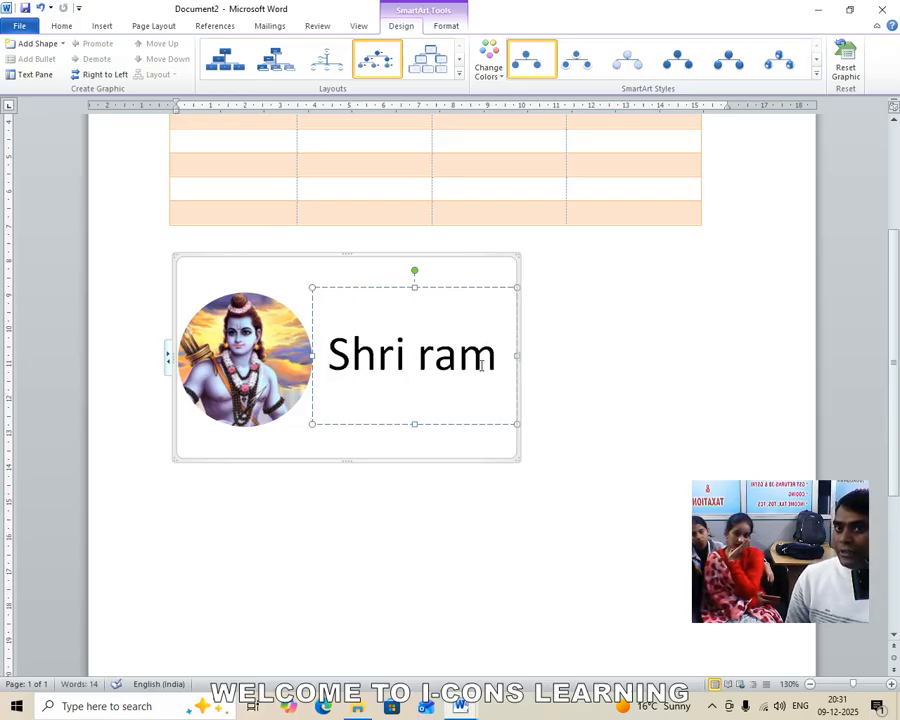
left_click(598, 469)
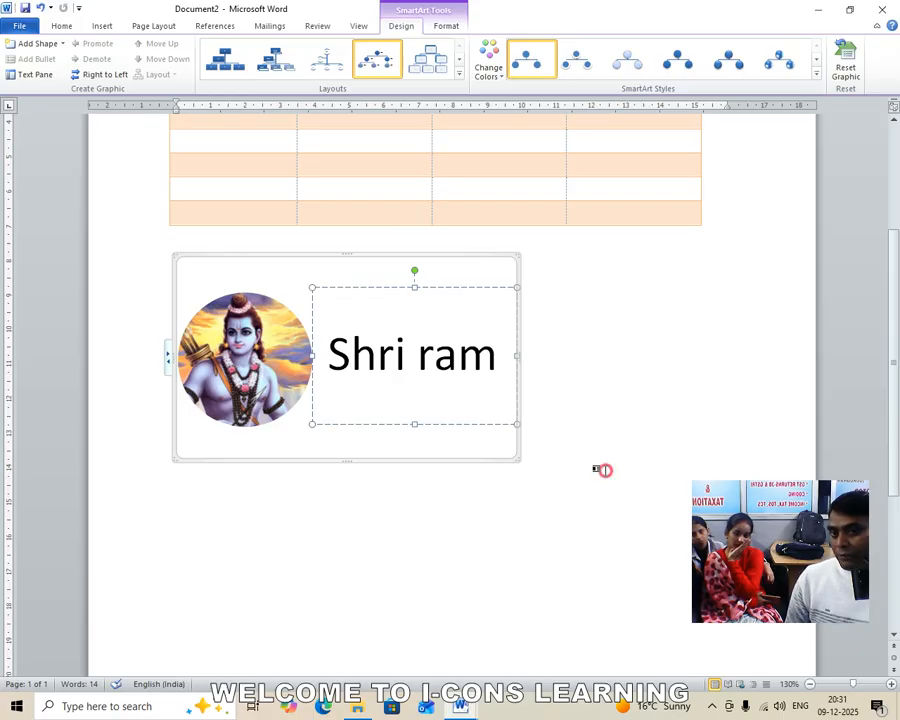
- Undo the caption and picture layout to restore the plain rectangular picture
left_click(240, 352)
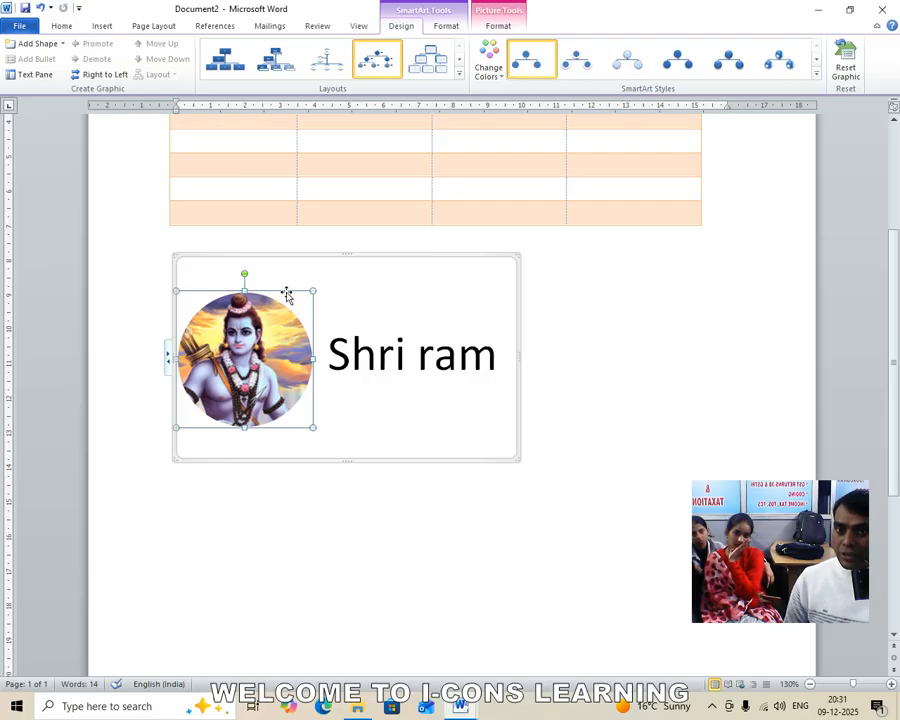
key("ctrl+z")
key("ctrl+z")
key("ctrl+z")
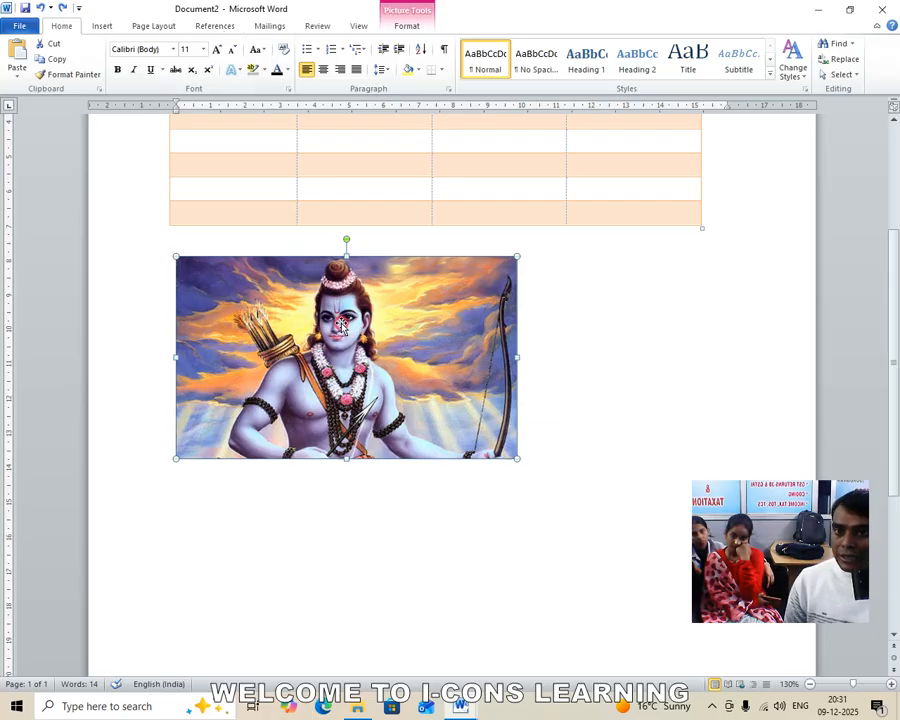
left_click(406, 26)
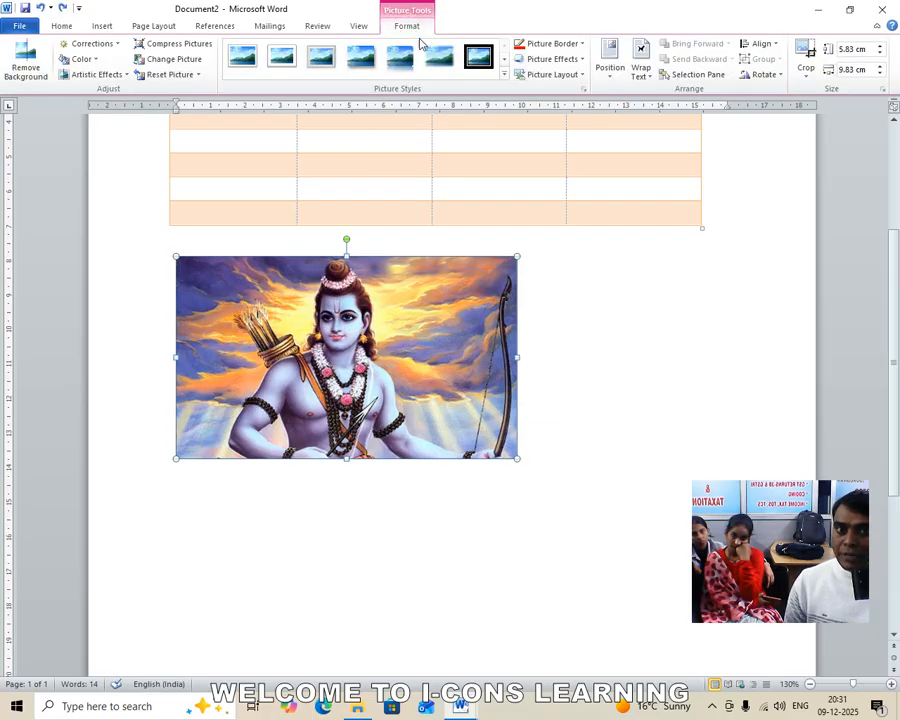
left_click(583, 76)
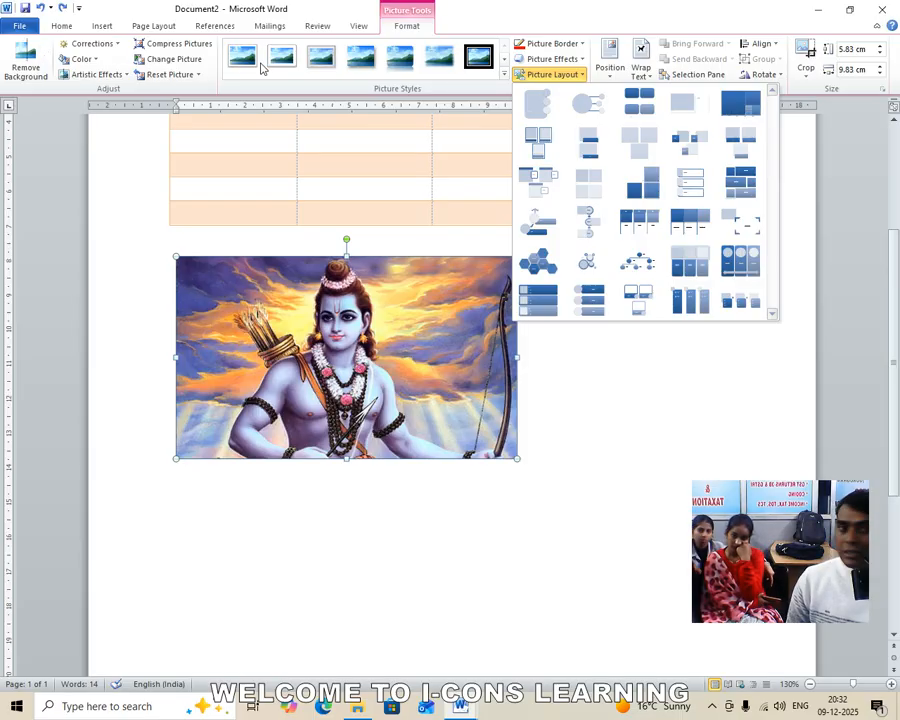
left_click(554, 418)
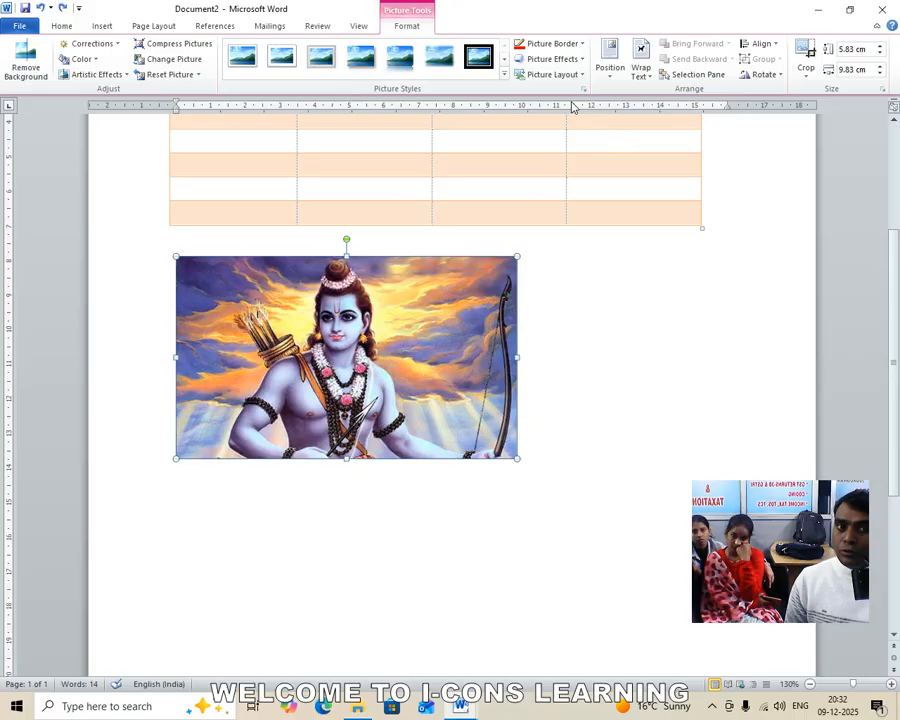
- Delete the document's entire content, including the table and the picture
scroll(467, 316, "up", 4)
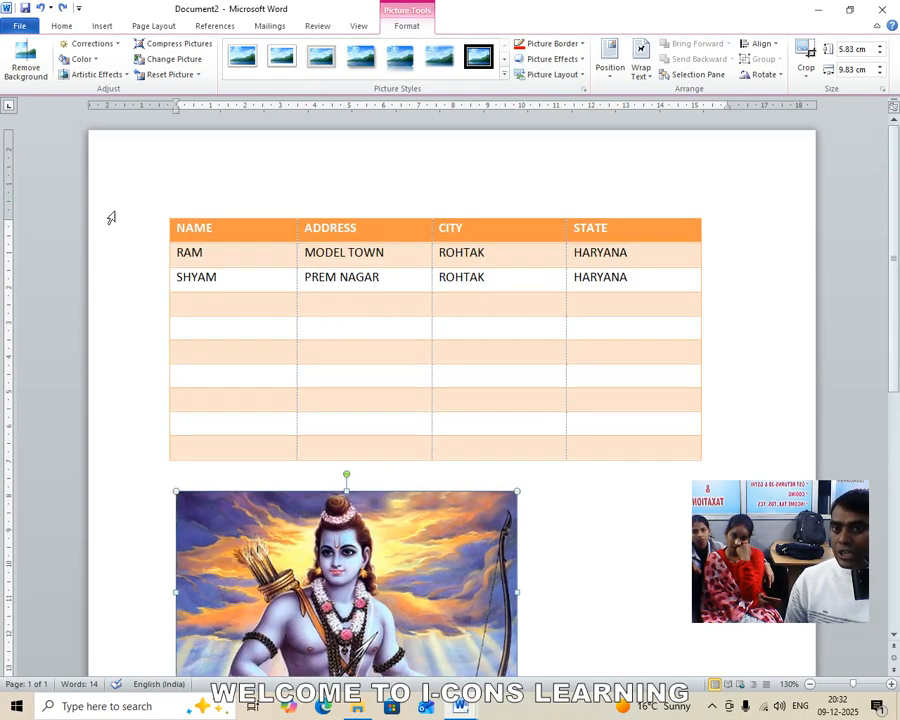
key("ctrl+a")
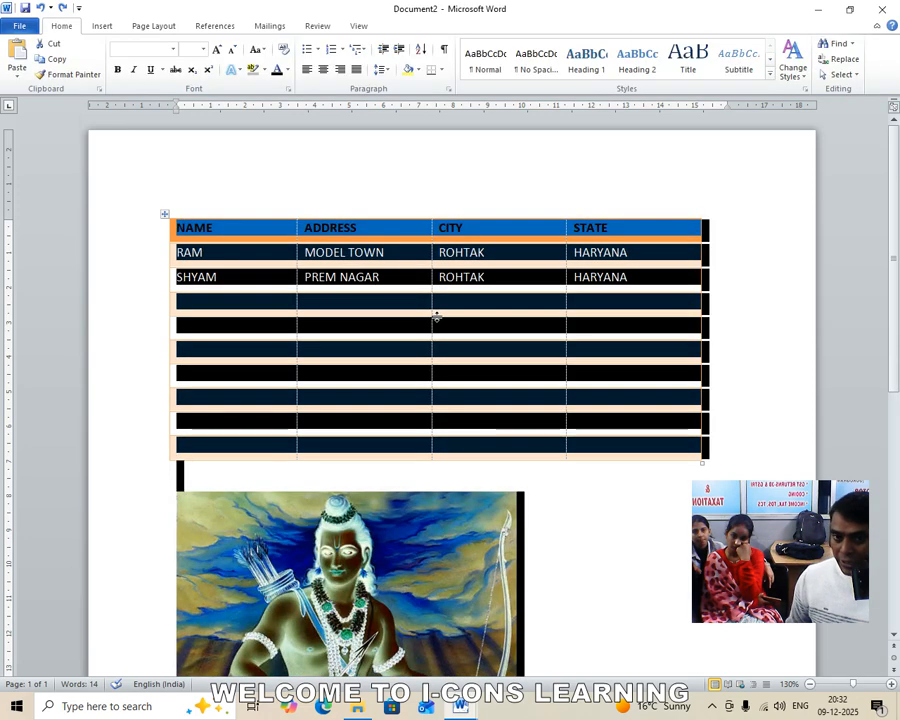
key("Delete")
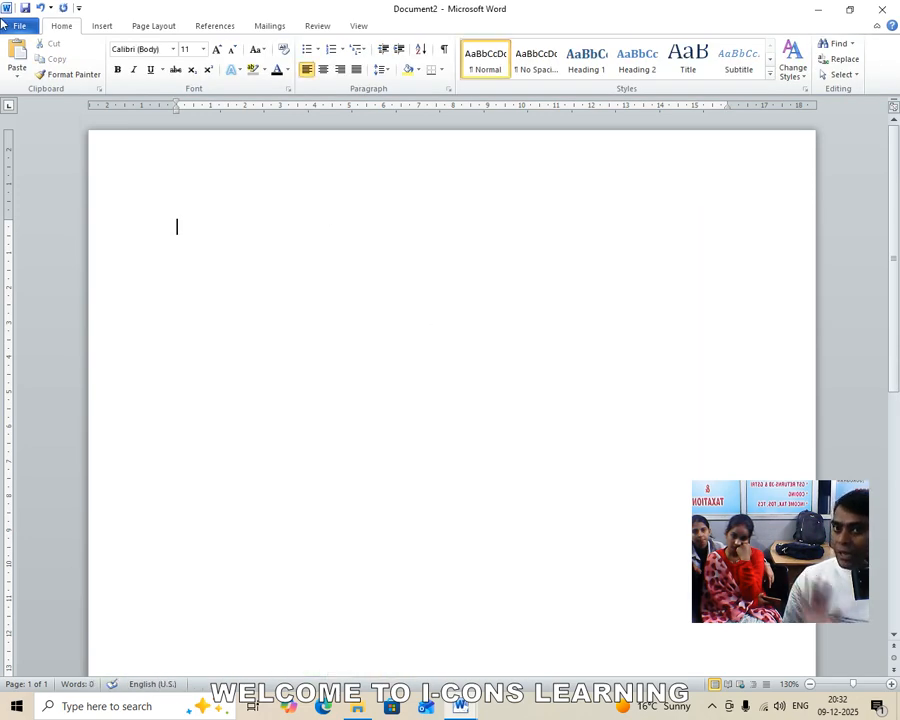
- Insert the same archer picture from file into the empty document
left_click(103, 26)
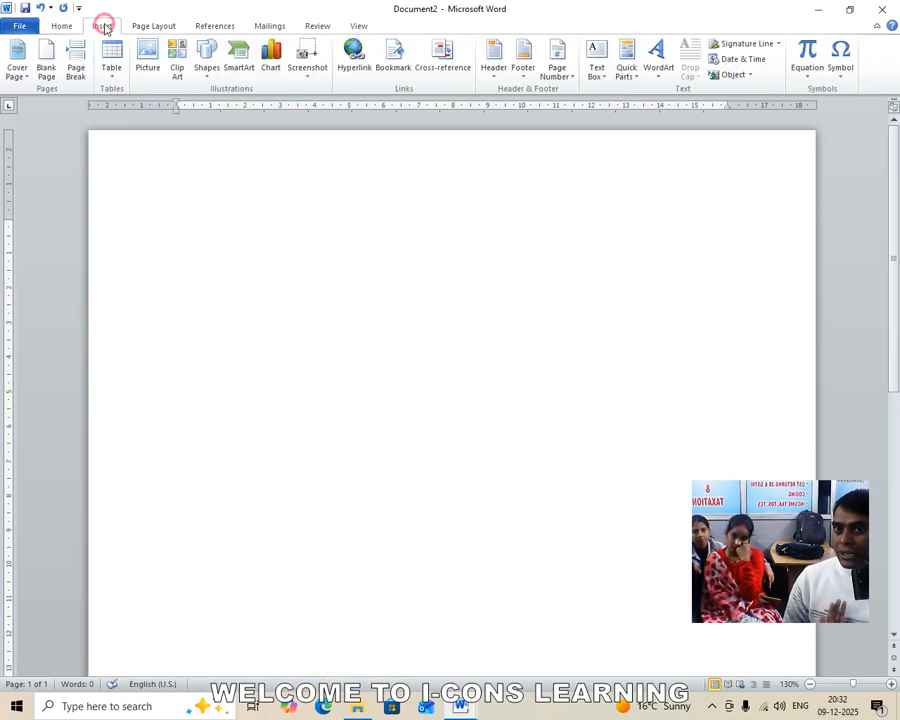
left_click(147, 54)
left_click(273, 233)
left_click(330, 337)
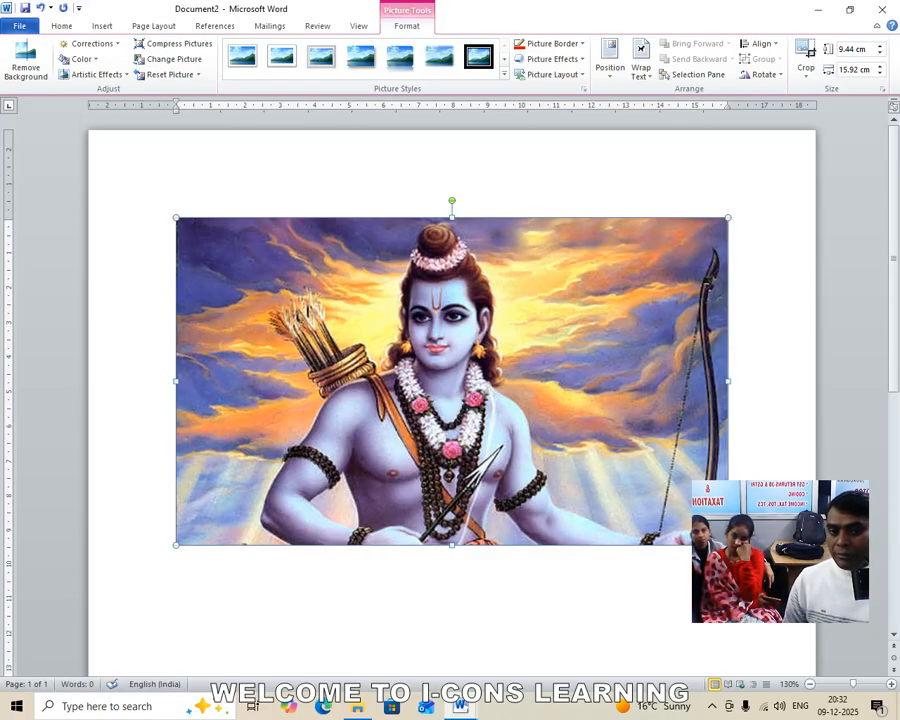
- Shrink the picture proportionally to about 3.47 cm high and 5.86 cm wide
left_click_drag(728, 544, 378, 338)
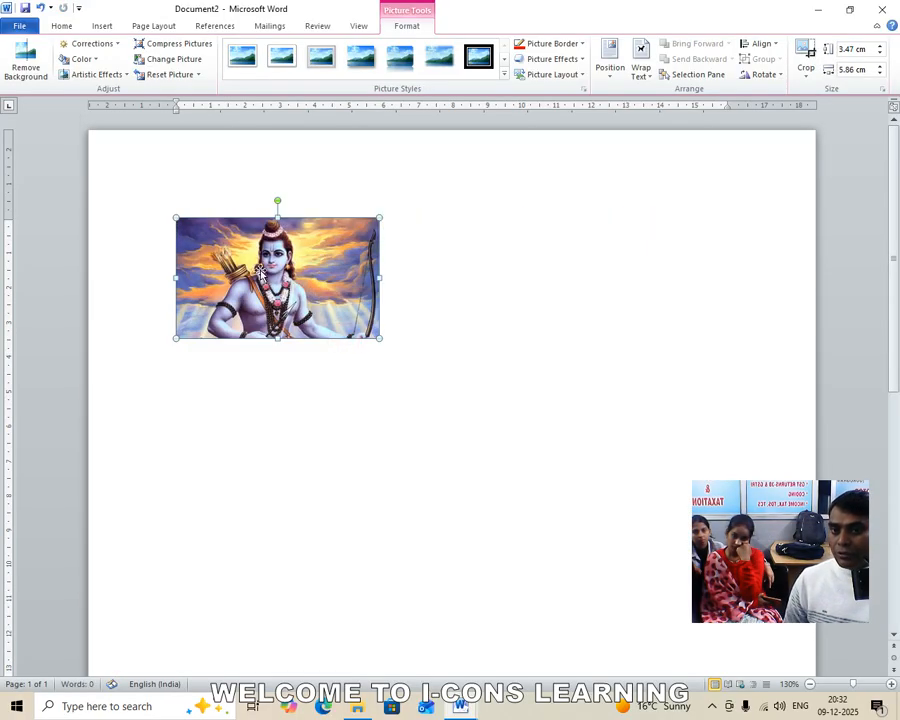
left_click_drag(309, 322, 309, 322)
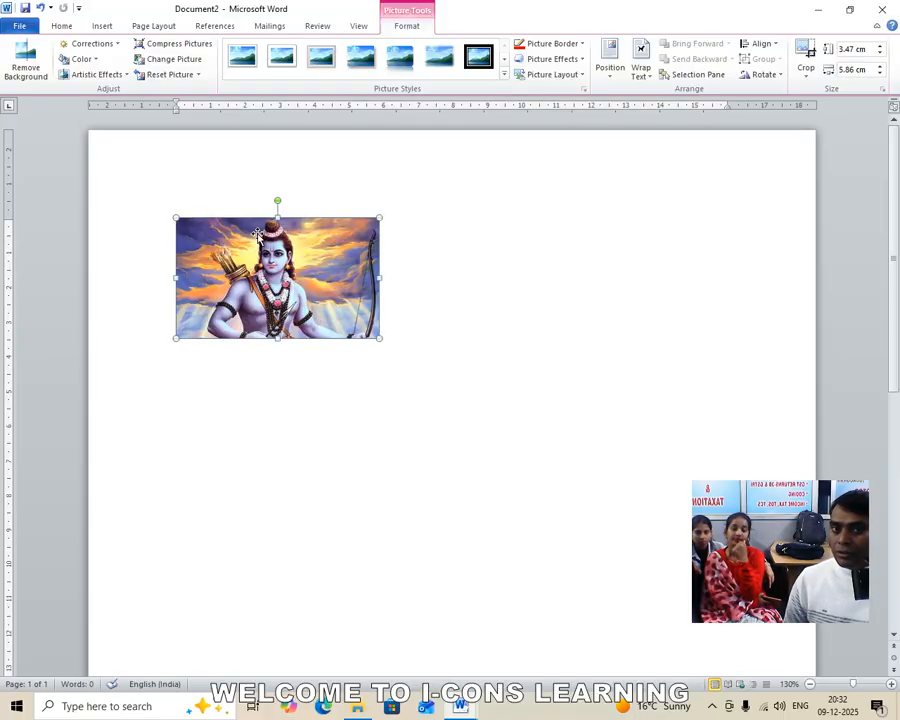
- Apply Square text wrapping to the picture and move it down towards the middle of the page
left_click(642, 70)
left_click(655, 111)
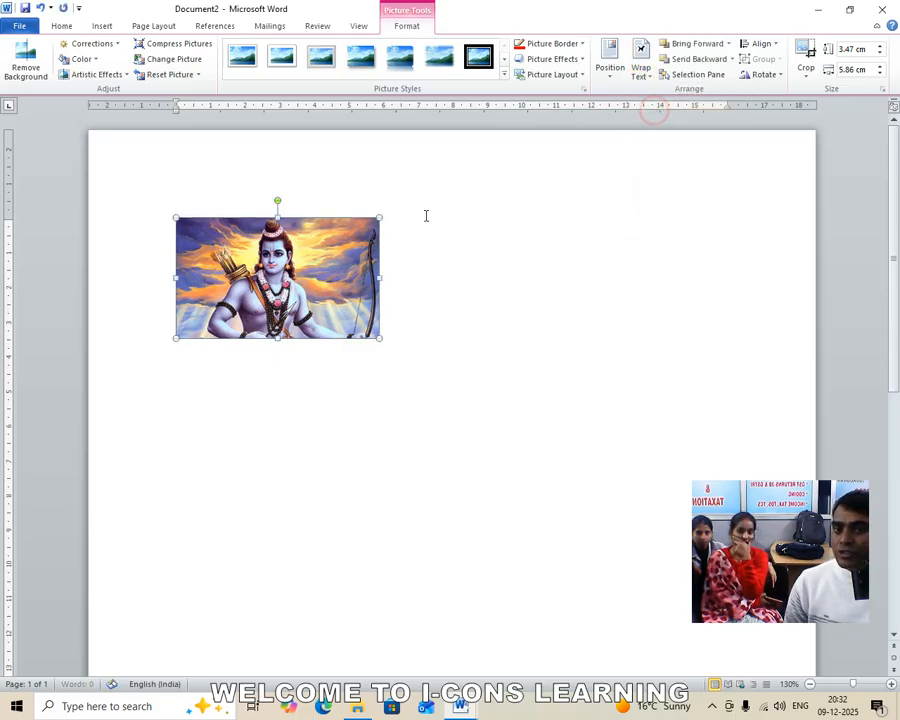
left_click_drag(294, 282, 422, 450)
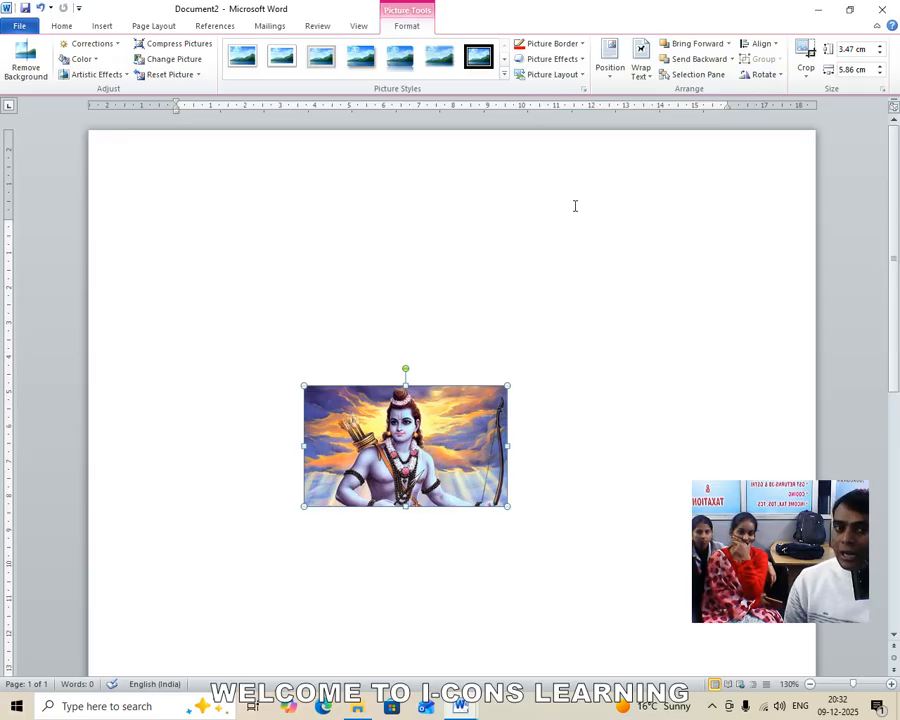
left_click(608, 78)
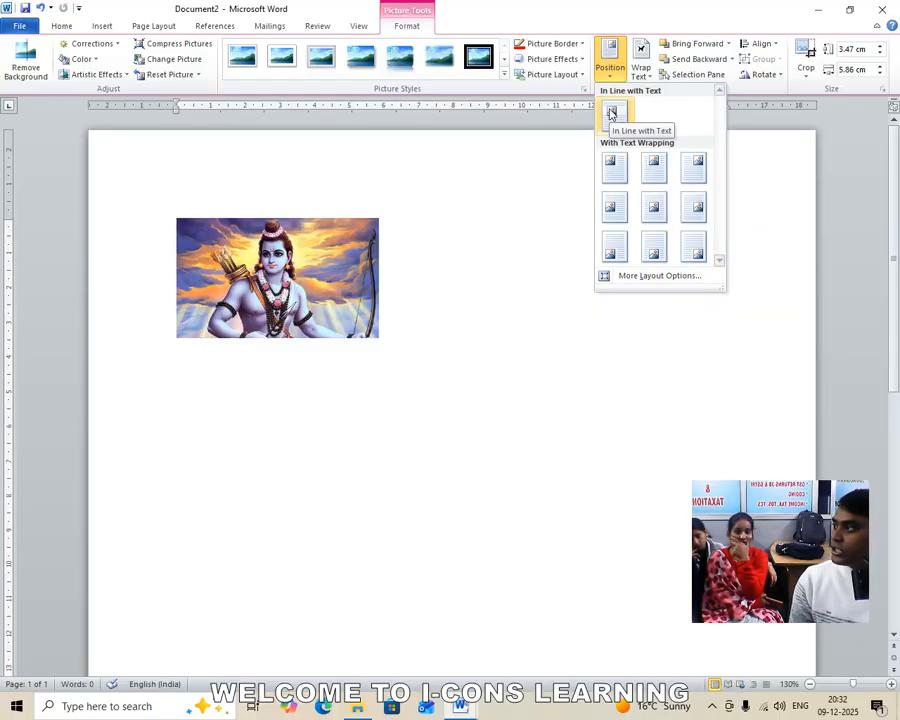
left_click(541, 380)
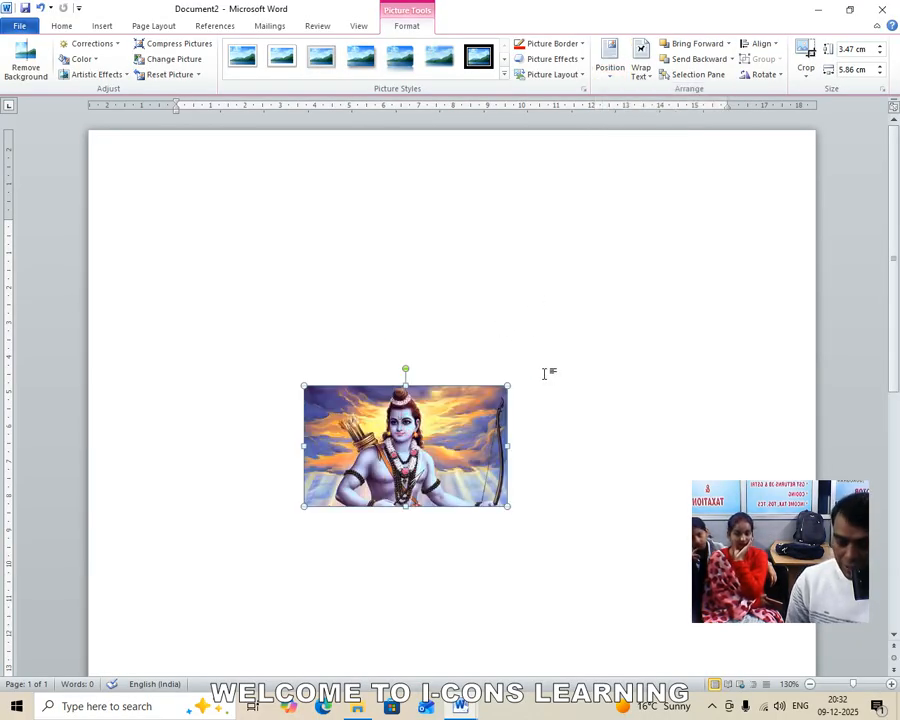
- Delete the picture and fill the document with ten paragraphs of sample text using =rand(10)
key("Delete")
left_click(190, 224)
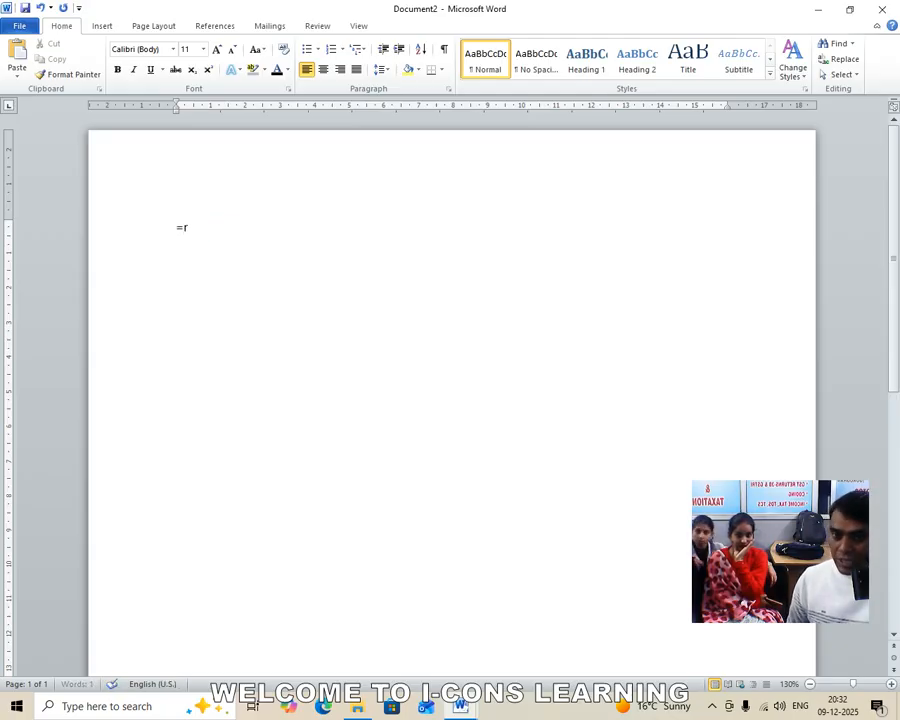
type("=rand(")
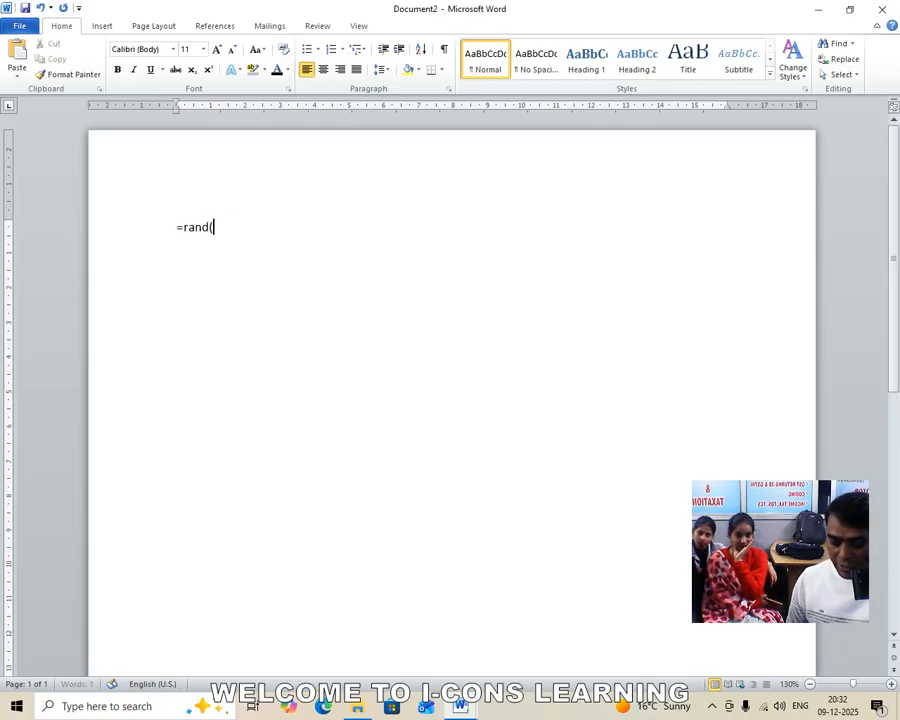
type("10")
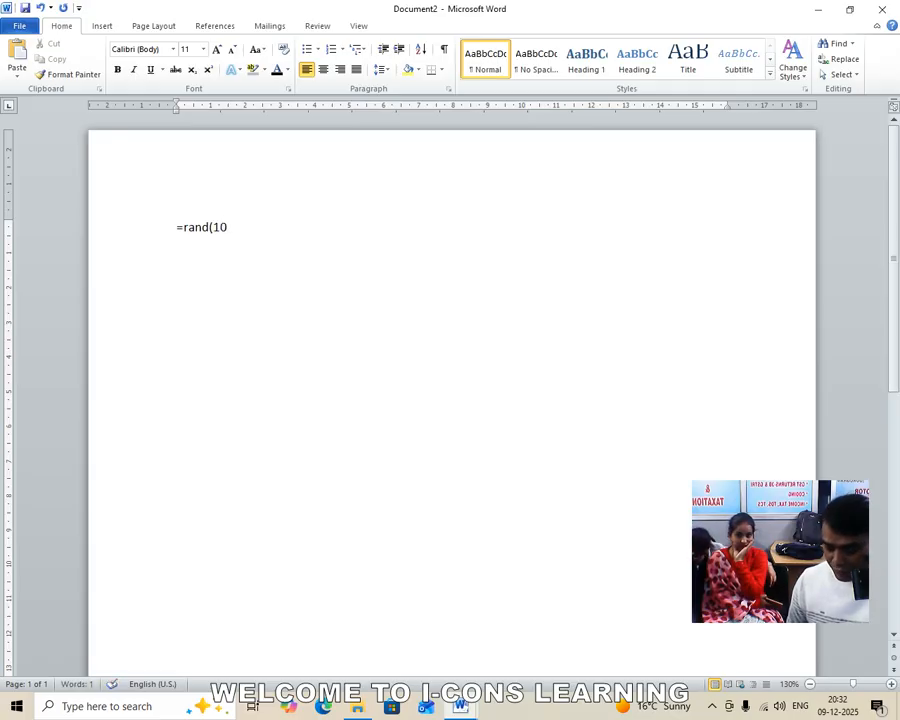
type(")")
key("Return")
- Insert the archer picture after "building" in the first paragraph and shrink it to about 3.46 by 5.83 cm
scroll(469, 224, "up", 5)
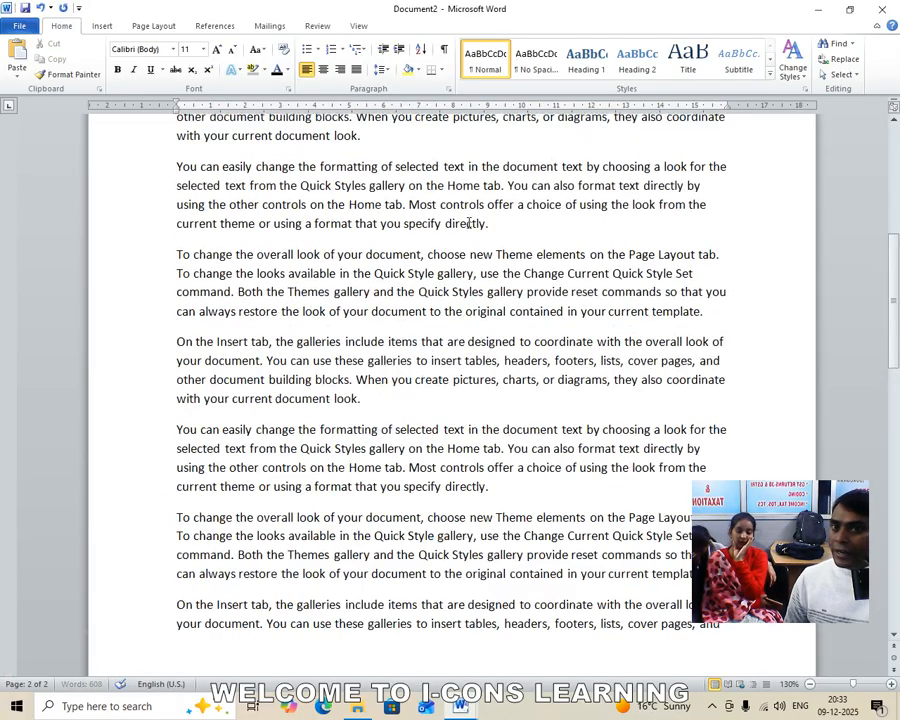
scroll(469, 224, "up", 1)
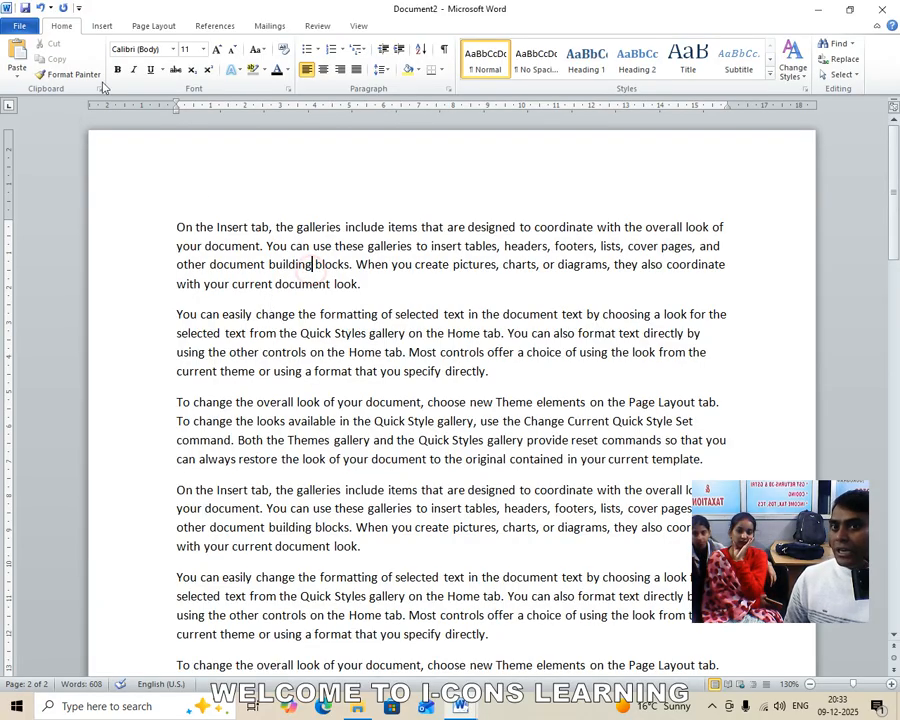
left_click(101, 26)
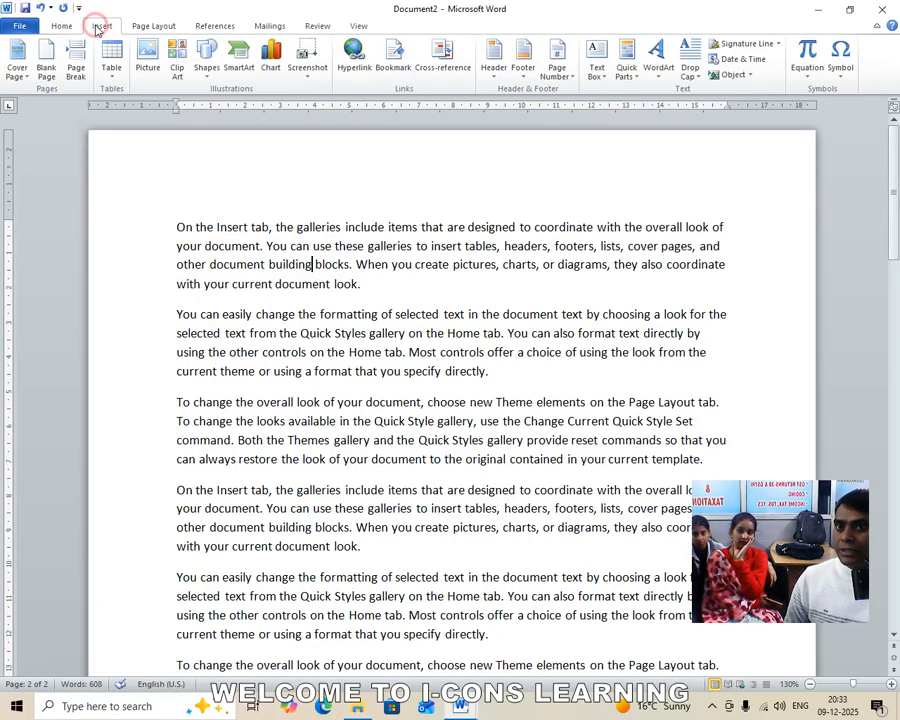
left_click(148, 52)
left_click(260, 208)
left_click(330, 336)
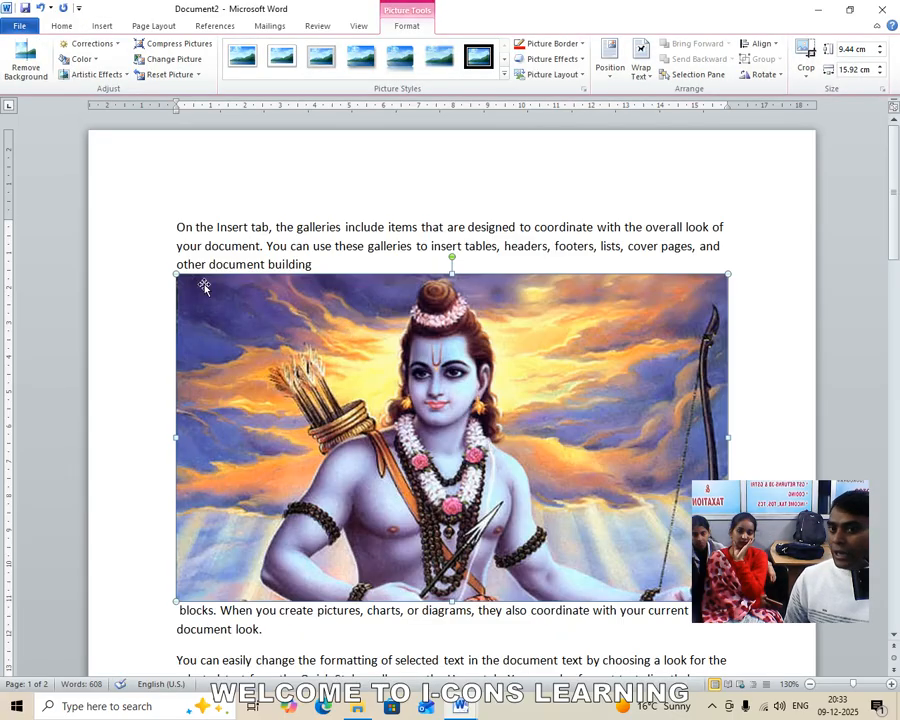
left_click_drag(175, 273, 525, 481)
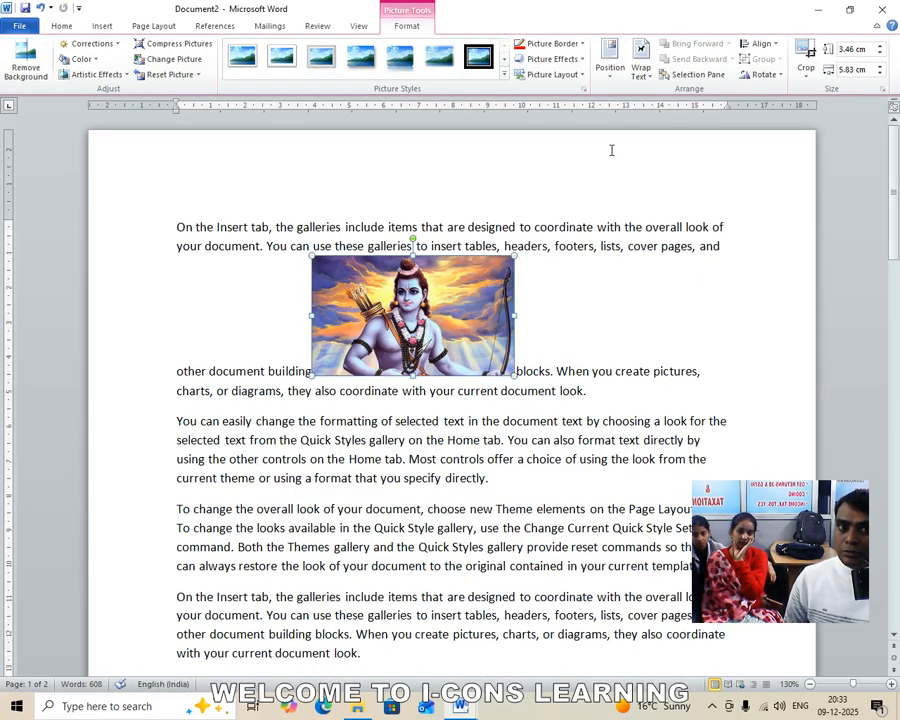
- Position the picture at the page's bottom center with square text wrapping and check how the text flows around it
left_click(610, 58)
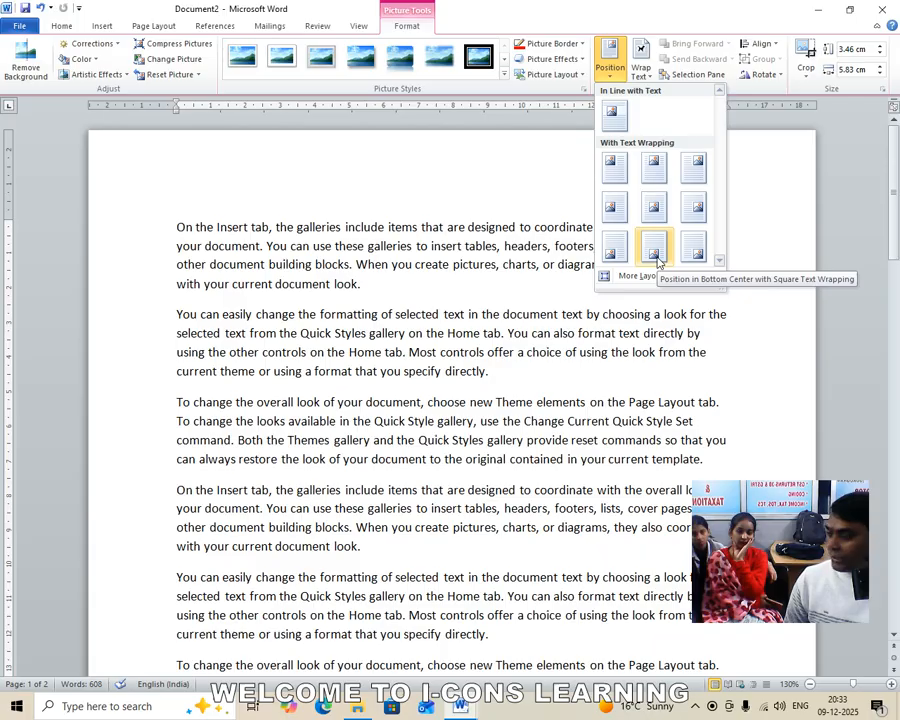
left_click(655, 252)
scroll(450, 480, "down", 10)
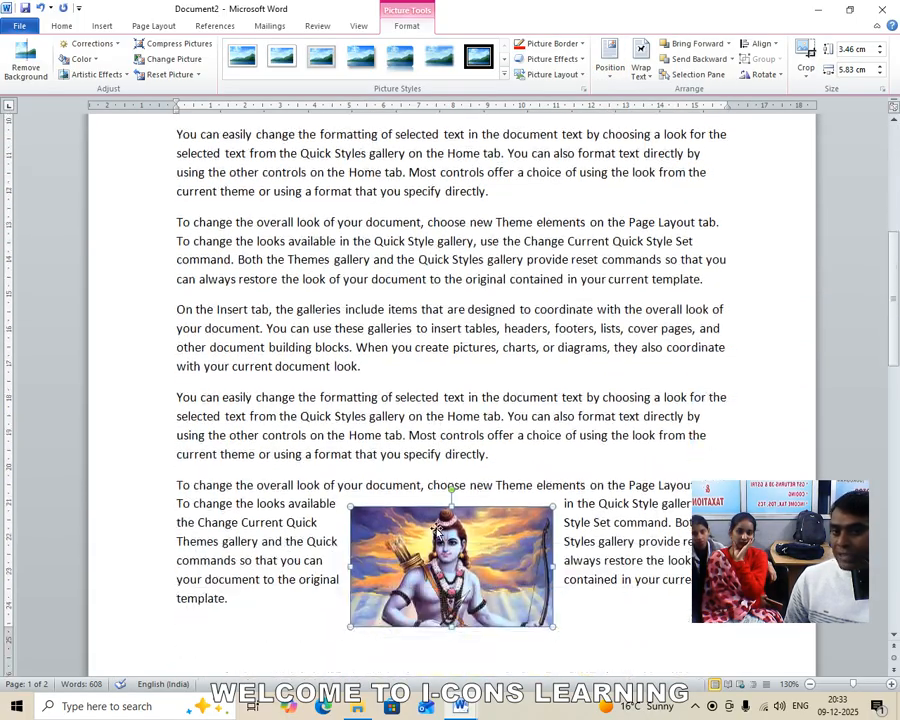
scroll(565, 457, "up", 5)
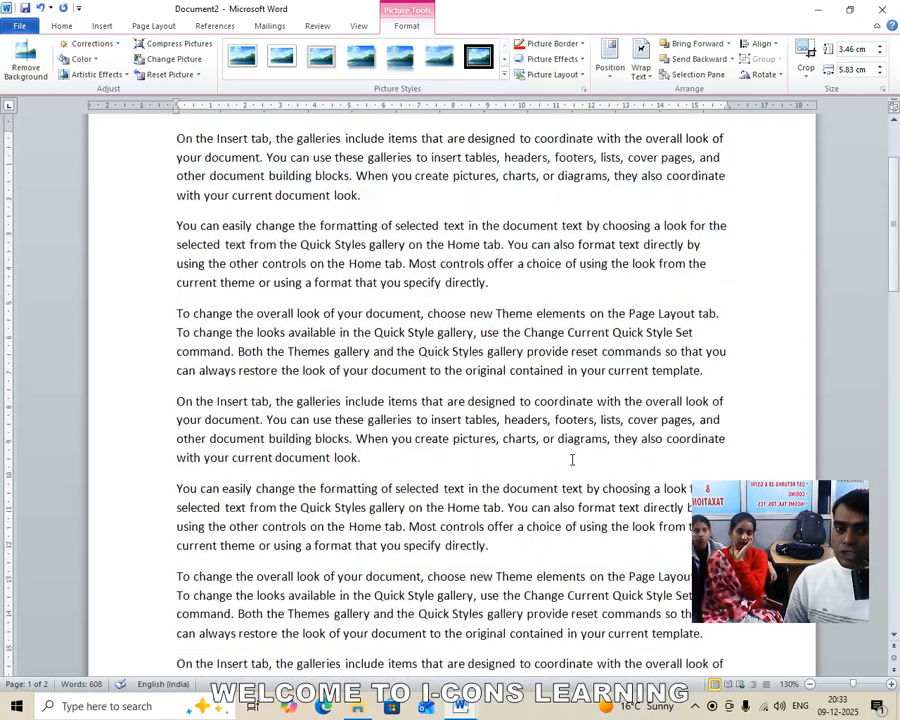
scroll(554, 455, "down", 2)
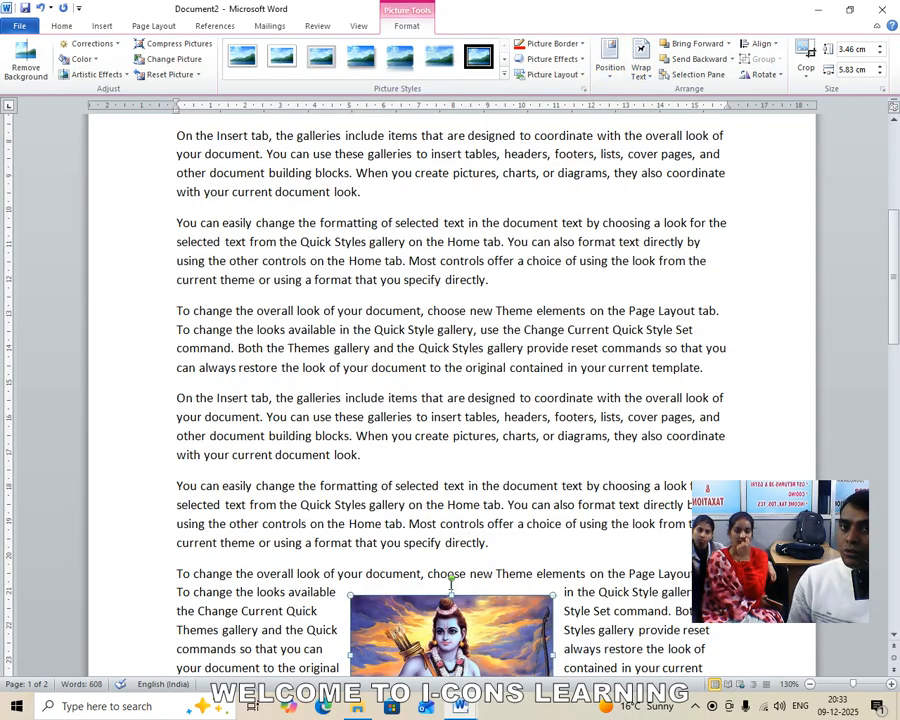
- Position the picture at the page's top left with square text wrapping and shrink it to about 3.07 by 5.18 cm
left_click(610, 55)
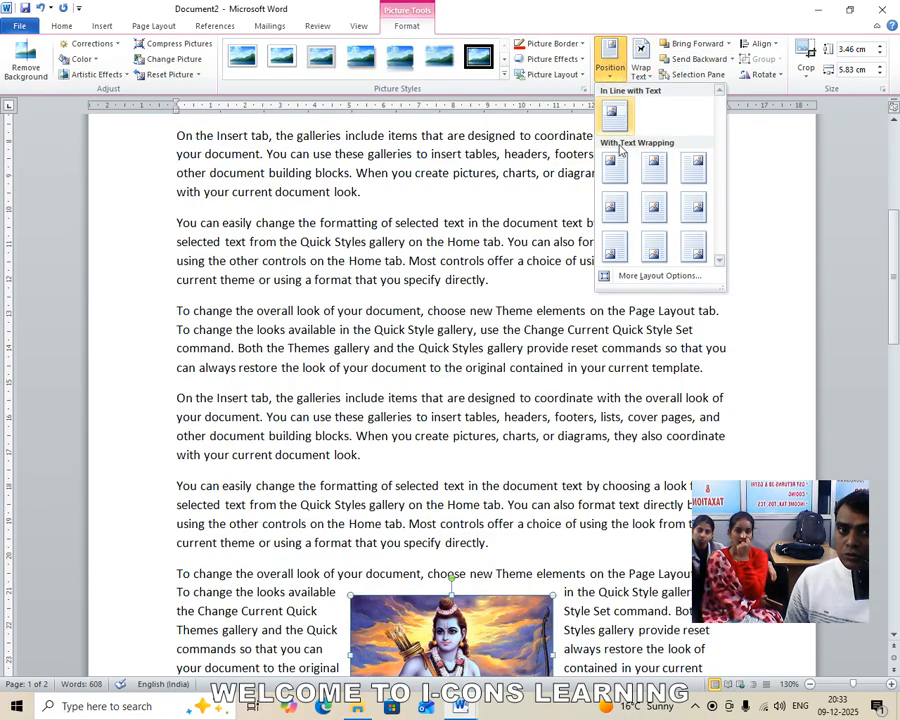
left_click(613, 167)
scroll(394, 266, "up", 6)
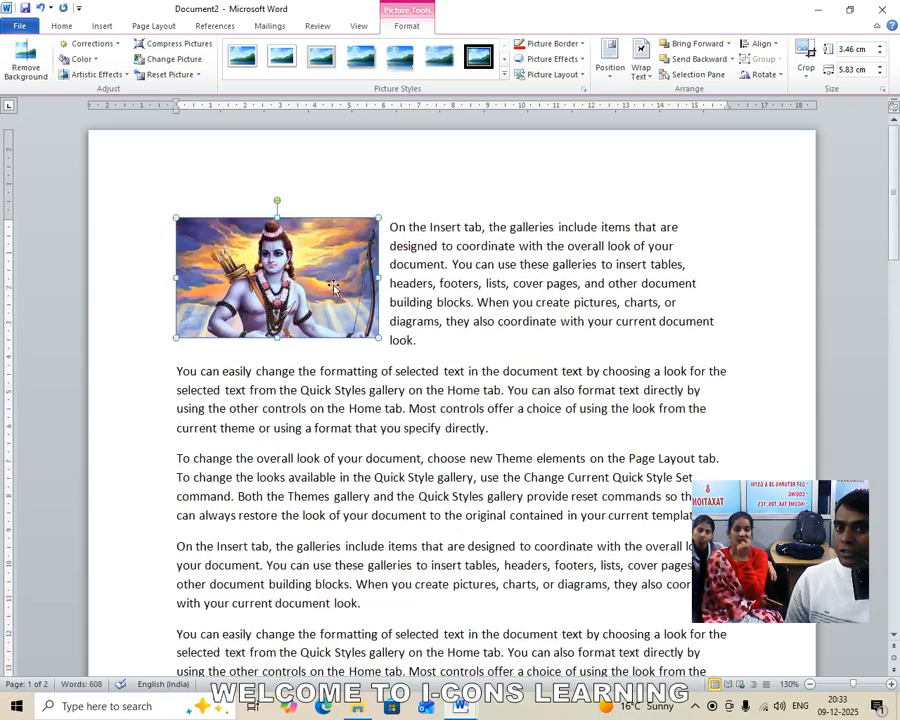
left_click_drag(175, 214, 199, 231)
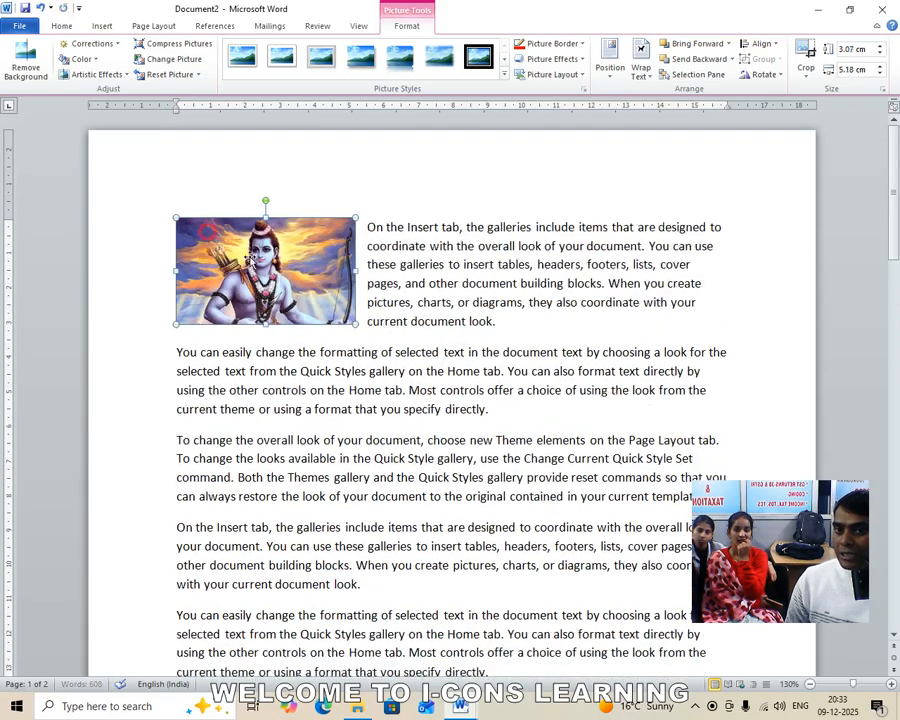
- Set the picture's text wrapping to Square and move it into the middle of the second paragraph
left_click(614, 76)
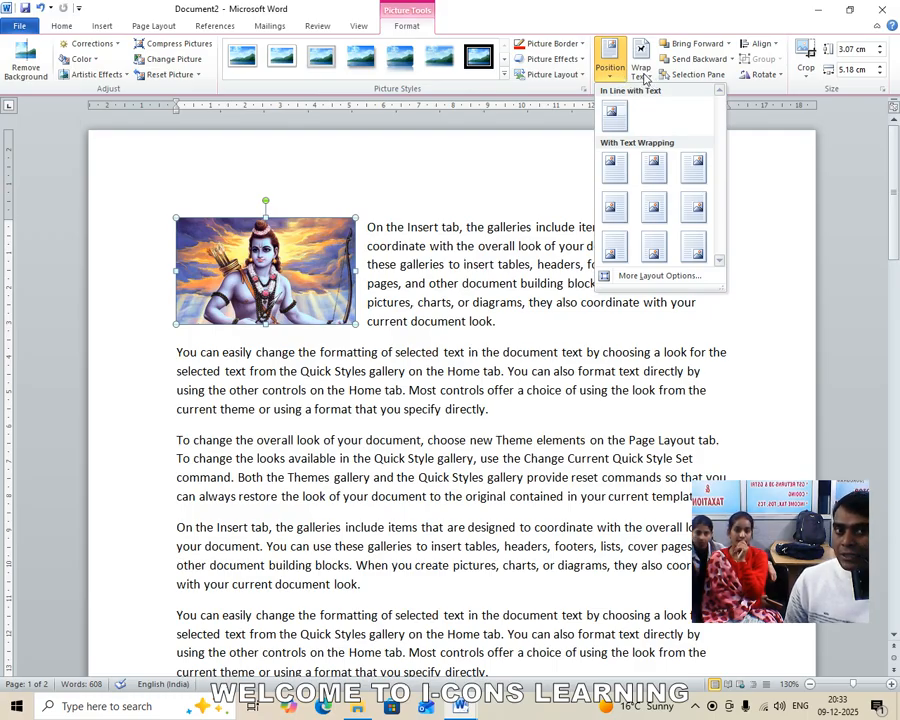
left_click(643, 72)
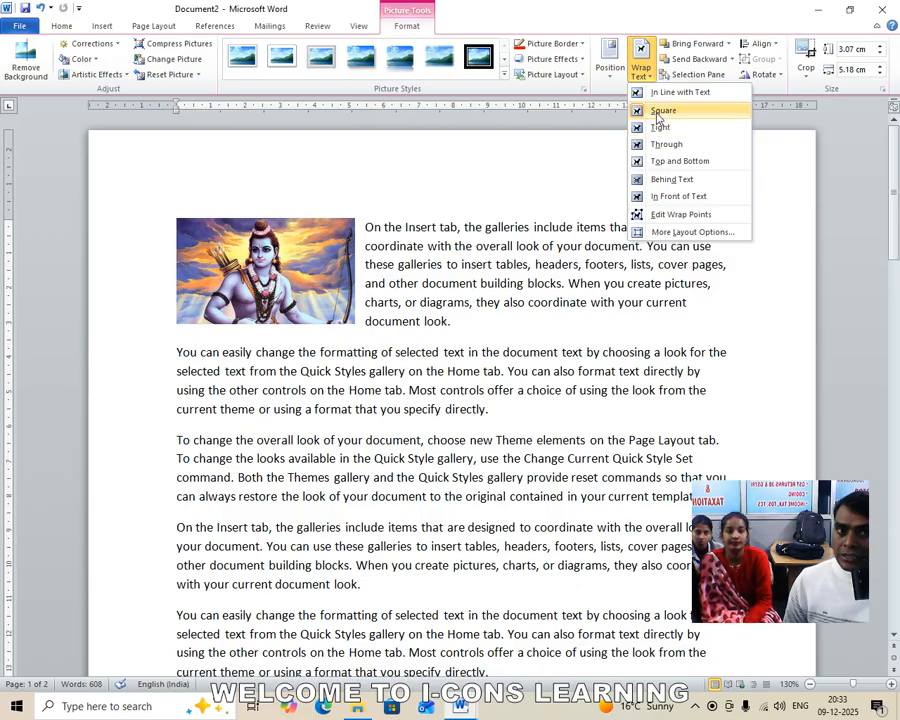
left_click(660, 110)
left_click_drag(266, 271, 383, 385)
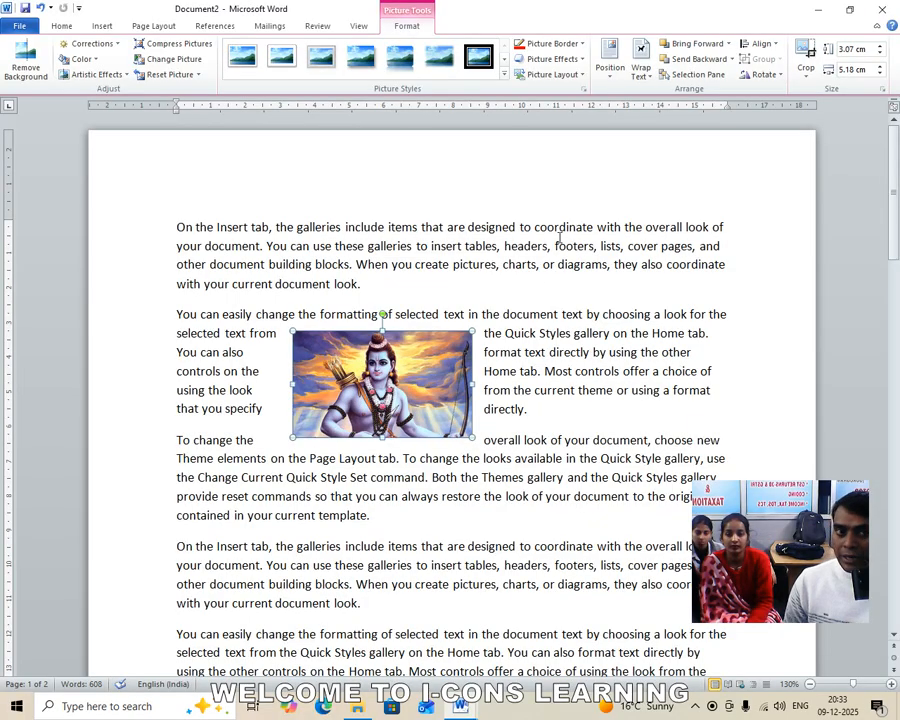
- Try Tight wrapping on the picture, switch it to Through, and move the picture slightly to the right
left_click(641, 62)
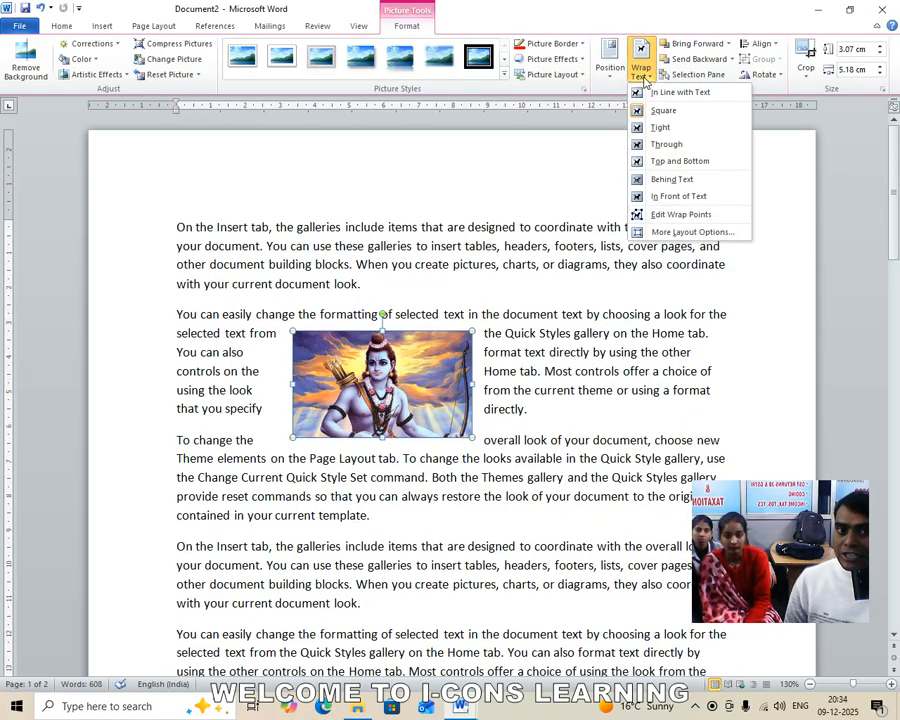
left_click(658, 128)
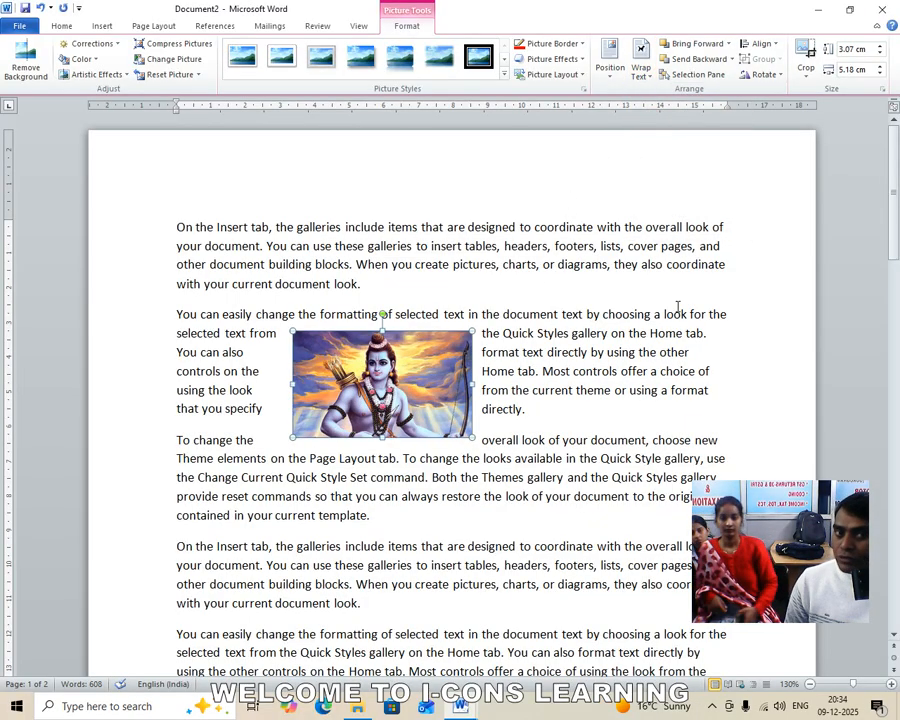
left_click(633, 78)
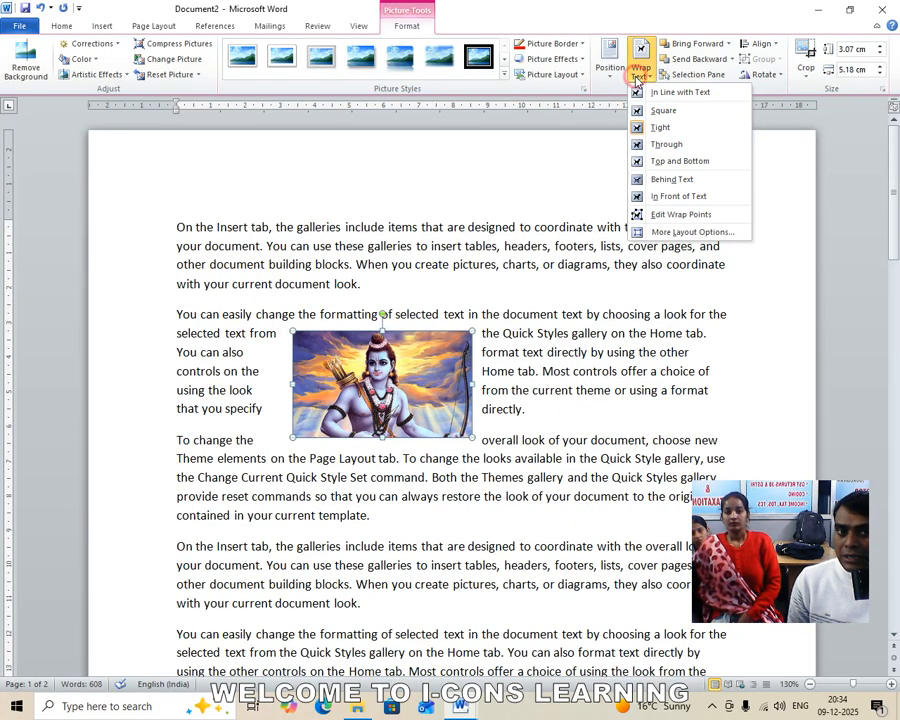
left_click(655, 143)
left_click_drag(380, 385, 410, 400)
- Edit the picture's wrap points, pulling all four corners outward to widen the text-free area around it
left_click(641, 75)
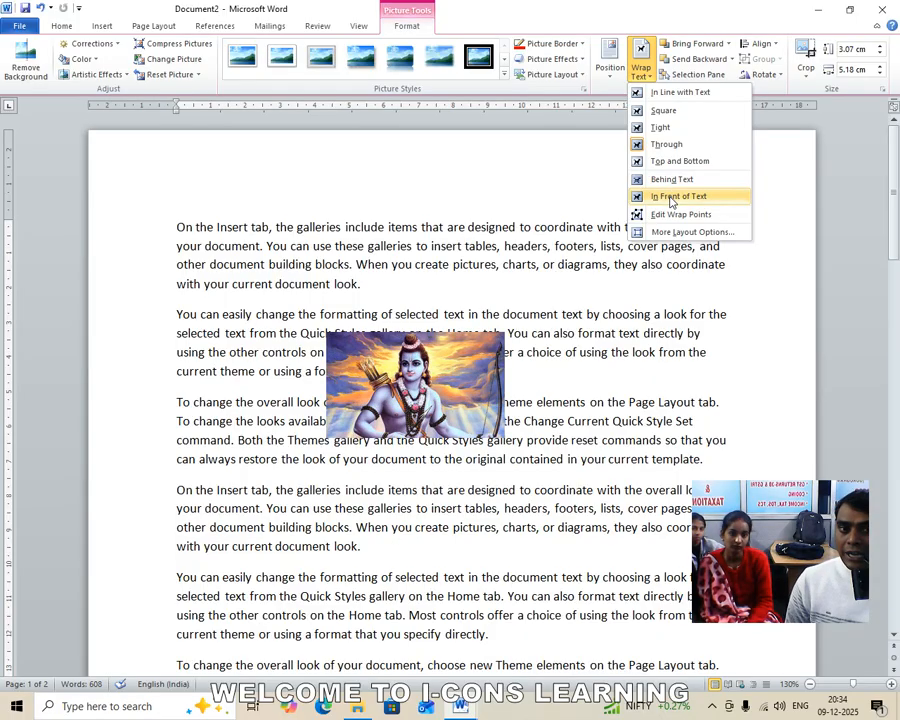
left_click(667, 214)
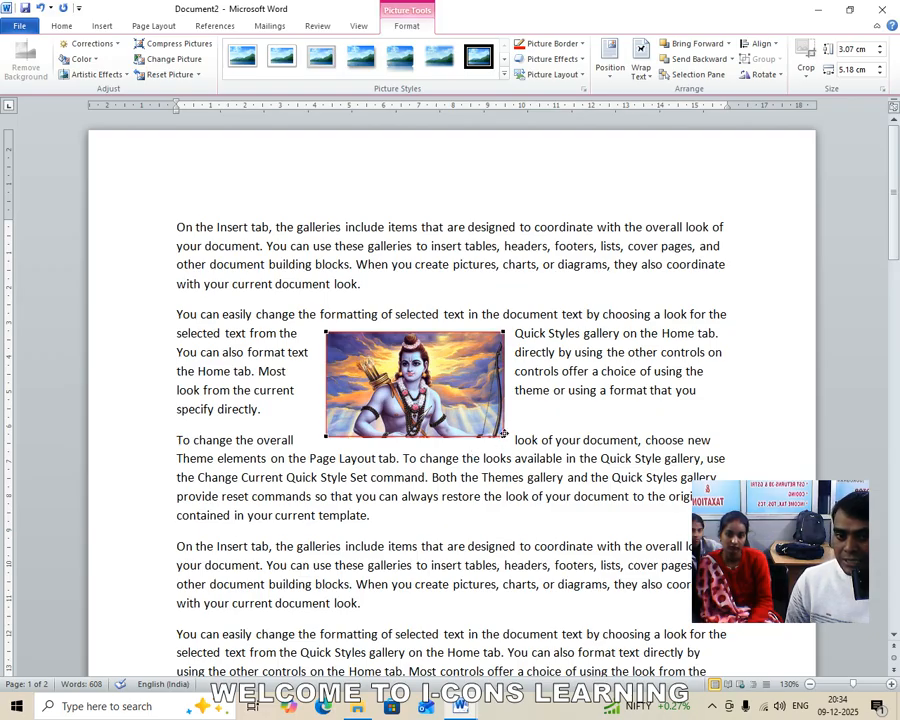
left_click_drag(503, 437, 541, 497)
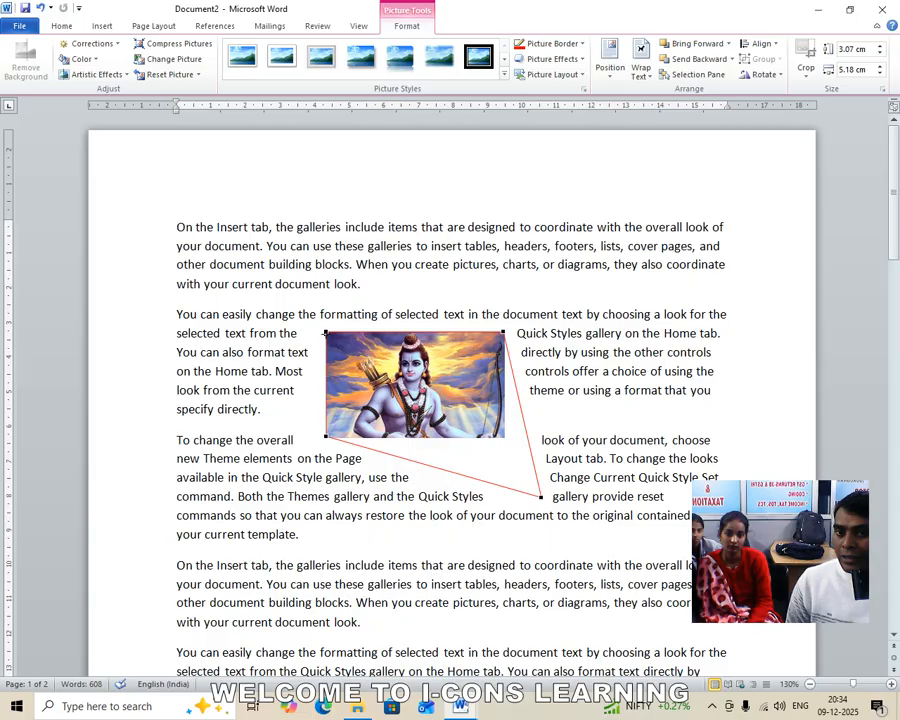
left_click_drag(324, 330, 278, 283)
left_click_drag(502, 333, 530, 301)
left_click_drag(323, 435, 283, 494)
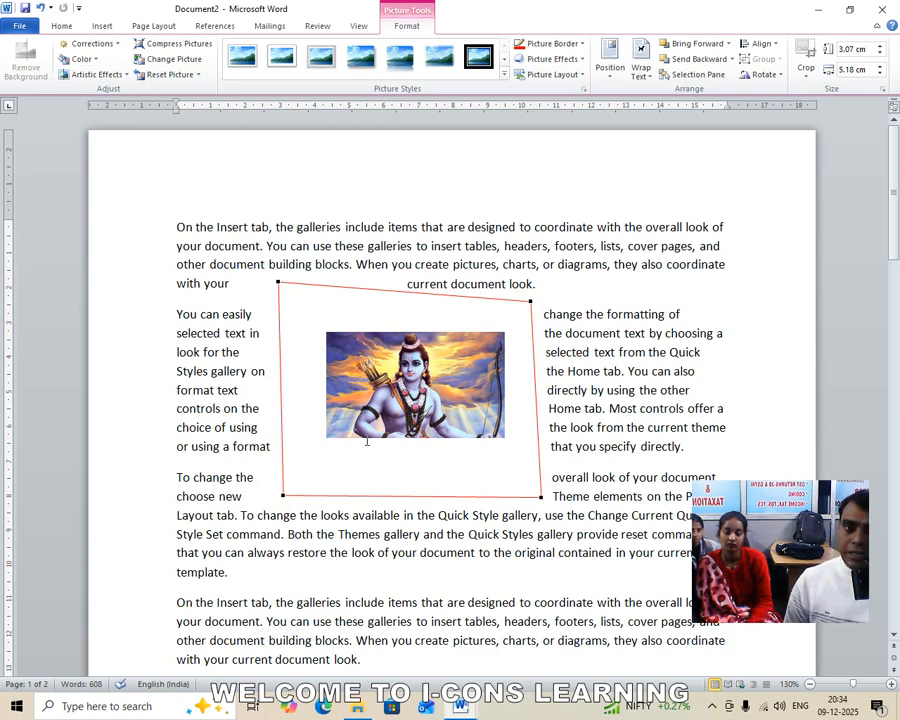
- Set the picture's wrapping style to Square in the advanced layout options and apply it
left_click(641, 72)
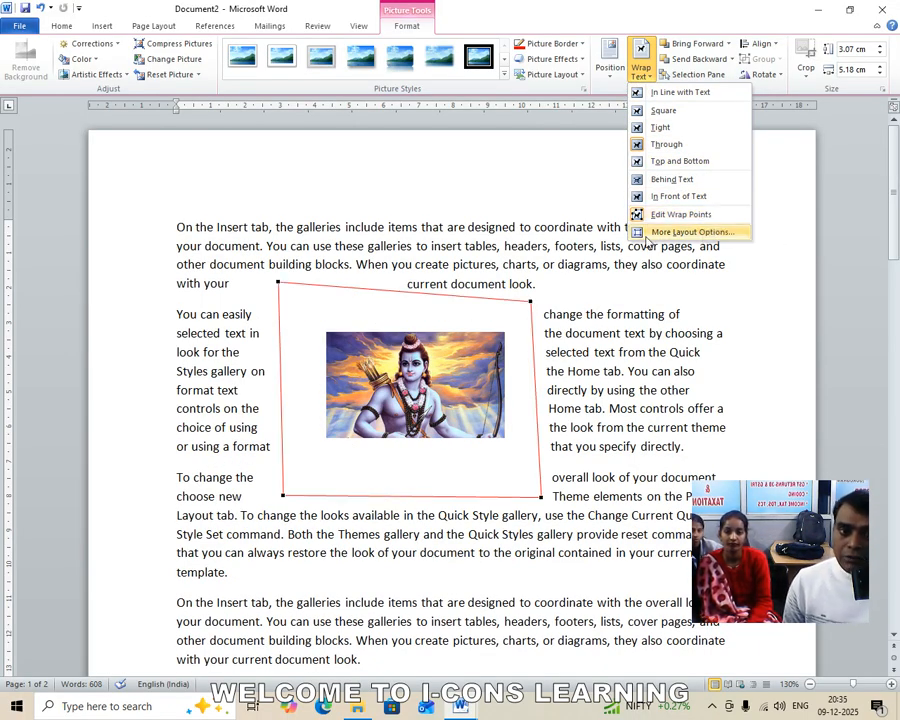
left_click(650, 234)
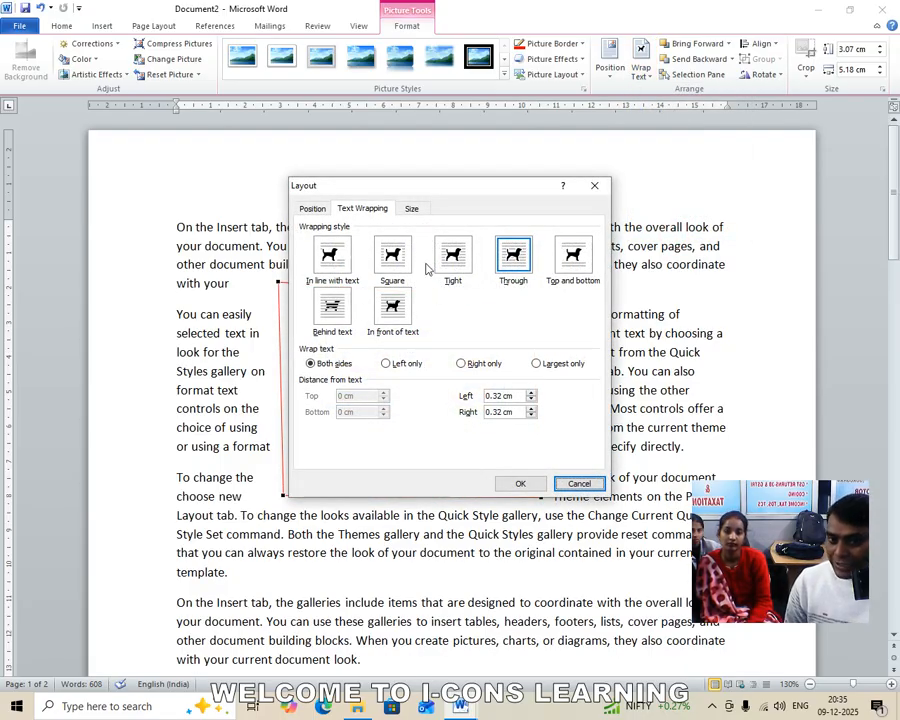
left_click(464, 256)
left_click(388, 248)
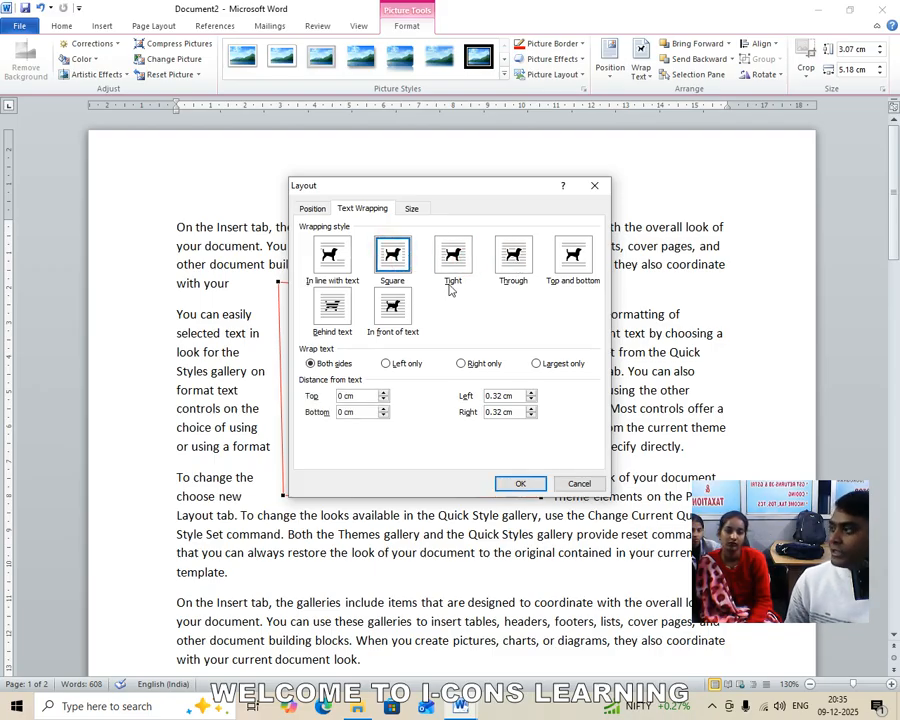
left_click(520, 483)
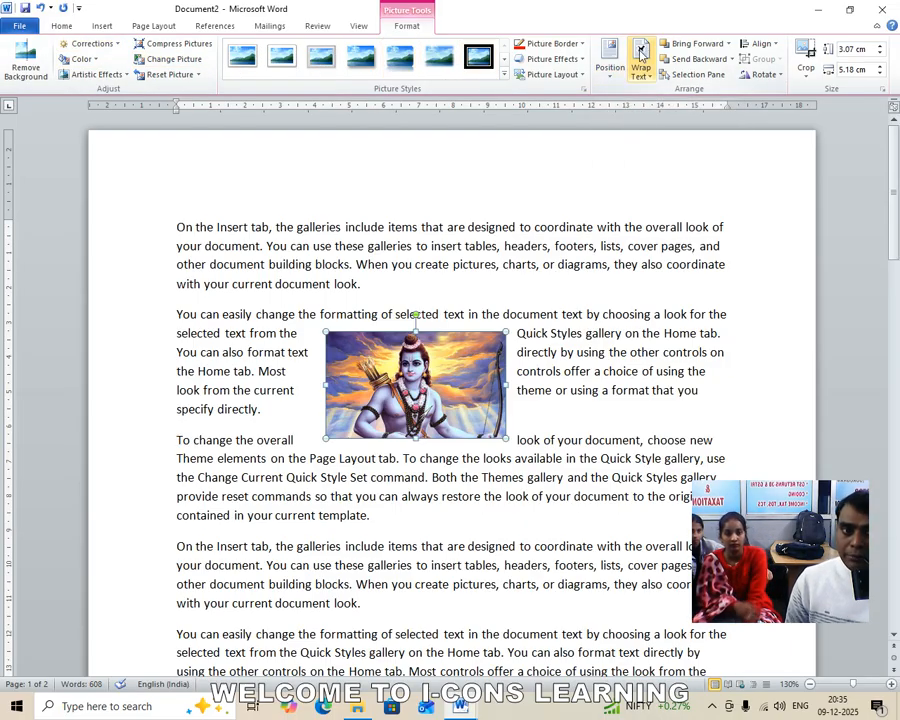
- Move the picture up and slightly left within the second paragraph and set its height to 4 cm
left_click_drag(377, 390, 413, 375)
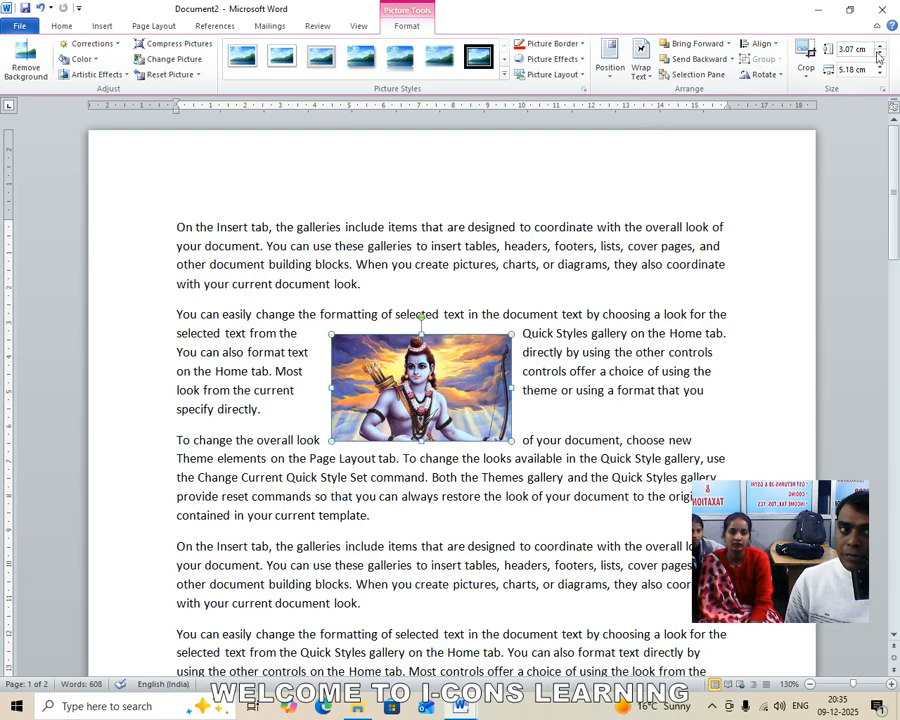
left_click_drag(465, 381, 405, 378)
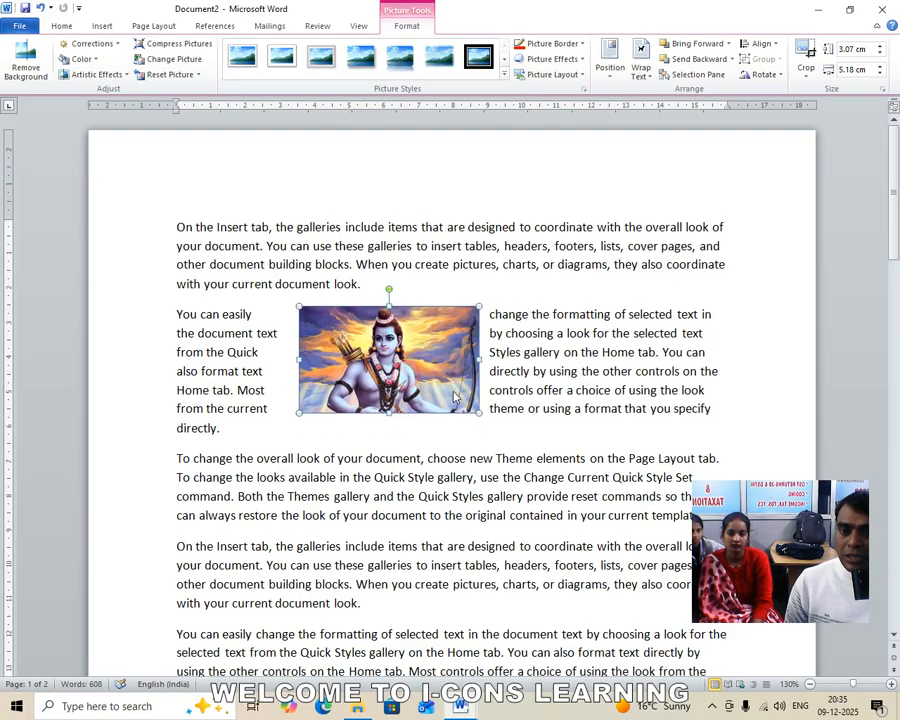
left_click(873, 49)
type("4")
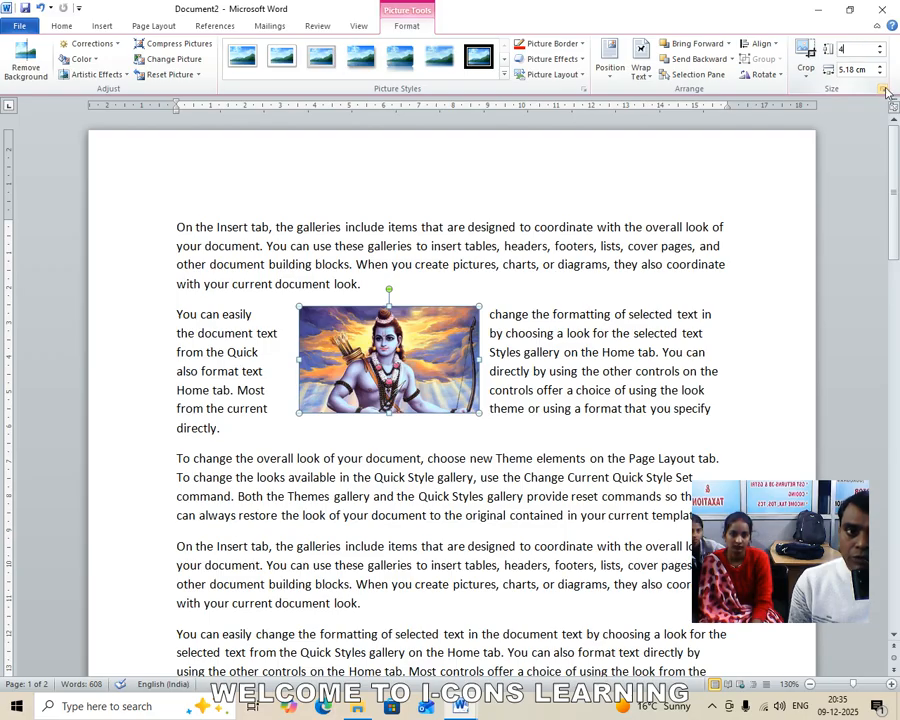
key("Return")
- Set the picture's width to 4 cm
left_click_drag(826, 67, 870, 66)
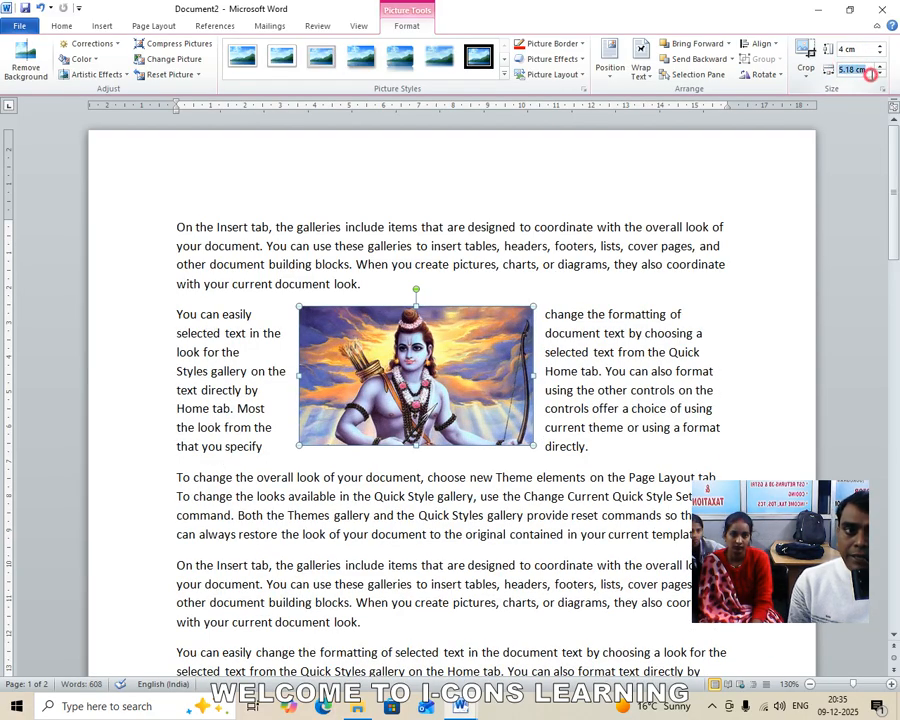
type("4")
key("Return")
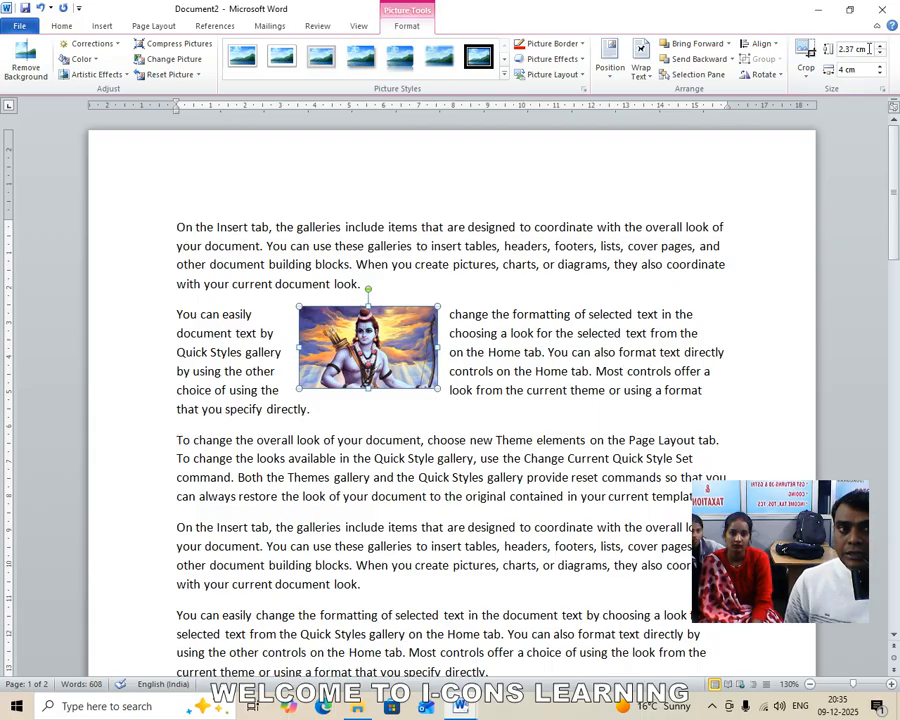
- Set the picture's height to 4 cm, then resize it freehand to about 5.55 cm high and 9.36 cm wide
left_click(873, 50)
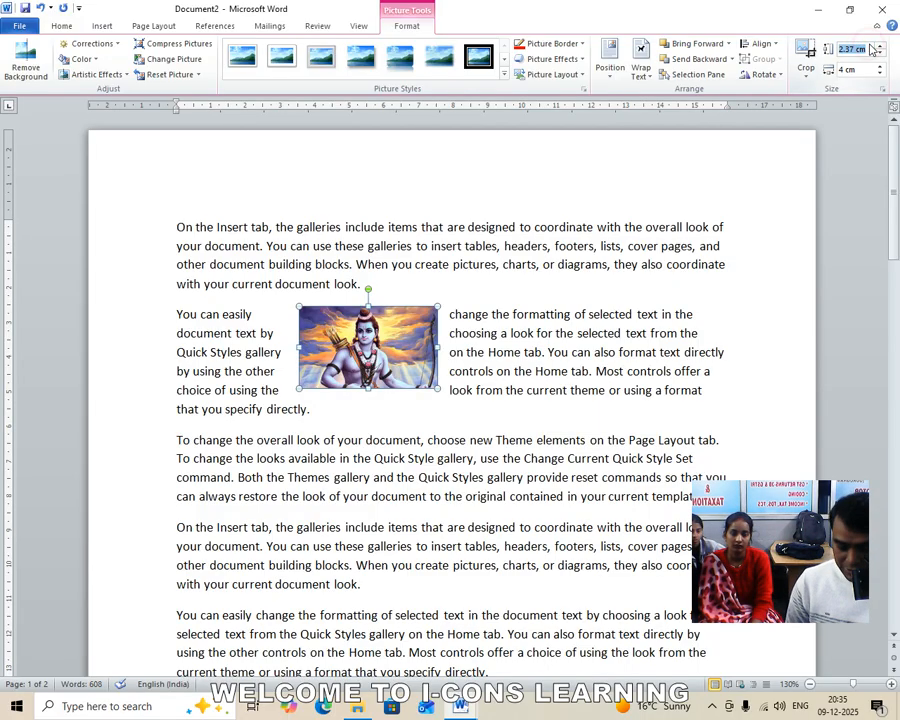
type("4")
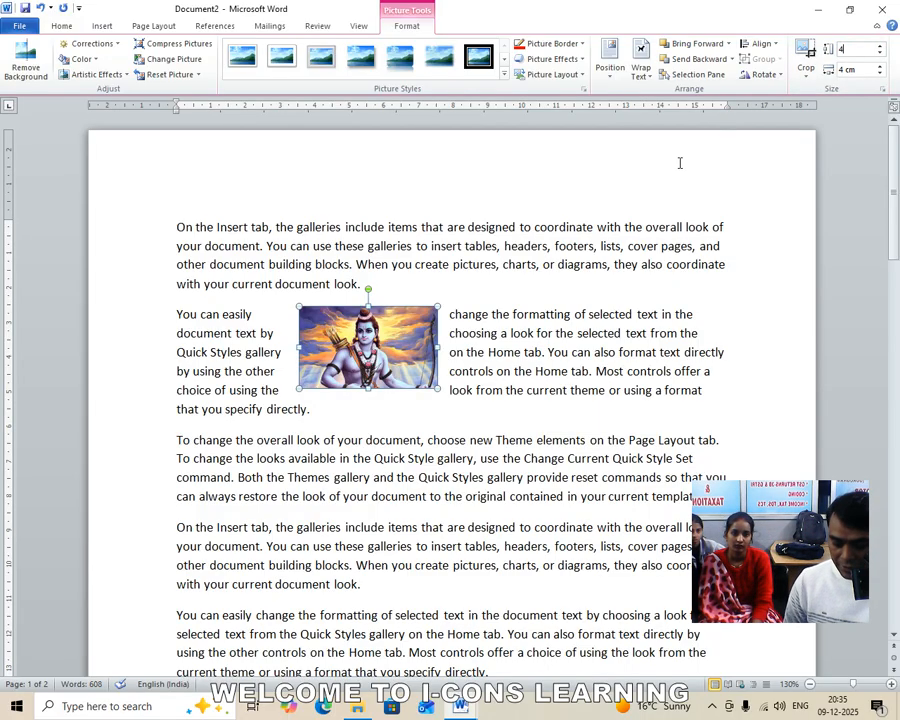
key("Return")
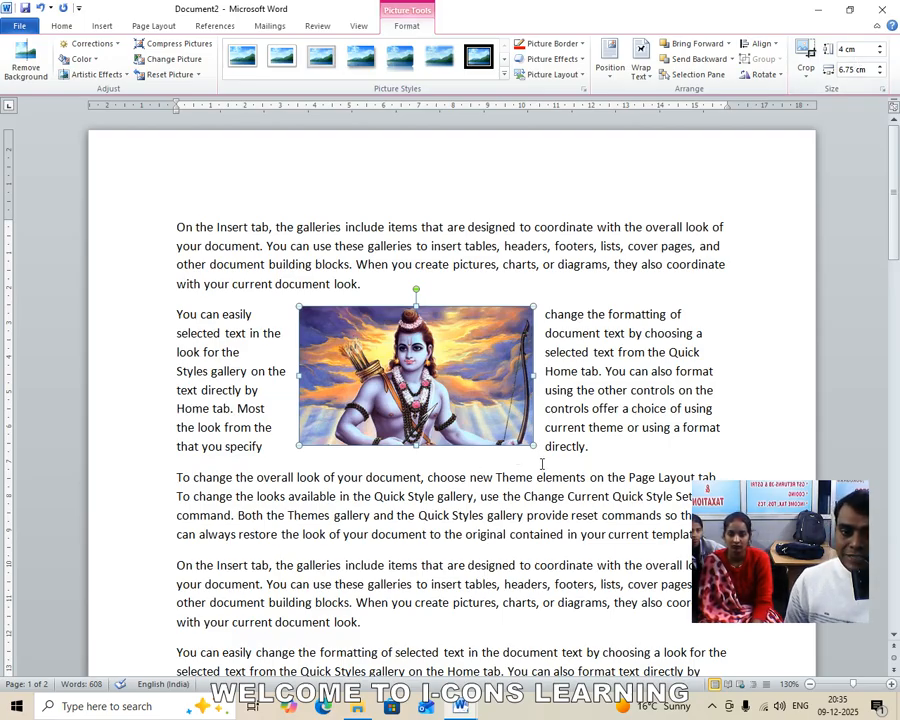
left_click_drag(534, 446, 490, 419)
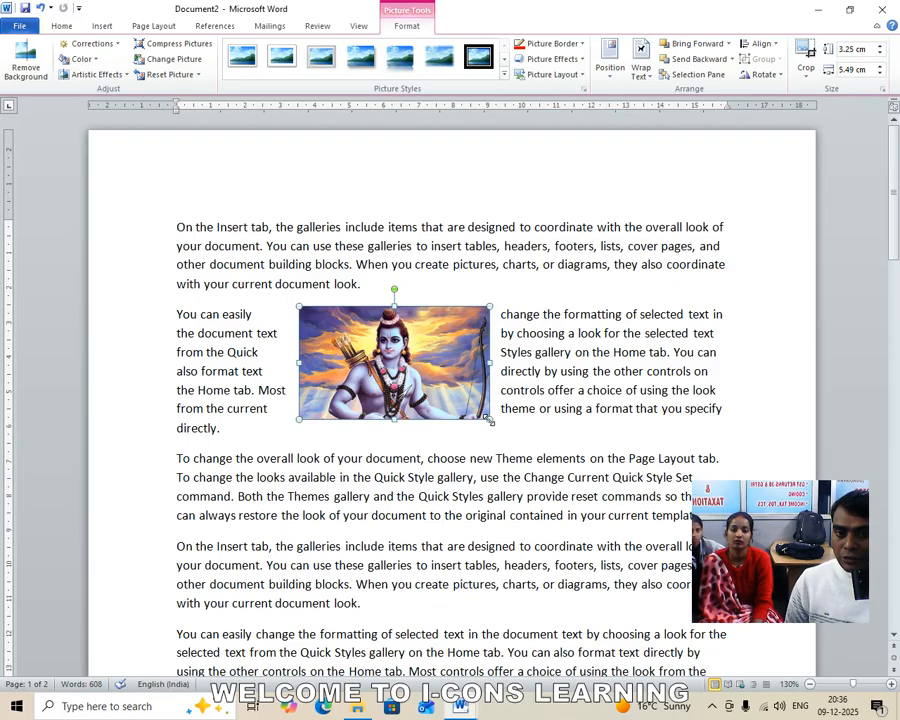
left_click_drag(490, 421, 622, 497)
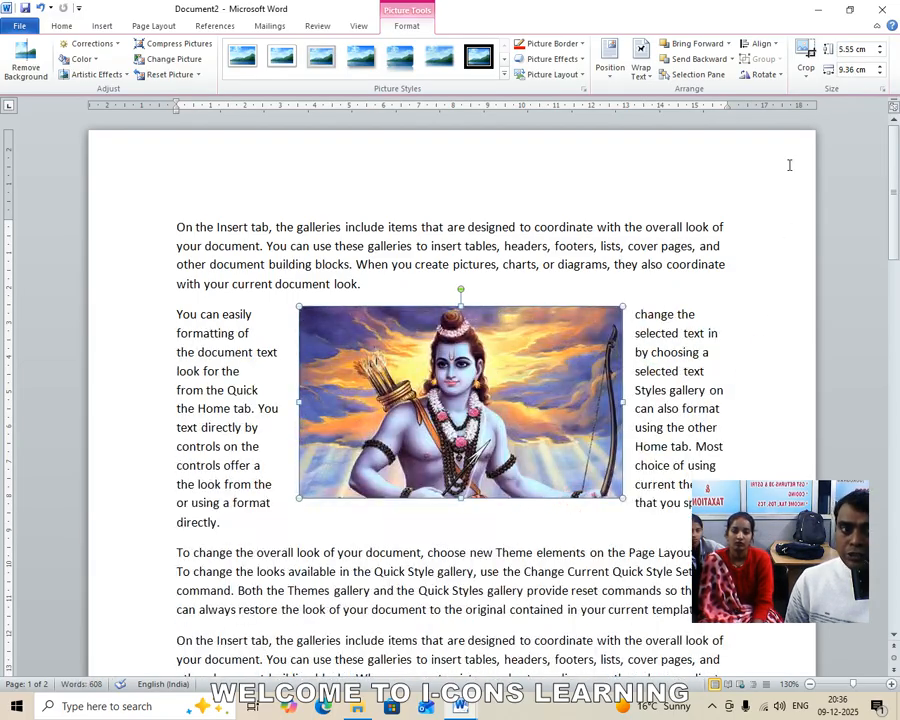
- Crop the picture from its right edge past the bow and slightly from its left edge, and apply the crop
left_click(807, 85)
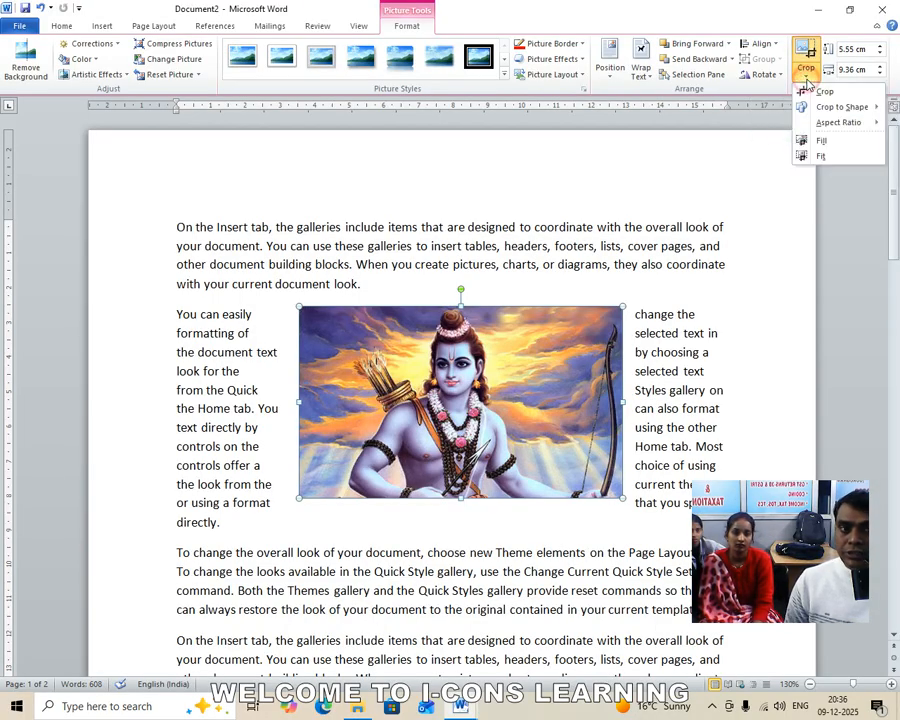
left_click(822, 90)
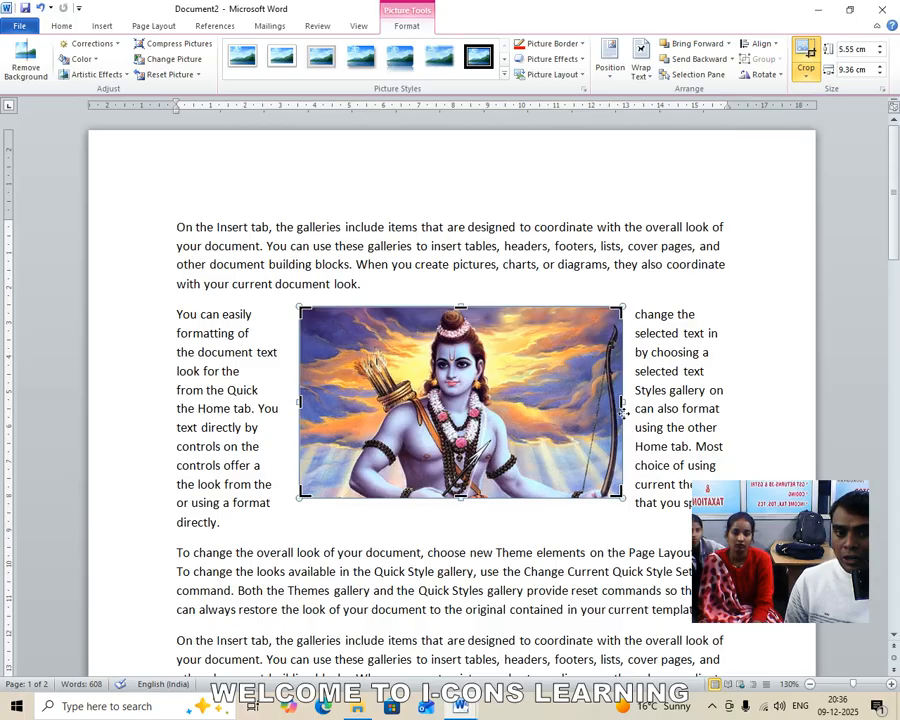
left_click_drag(621, 401, 529, 401)
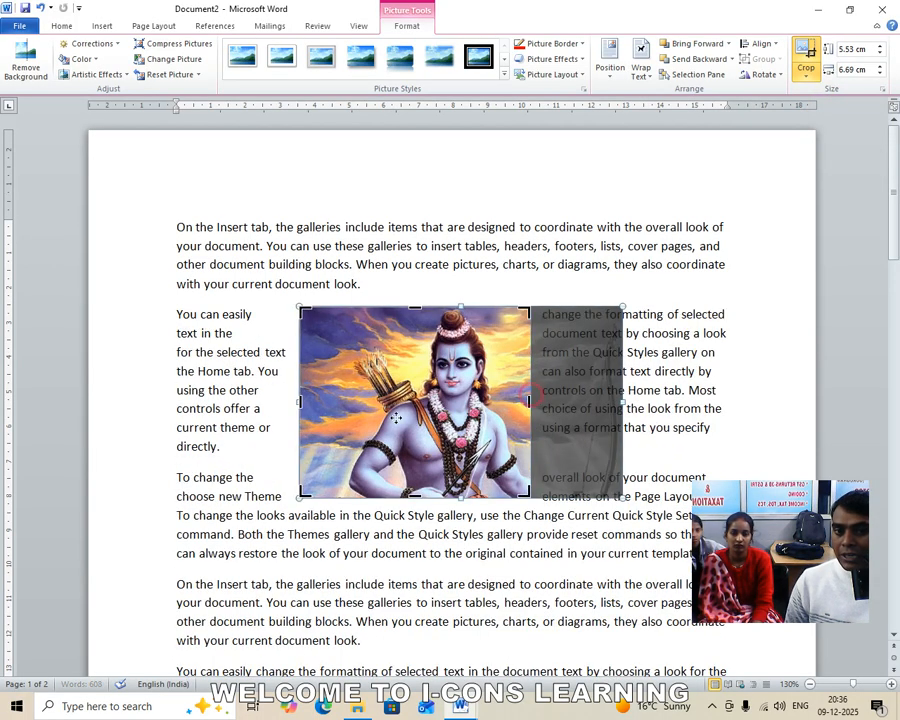
left_click_drag(297, 400, 337, 401)
left_click(437, 560)
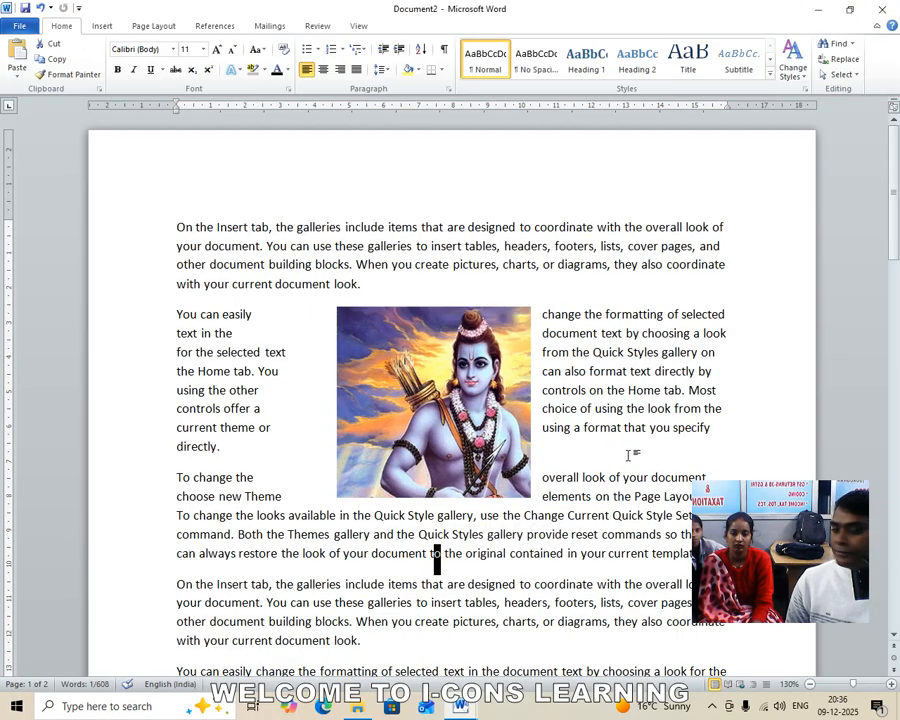
- Undo both crops on the picture
left_click(397, 417)
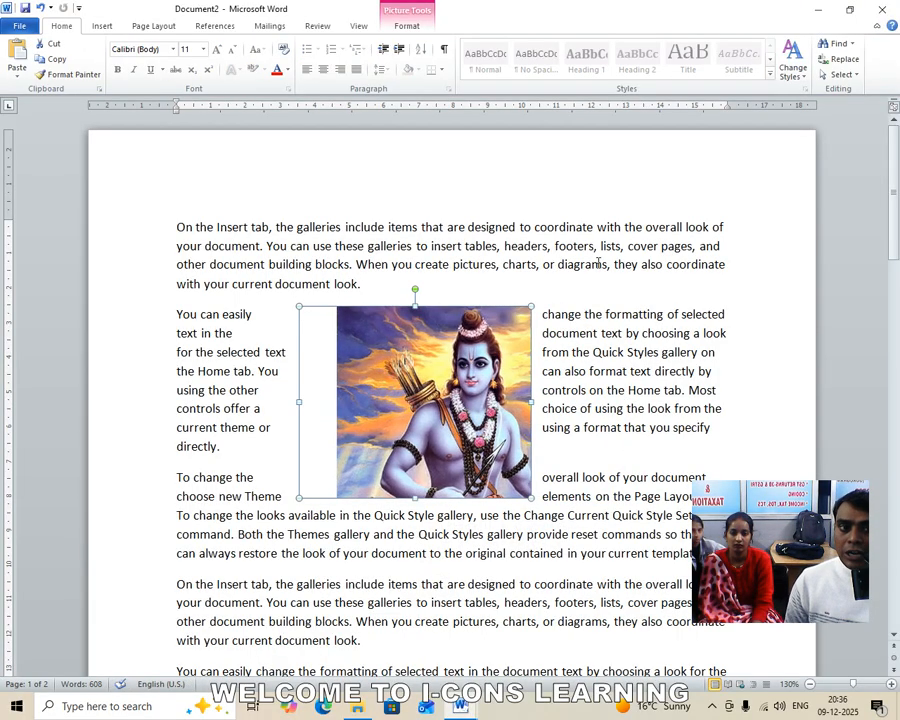
key("ctrl+z")
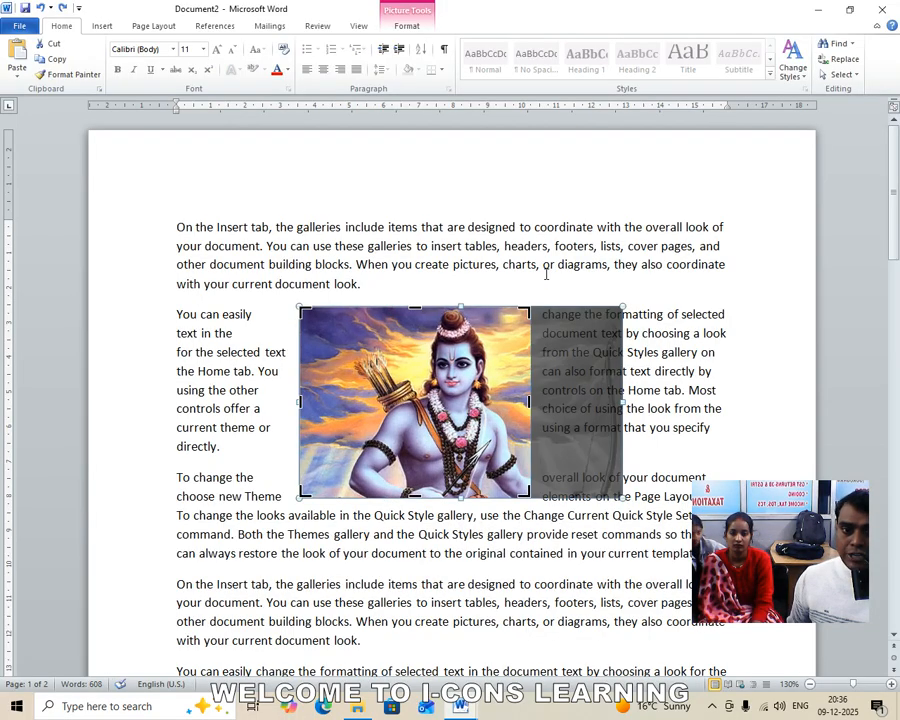
key("ctrl+z")
left_click_drag(414, 548, 222, 528)
- Rotate the selected picture by 30° through the advanced rotation options
left_click(400, 380)
left_click(407, 26)
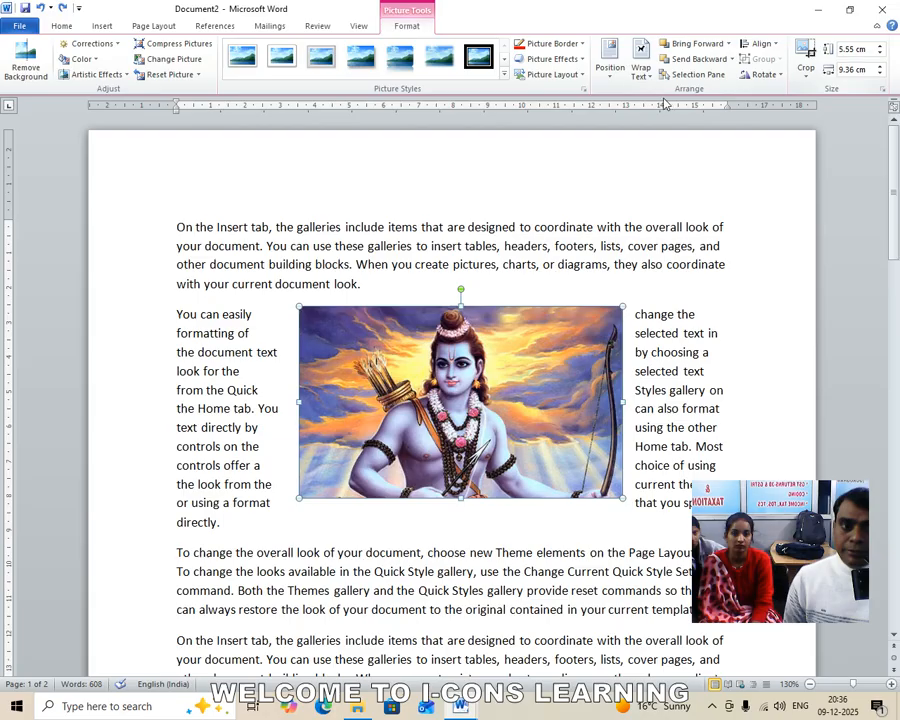
left_click(764, 74)
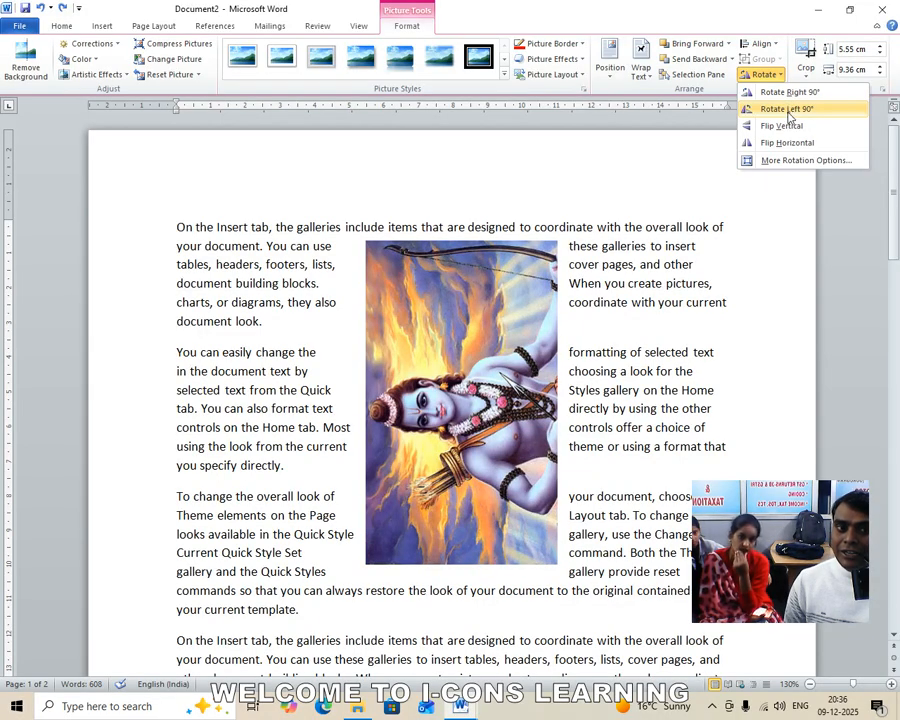
left_click(801, 160)
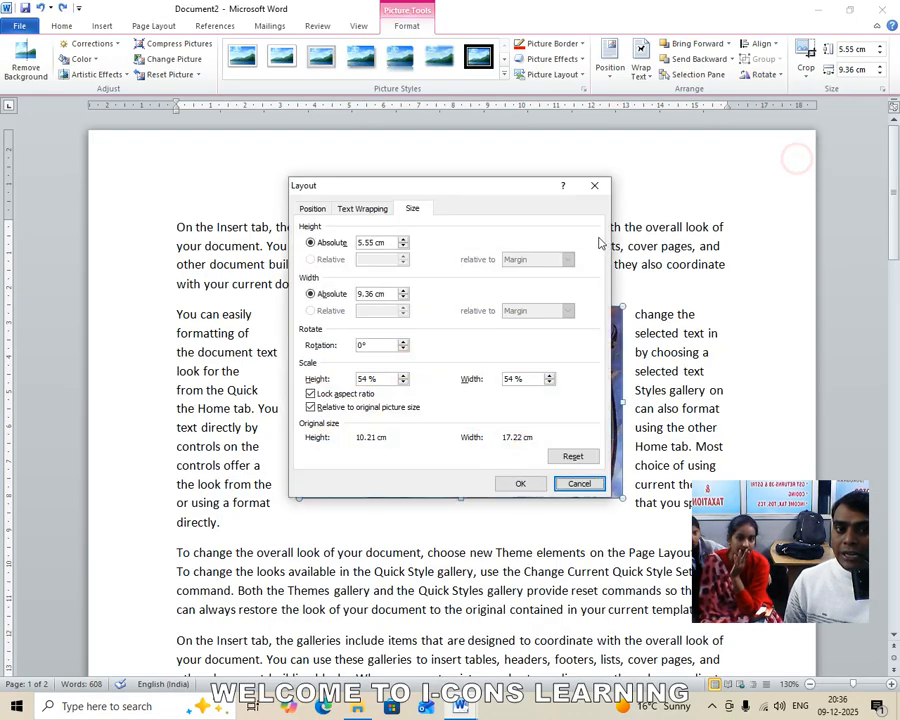
left_click_drag(389, 346, 324, 344)
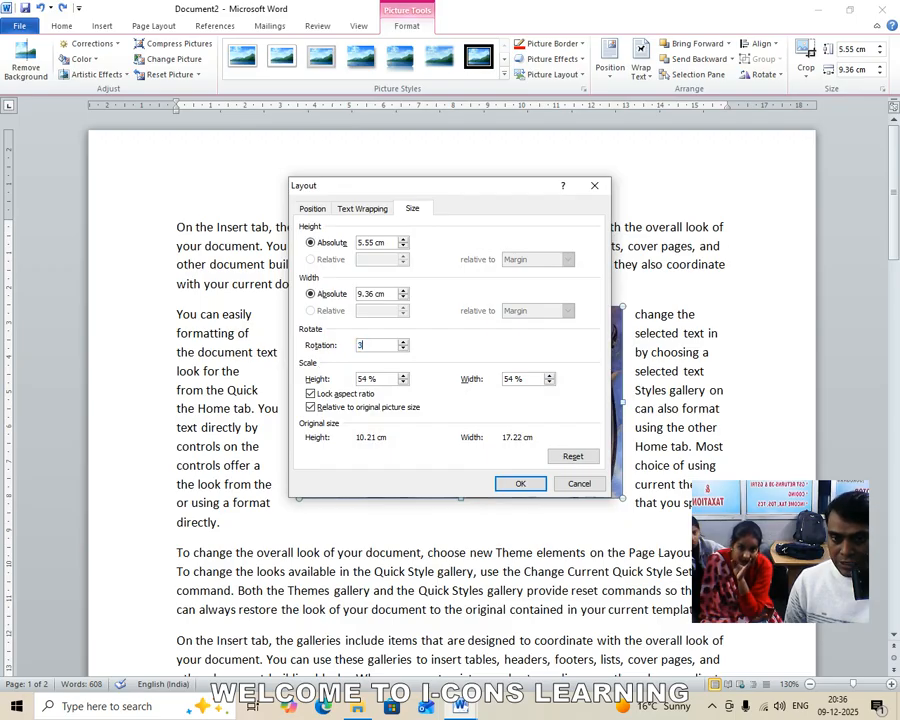
type("30")
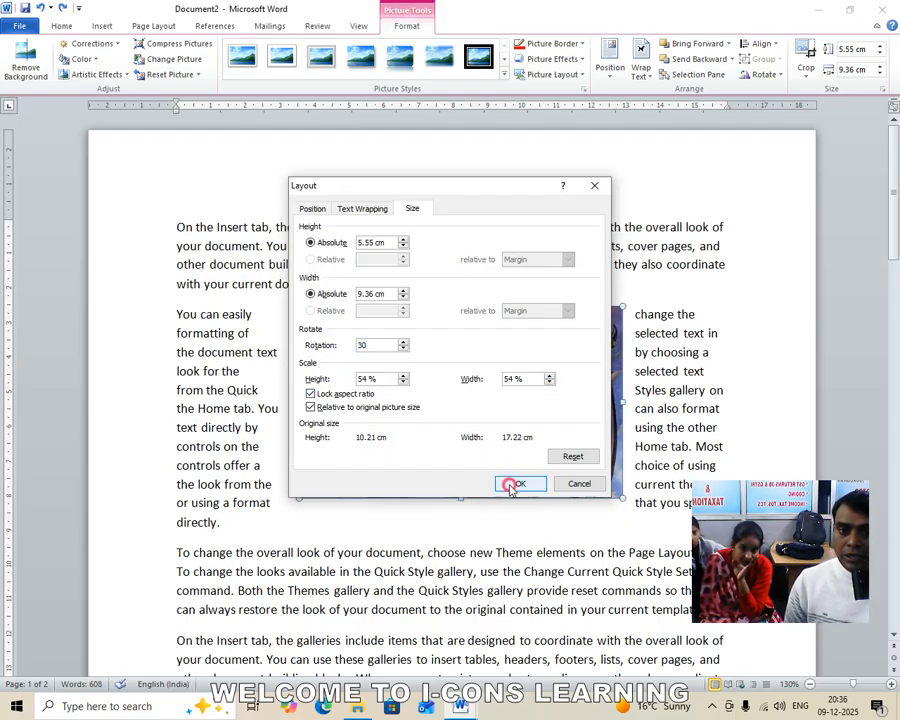
left_click(517, 484)
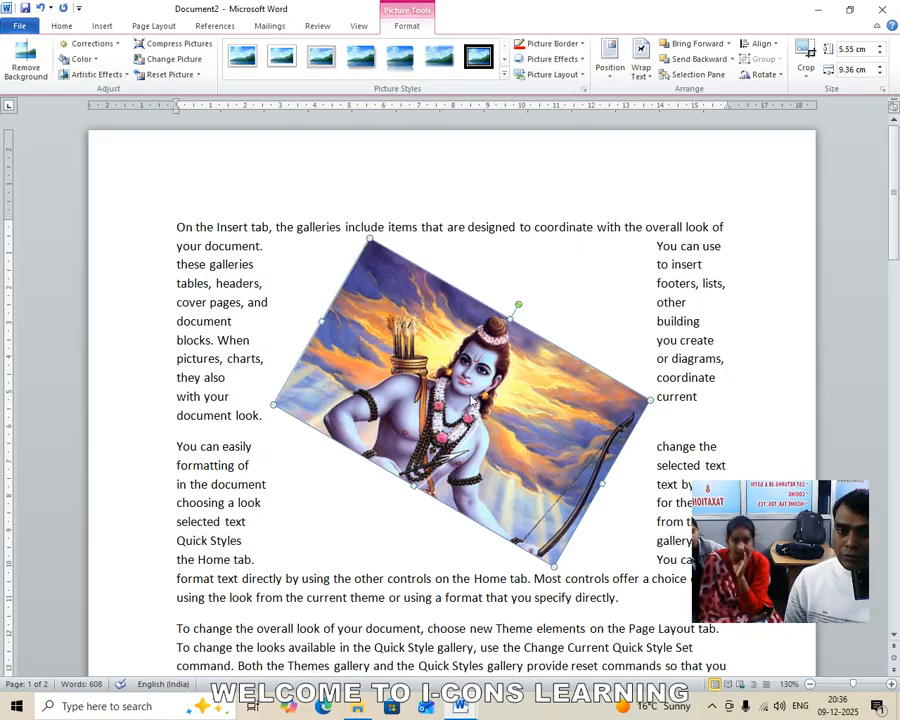
- Delete the rotated picture and clear the remaining text from the document
key("Delete")
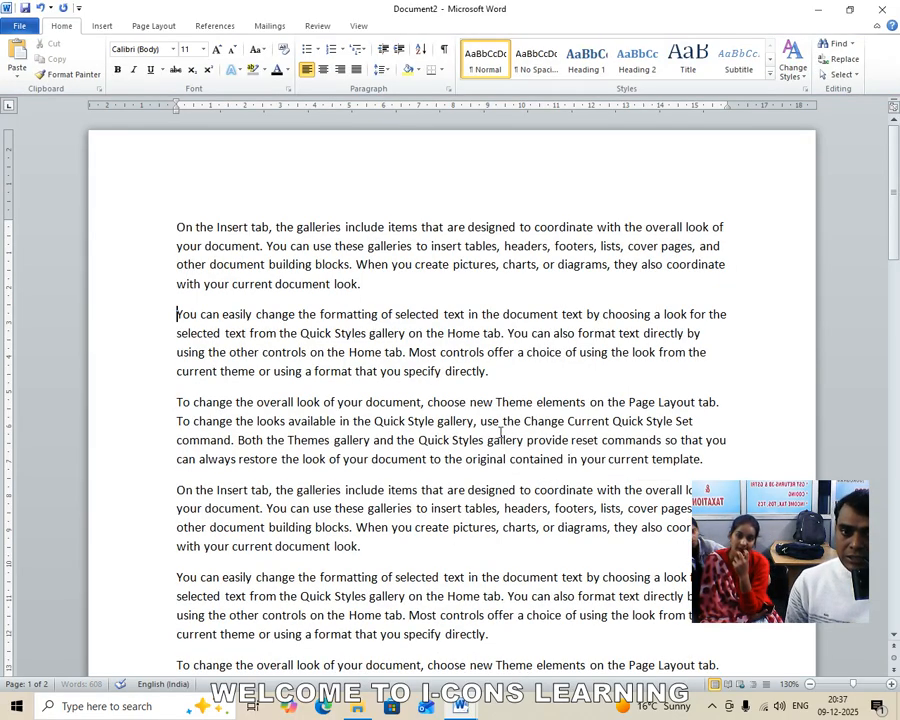
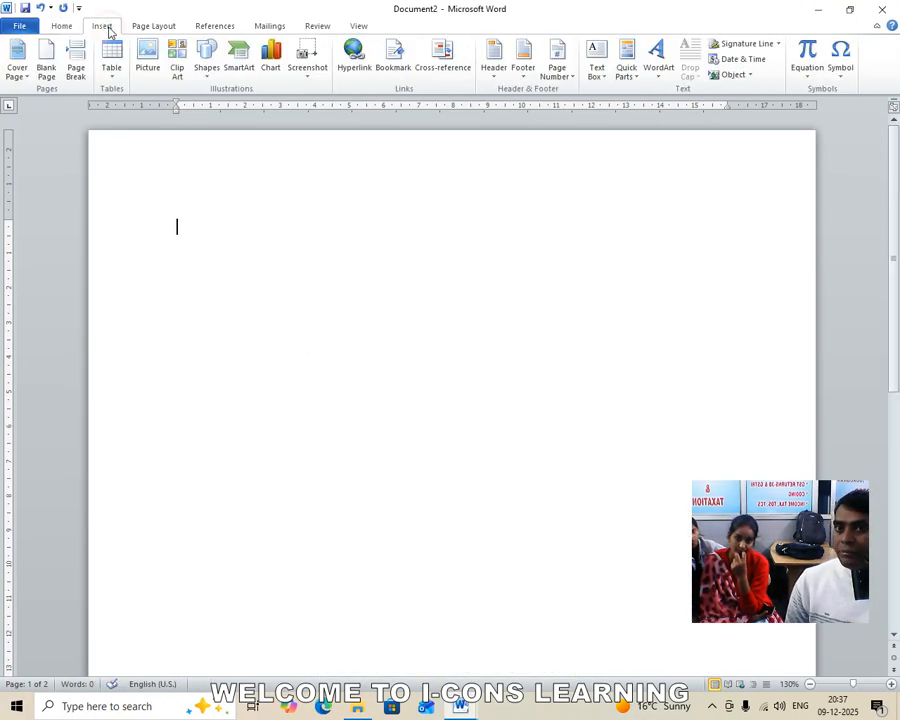
- Insert the picture "rama" from the Pictures folder and shrink it to about 3.9 cm high and 6.58 cm wide
left_click(147, 65)
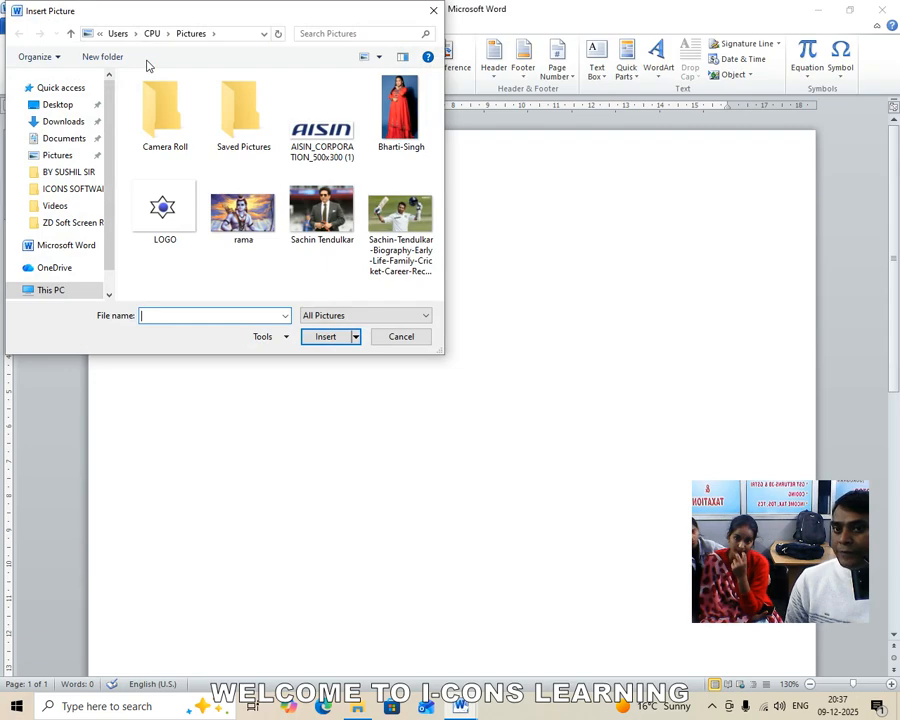
left_click(245, 218)
left_click(333, 336)
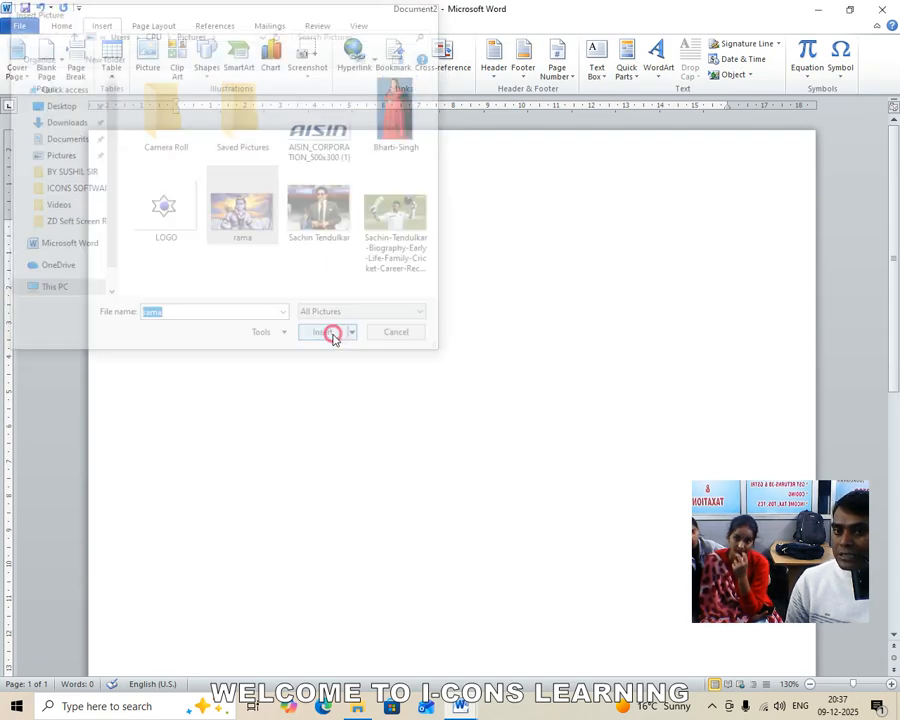
left_click_drag(728, 545, 405, 352)
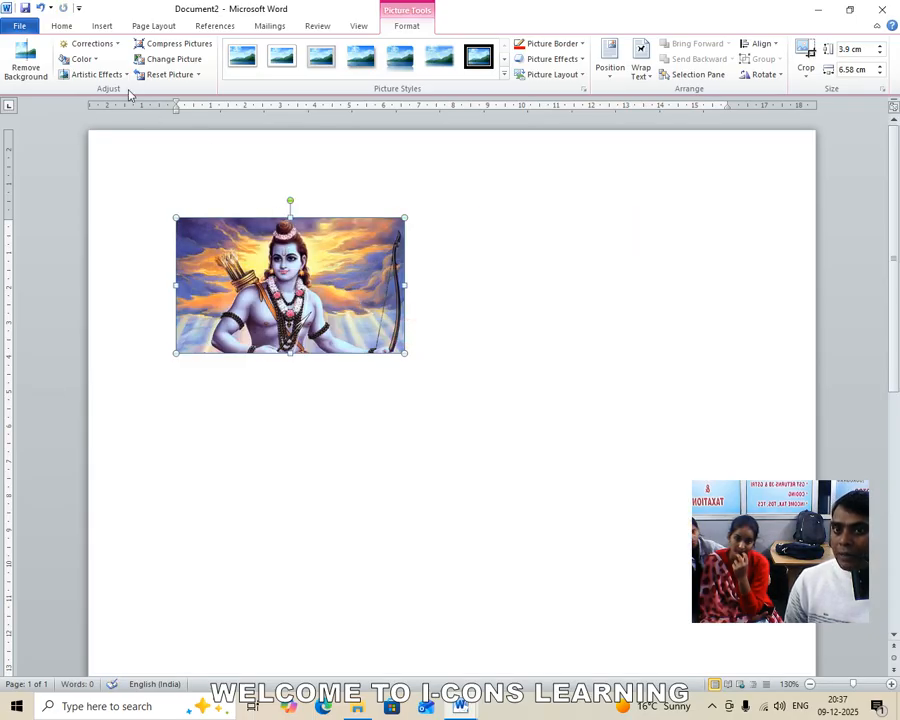
- Insert the picture "Bharti-Singh" from the Pictures folder in place of the selected picture
left_click(102, 26)
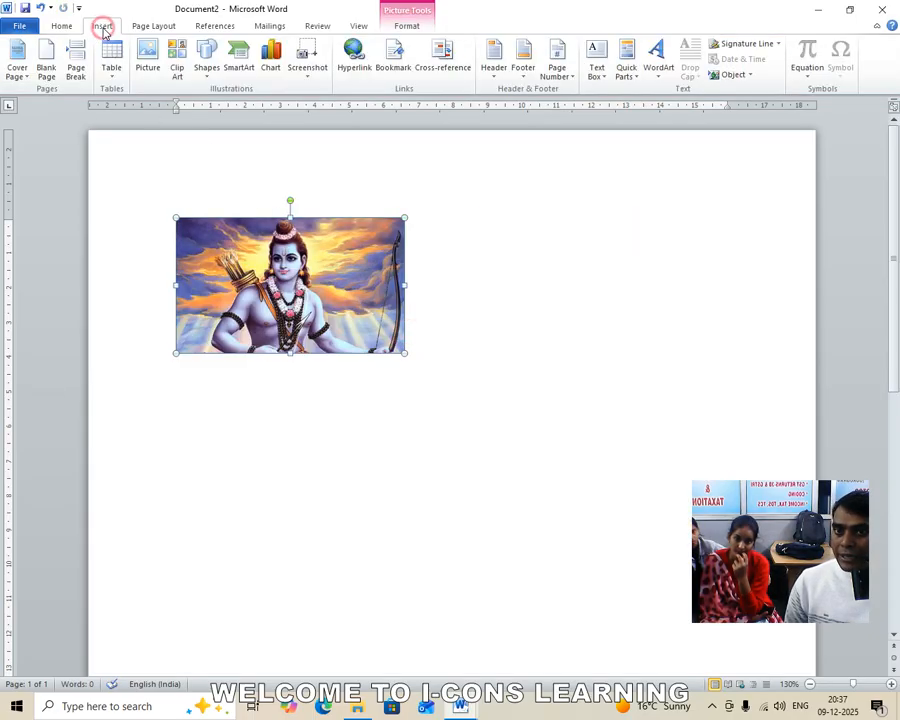
left_click(147, 60)
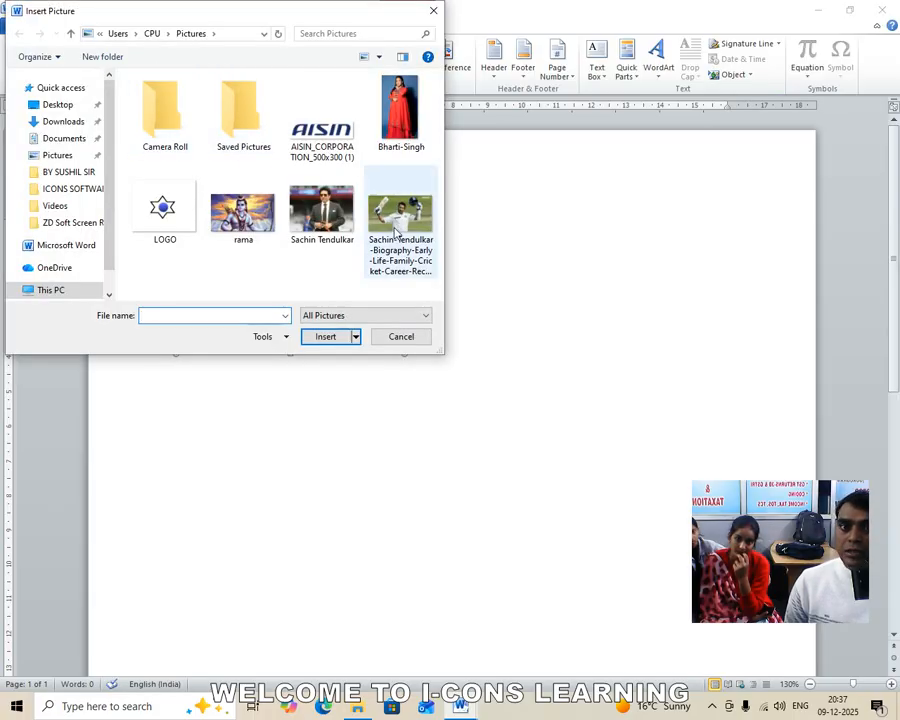
left_click(400, 110)
left_click(326, 337)
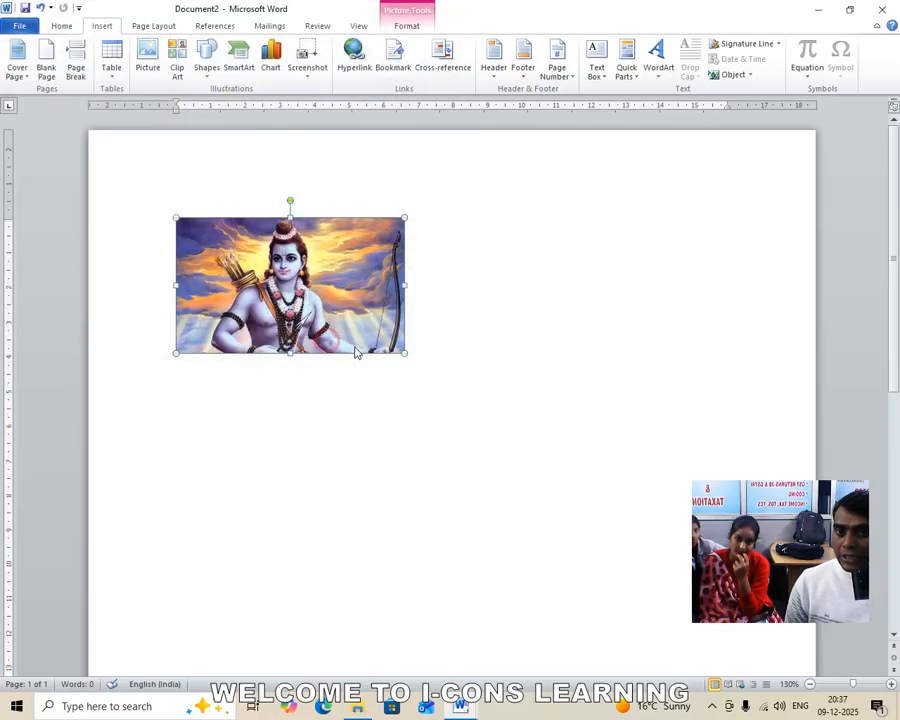
- Shrink the new picture to about 4.5 cm high and stretch its width to about 7.07 cm
left_click_drag(208, 237, 372, 525)
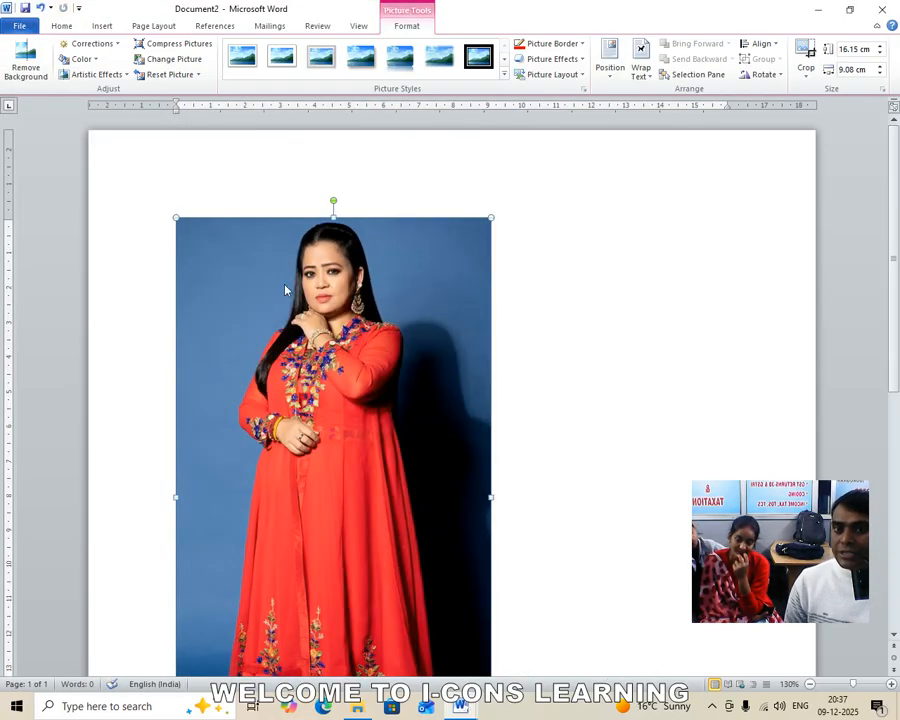
left_click_drag(490, 214, 264, 373)
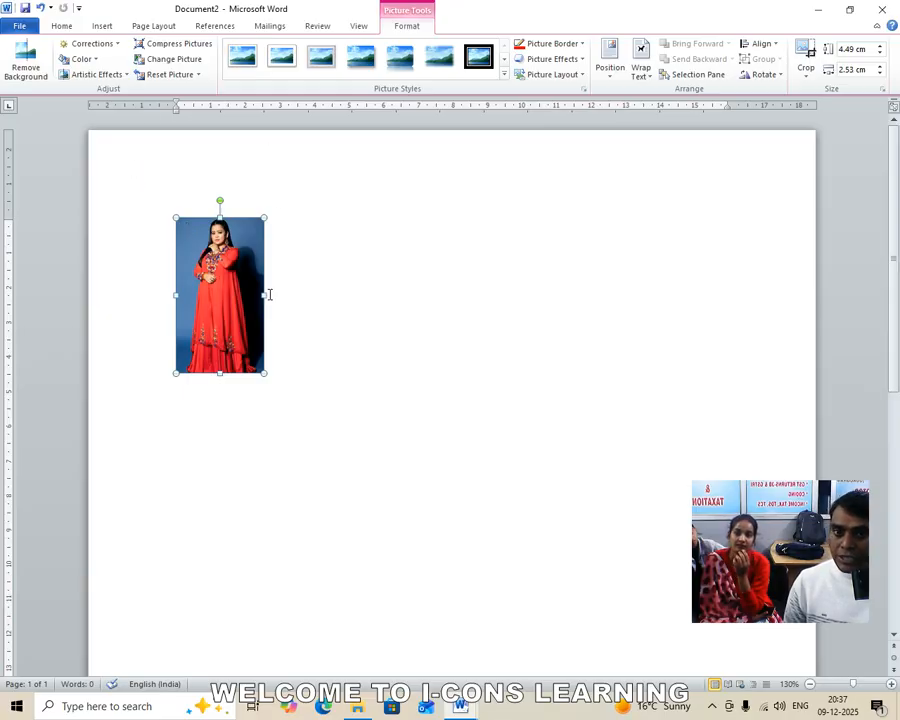
left_click_drag(267, 294, 421, 318)
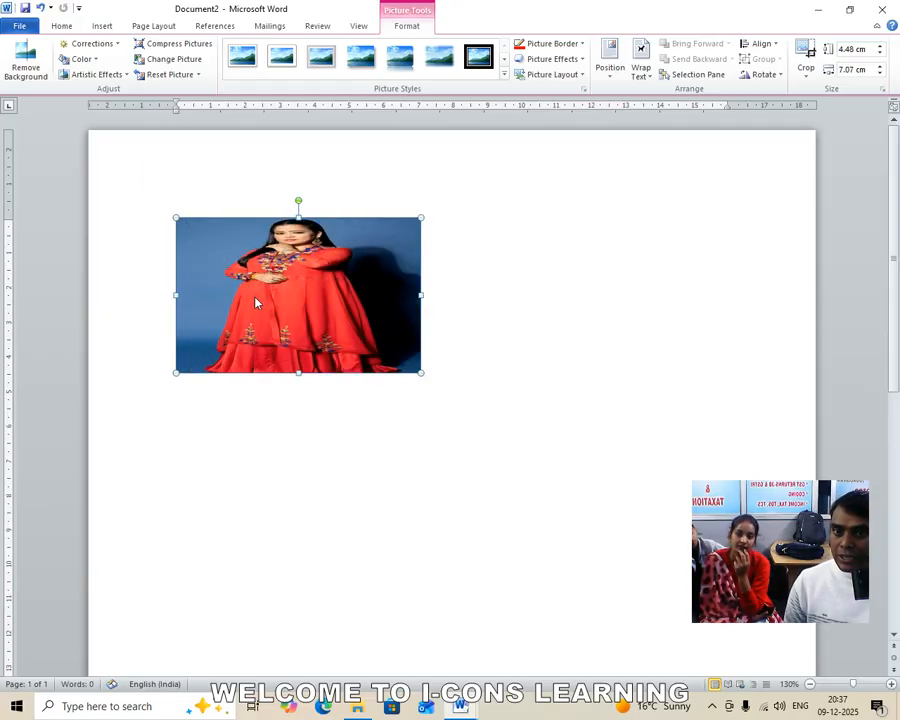
- Set the picture's text wrapping to Square and move it down and to the right, near the middle of the page
left_click(640, 62)
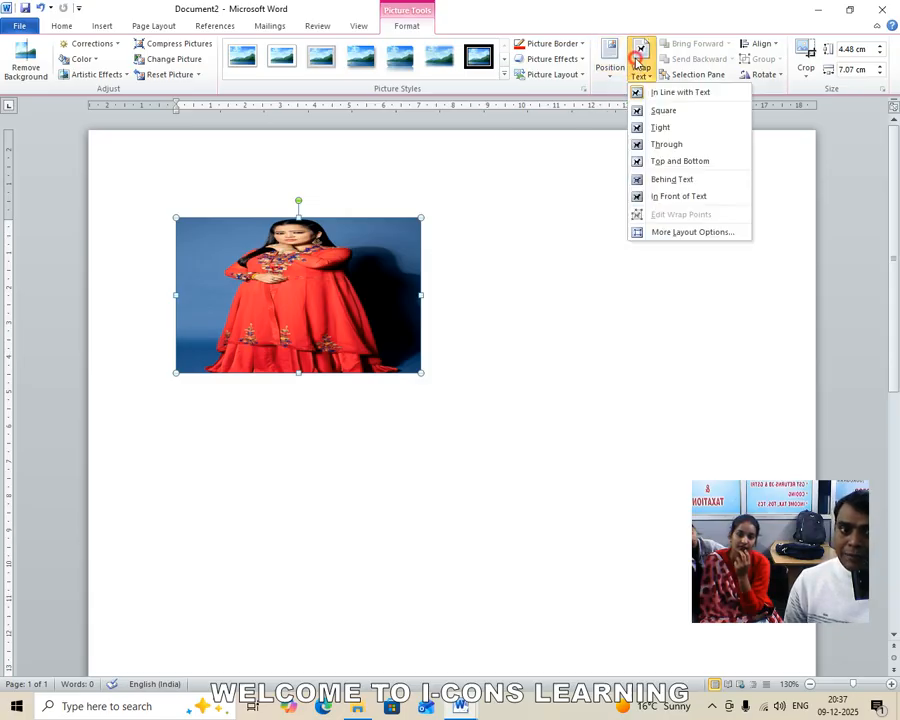
left_click(648, 110)
left_click_drag(305, 311, 534, 472)
- Insert the picture "rama" from the Pictures folder at the start of the page
left_click(100, 26)
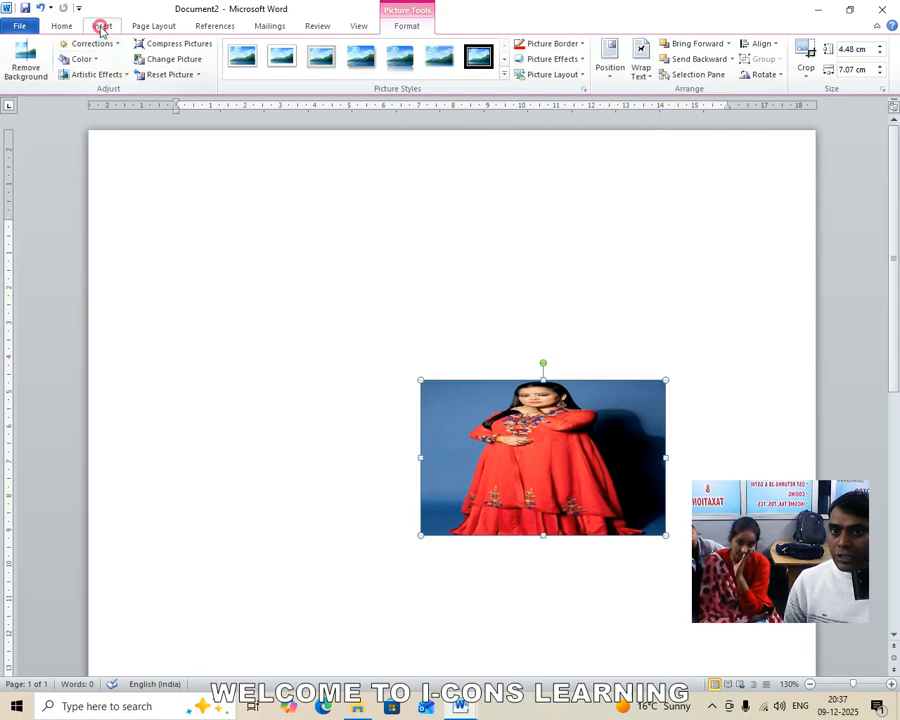
left_click(174, 215)
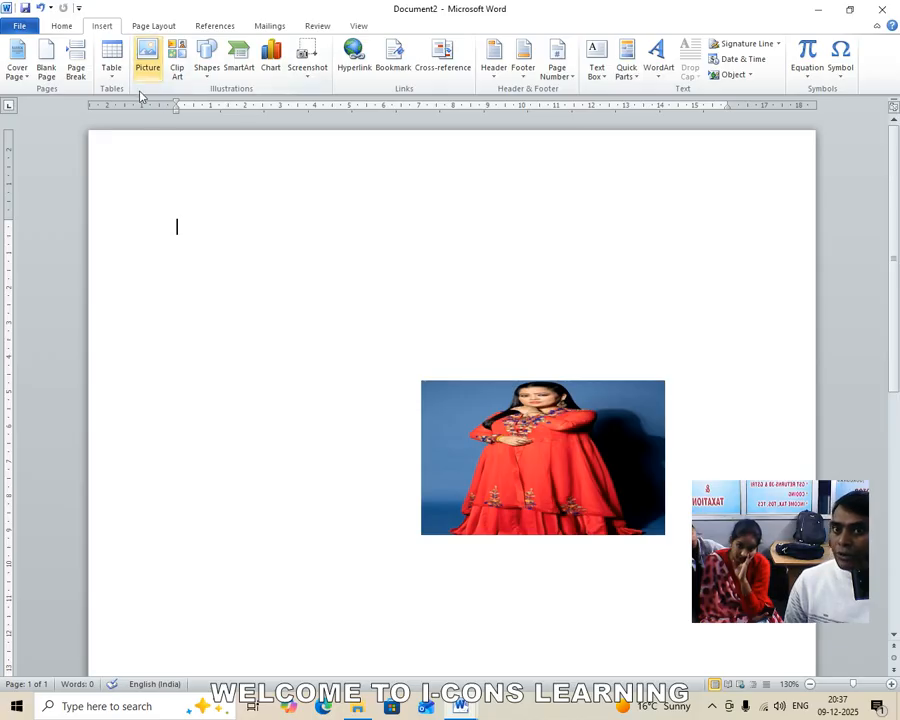
left_click(151, 64)
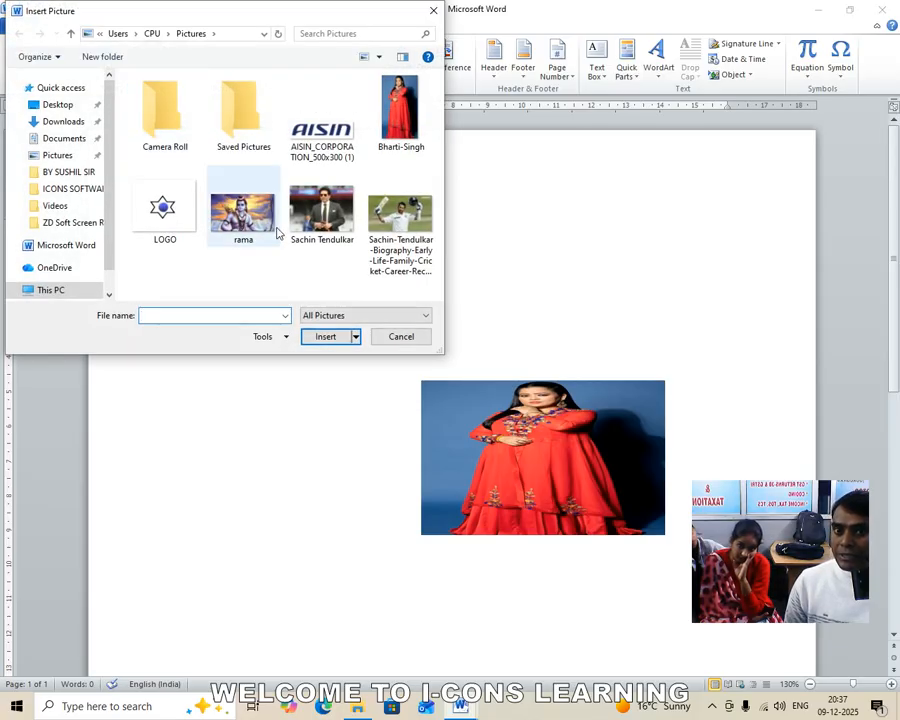
left_click(266, 236)
left_click(336, 347)
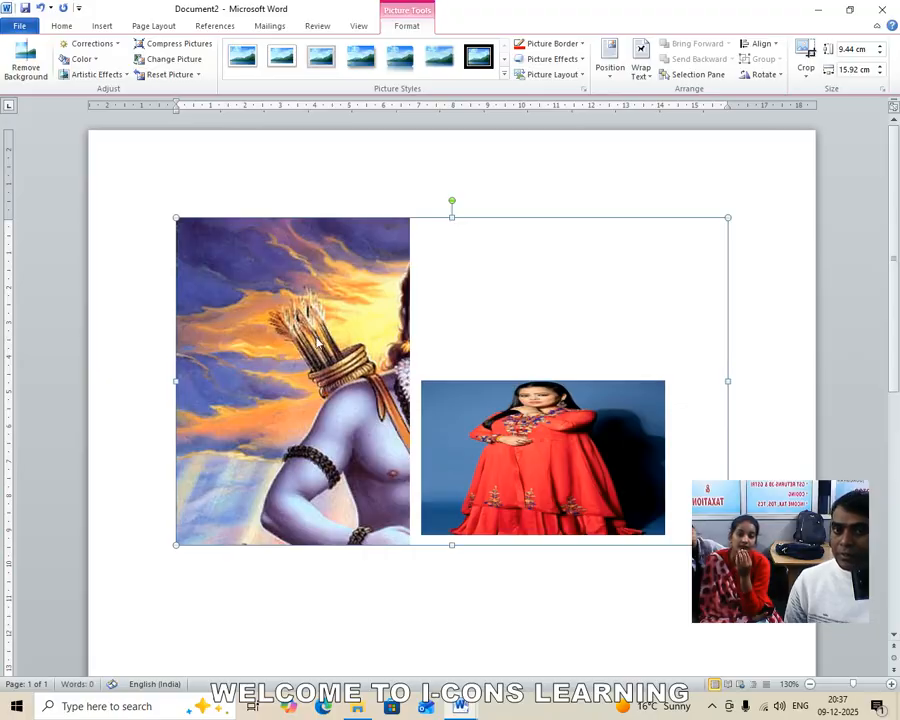
- Move the red-dress picture down the page and shrink the rama picture to about 4.94 cm high and 8.33 cm wide
left_click_drag(551, 463, 606, 571)
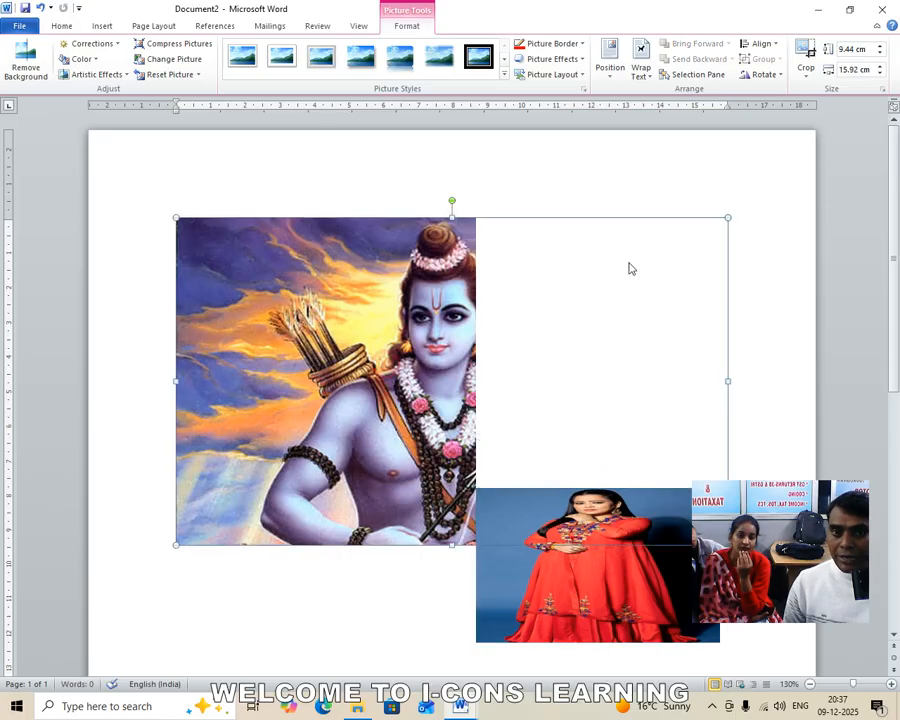
left_click_drag(728, 545, 465, 388)
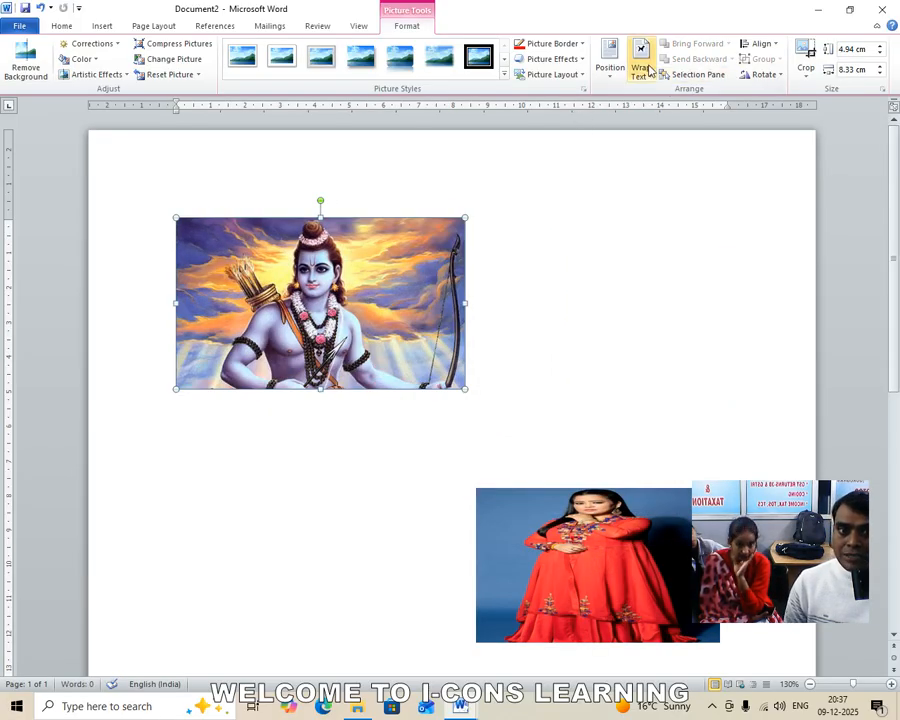
- Set the rama picture's text wrapping to Square and arrange both pictures with the red-dress one above, partly overlapped by the rama one
left_click(641, 58)
left_click(657, 114)
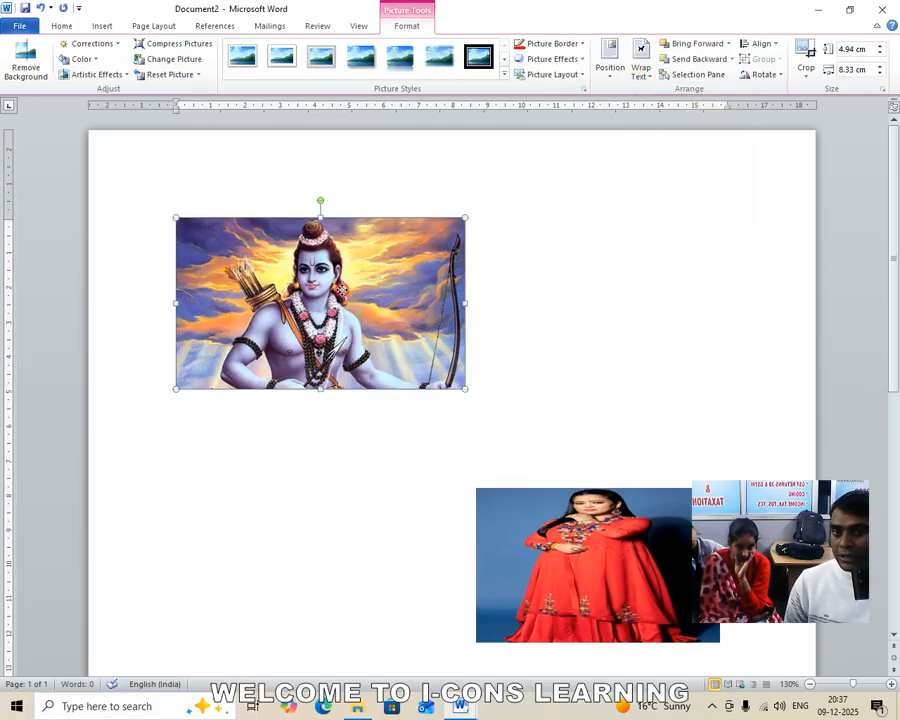
left_click_drag(299, 221, 424, 291)
left_click_drag(569, 529, 421, 386)
left_click_drag(605, 448, 534, 448)
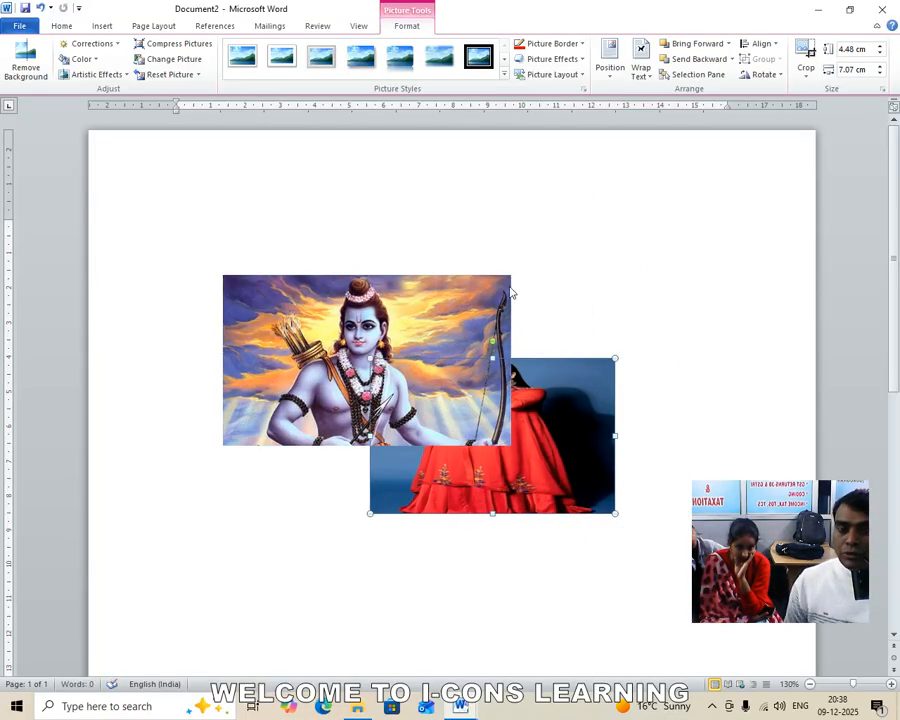
left_click_drag(535, 458, 404, 277)
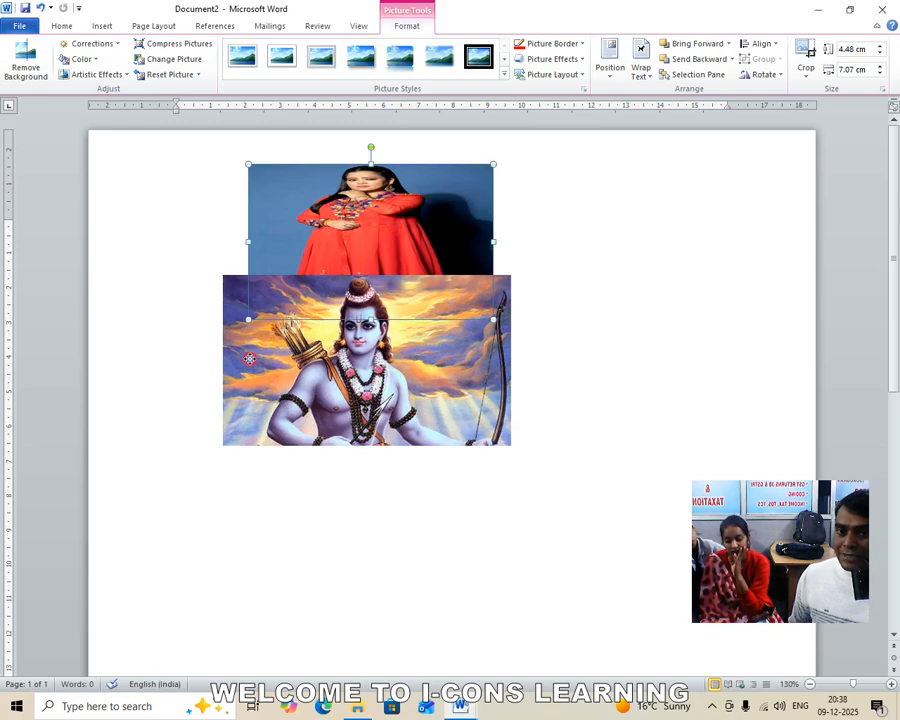
- Group the red-dress picture with the rama picture and move the group down and to the right
left_click(251, 370, "ctrl")
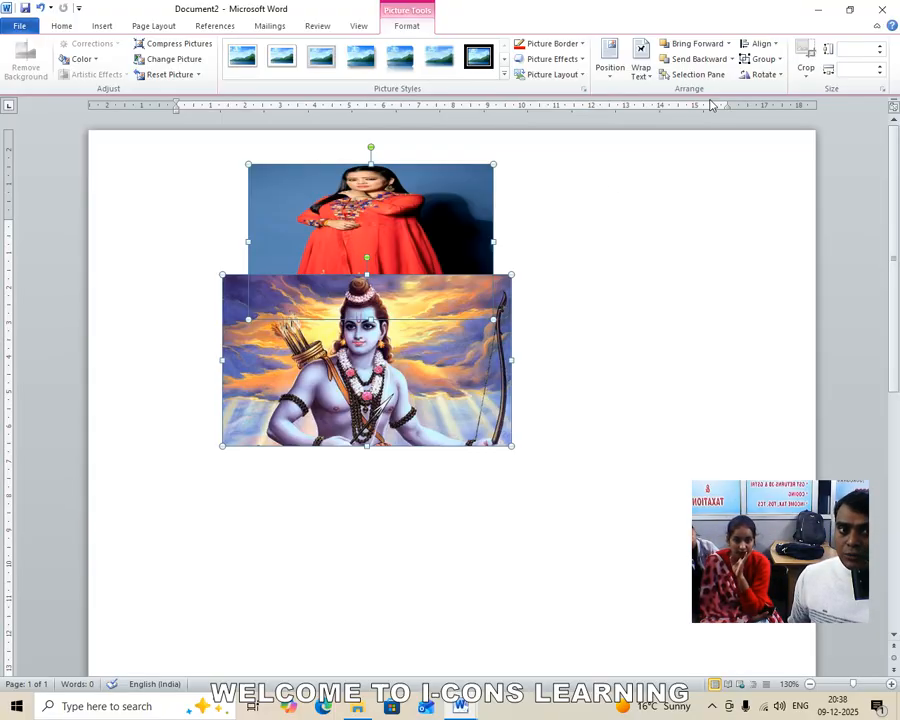
left_click(764, 59)
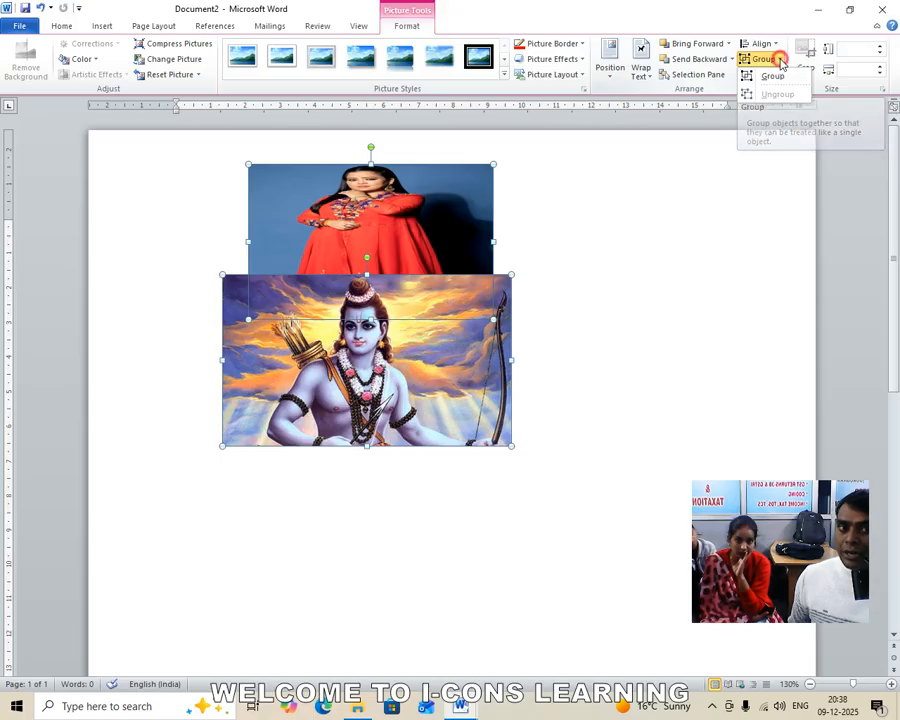
left_click(766, 77)
left_click_drag(370, 295, 441, 382)
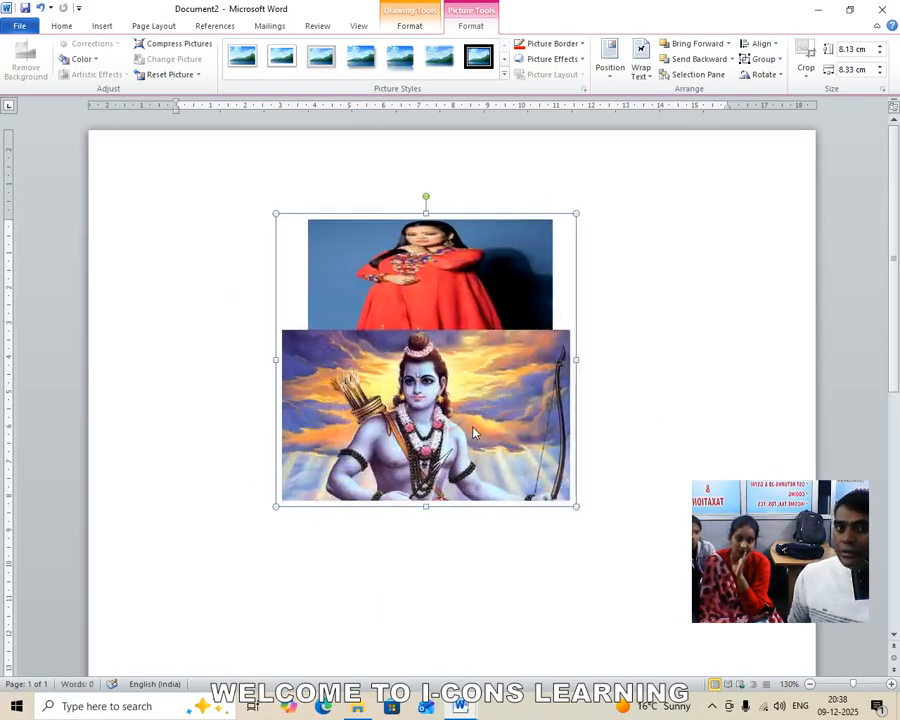
- Ungroup the two pictures and move the rama picture down to just below the red-dress picture
left_click(768, 59)
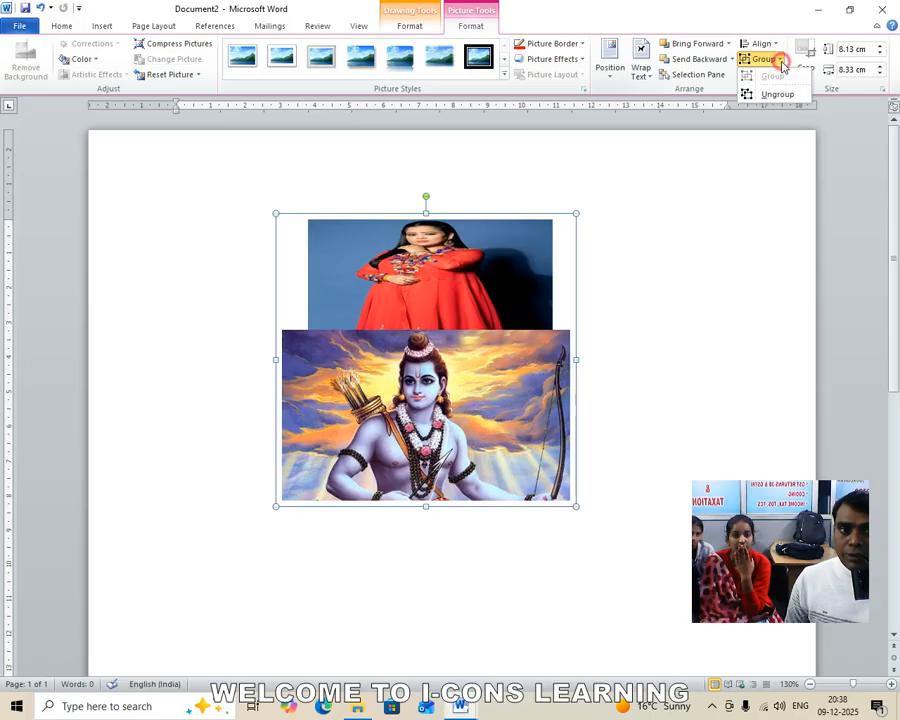
left_click(773, 95)
left_click(697, 440)
left_click_drag(389, 446, 384, 490)
left_click(531, 590)
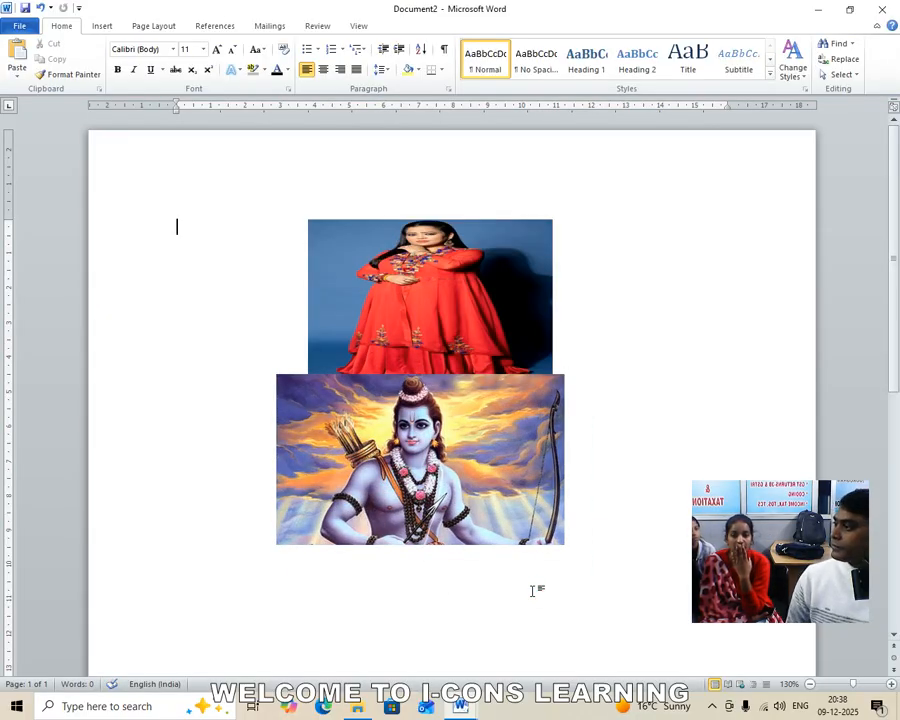
left_click(466, 325)
left_click(445, 428)
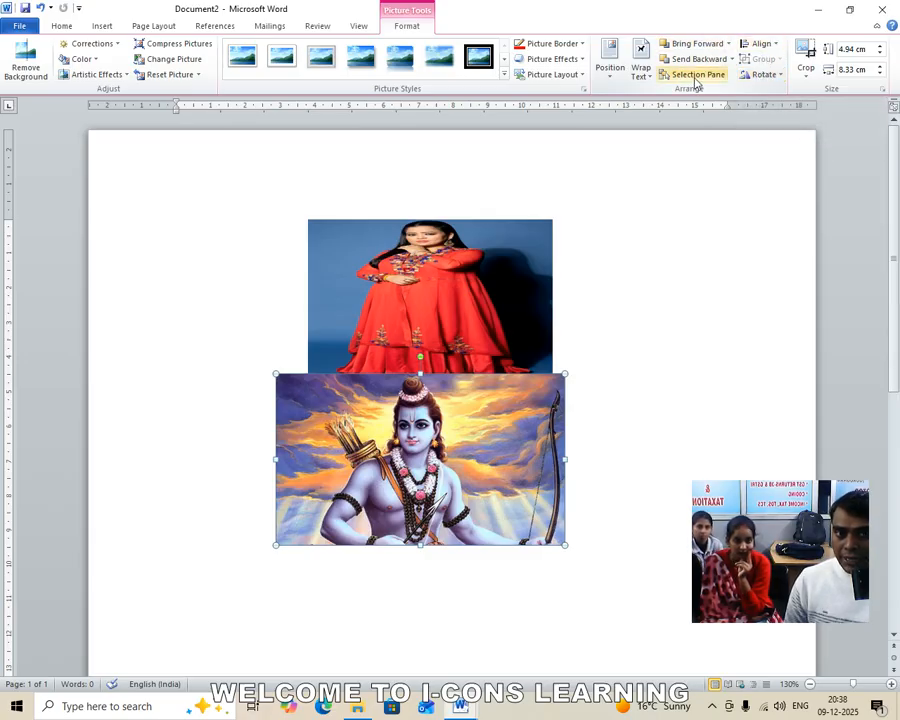
left_click(774, 46)
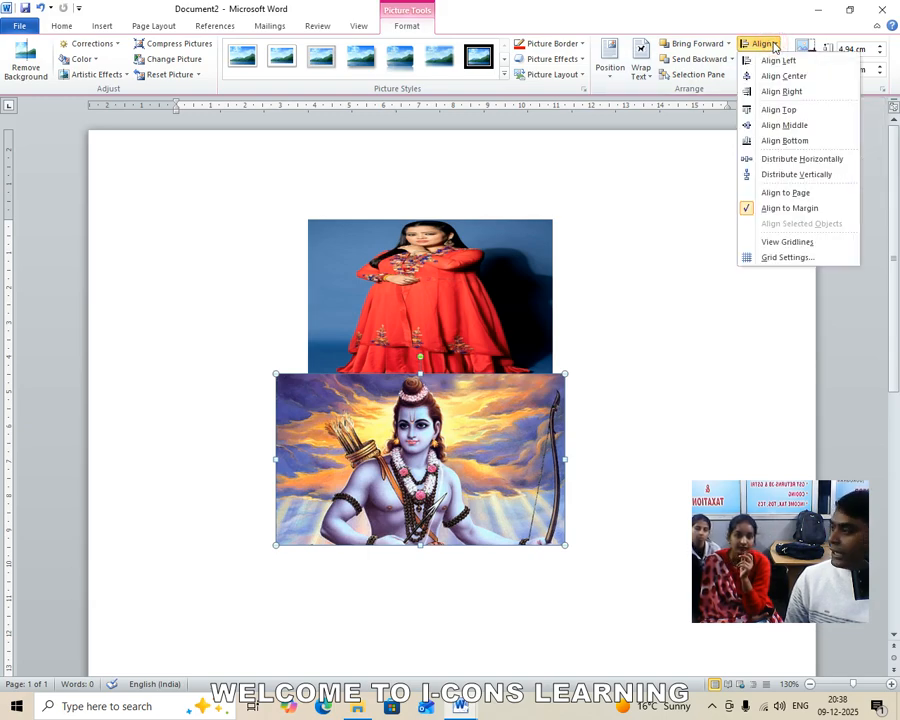
left_click(523, 350)
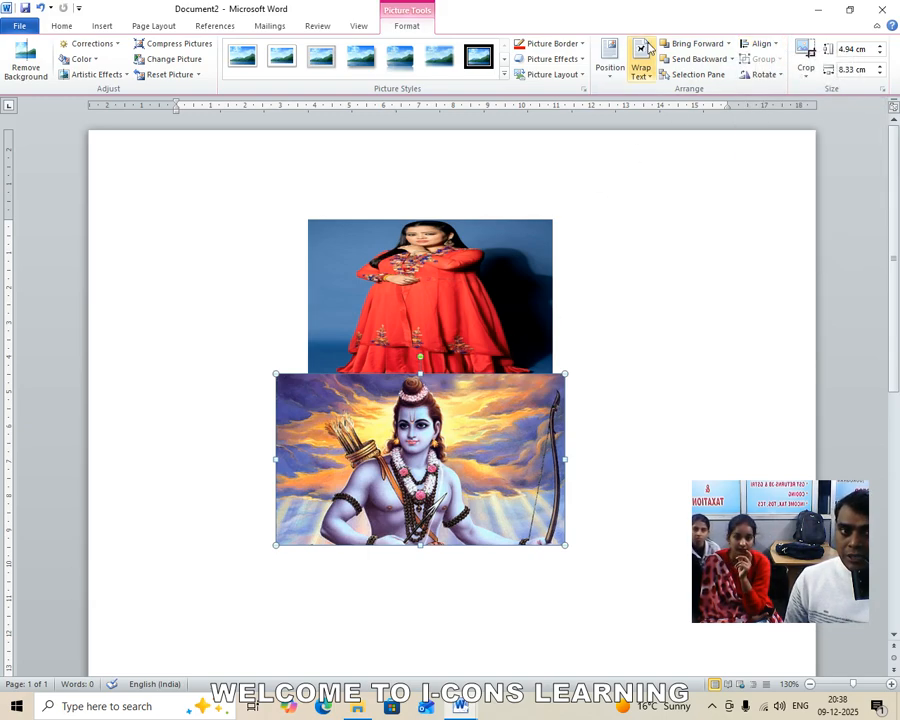
- Show the Selection and Visibility list, hide and show each of the two pictures twice, and close the list
left_click(697, 76)
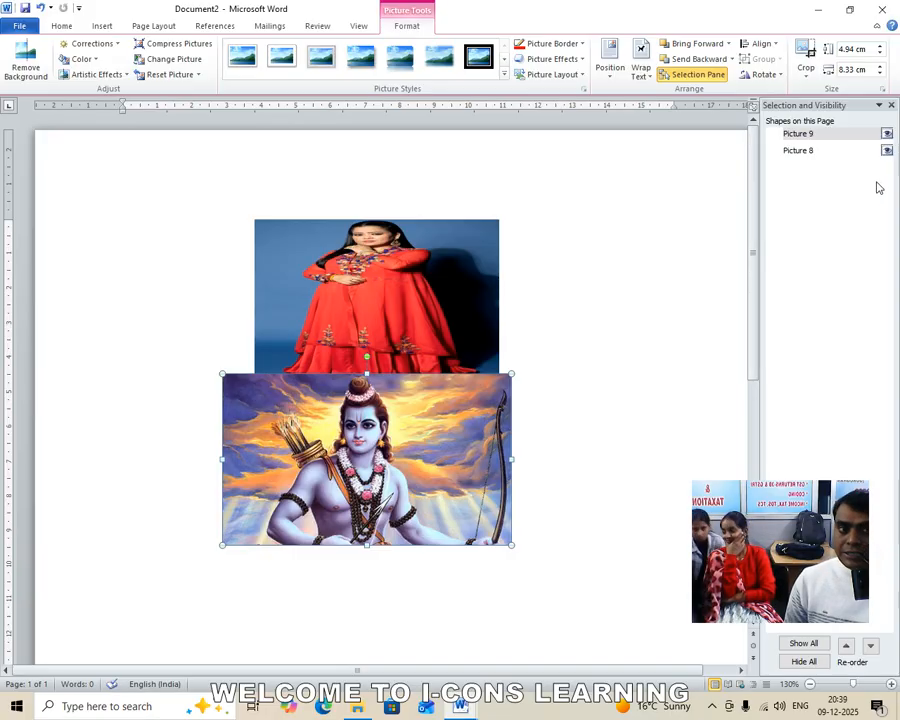
left_click(888, 133)
left_click(888, 133)
left_click(887, 149)
left_click(887, 149)
left_click(888, 133)
left_click(888, 133)
left_click(887, 149)
left_click(887, 149)
left_click(891, 105)
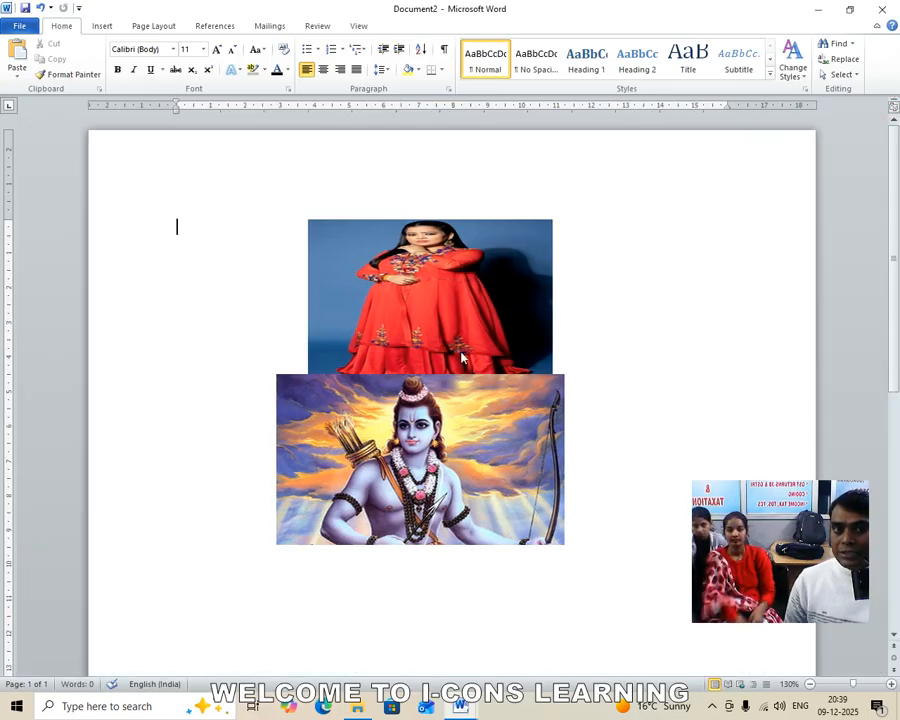
left_click(453, 264)
left_click(400, 26)
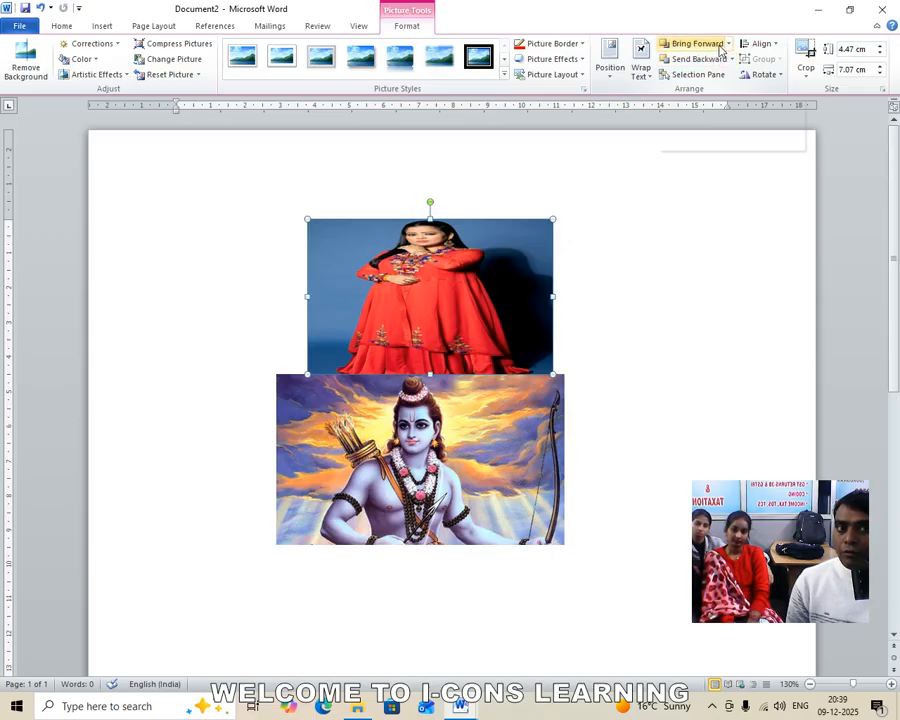
left_click(661, 362)
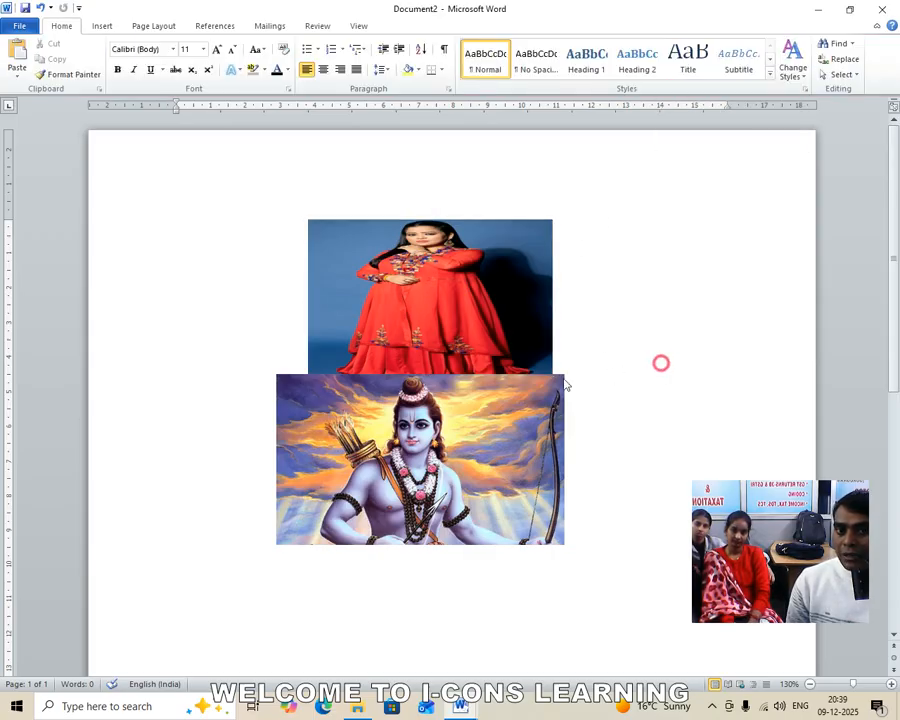
- Move the rama picture up over the red-dress picture and alternately send it backward and bring it forward, ending in front
left_click_drag(431, 464, 440, 370)
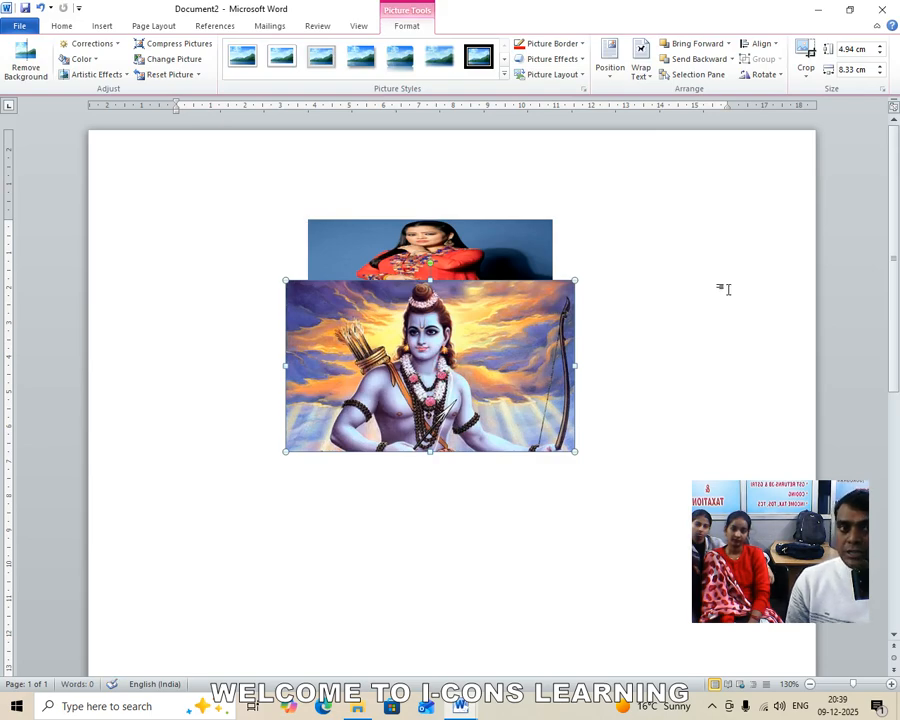
left_click(700, 59)
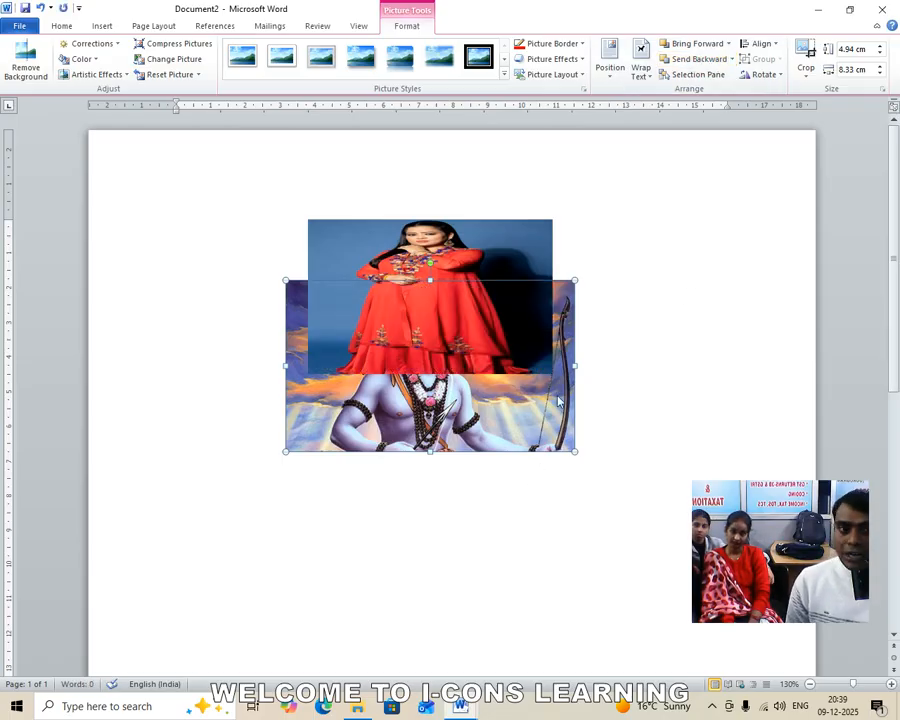
left_click(690, 45)
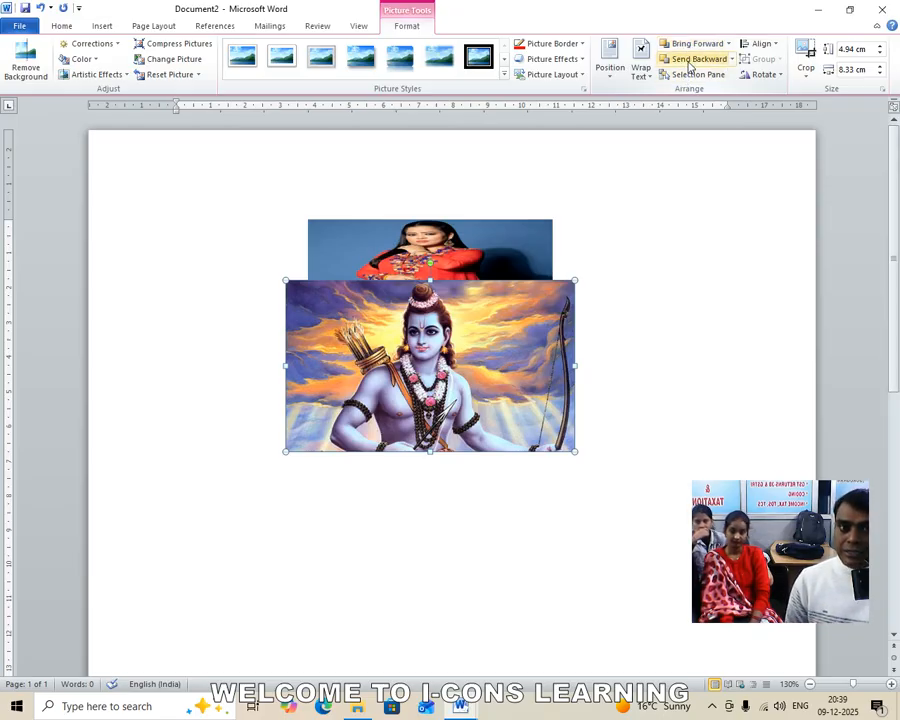
left_click(690, 59)
left_click(690, 45)
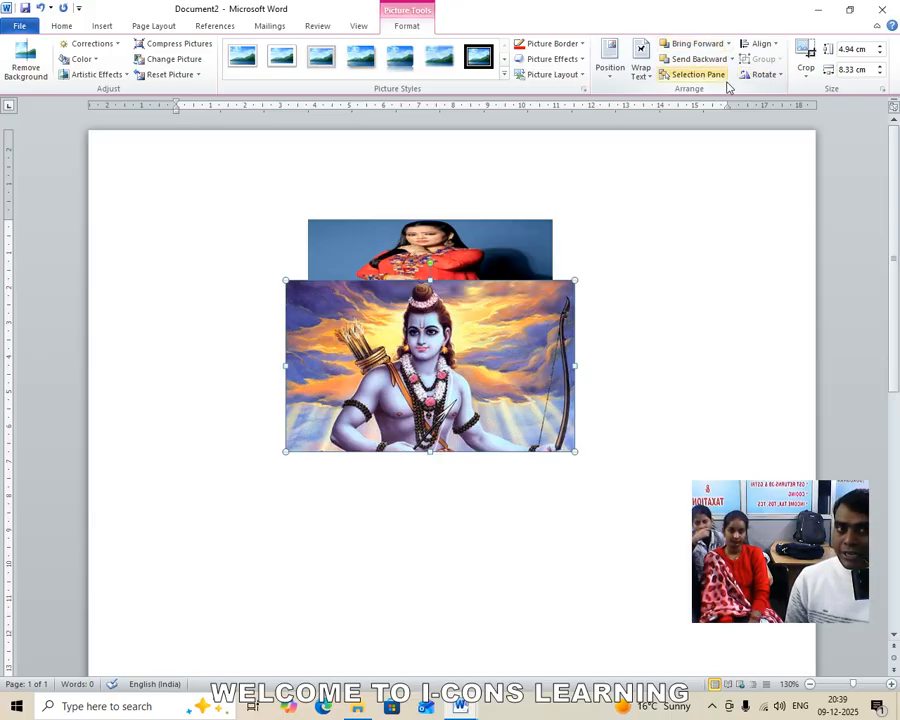
- Move the rama picture down and slightly left so that it overlaps only the lower edge of the red-dress picture
left_click(777, 45)
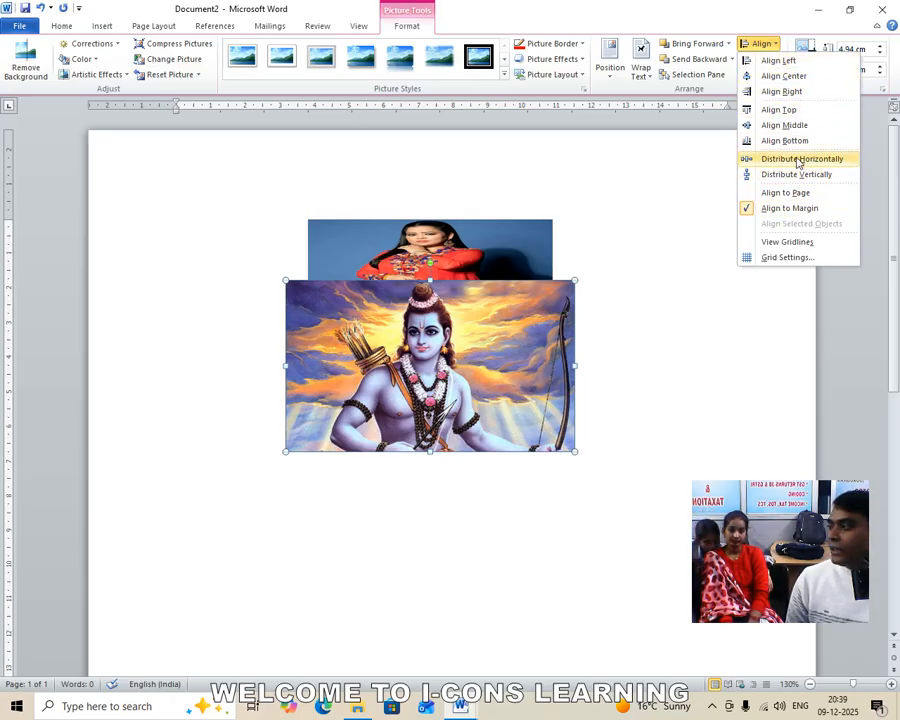
left_click(445, 330)
left_click_drag(445, 330, 428, 395)
left_click(572, 340)
left_click(102, 26)
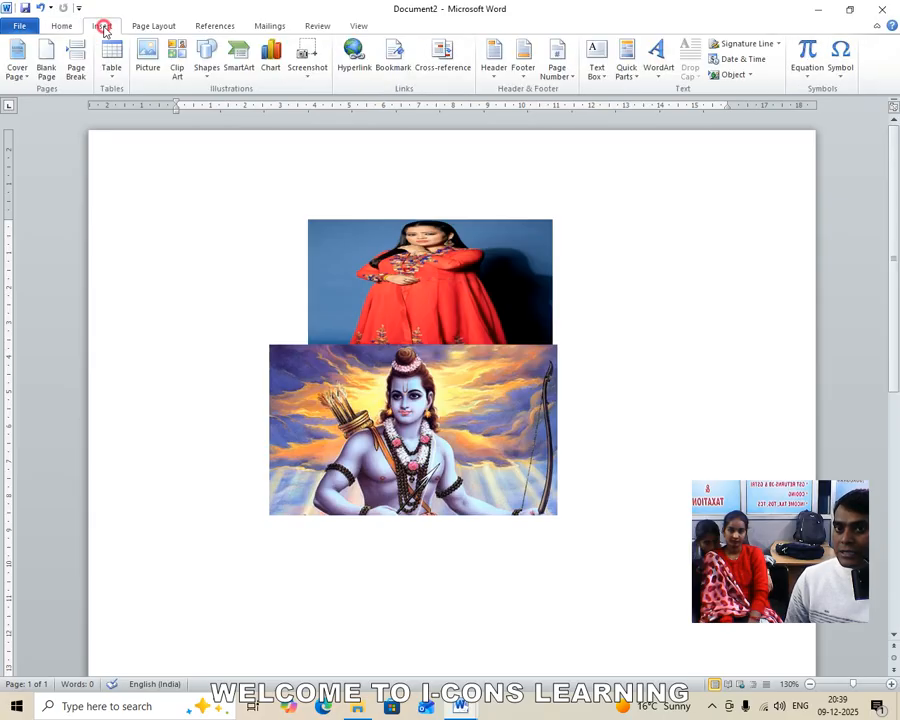
left_click(147, 60)
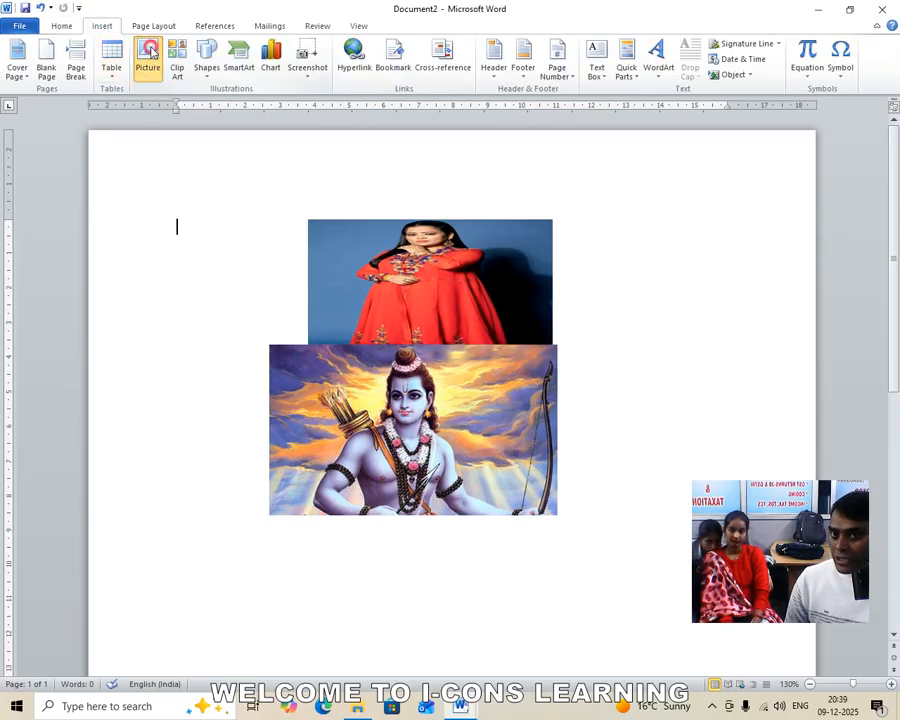
left_click(433, 10)
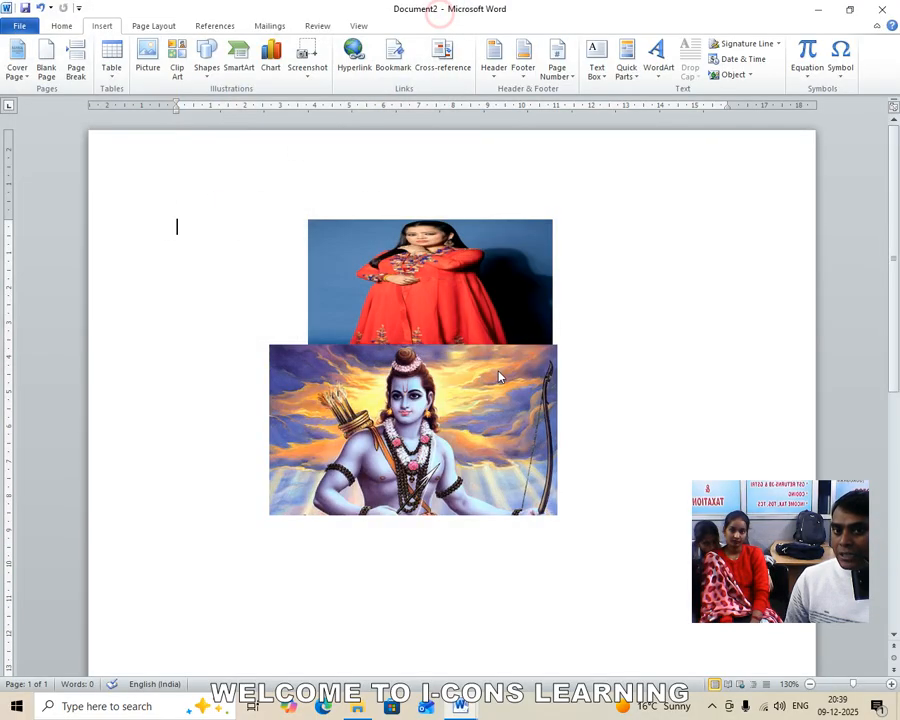
- Move the rama picture further down the page and delete the red-dress picture
left_click(484, 410)
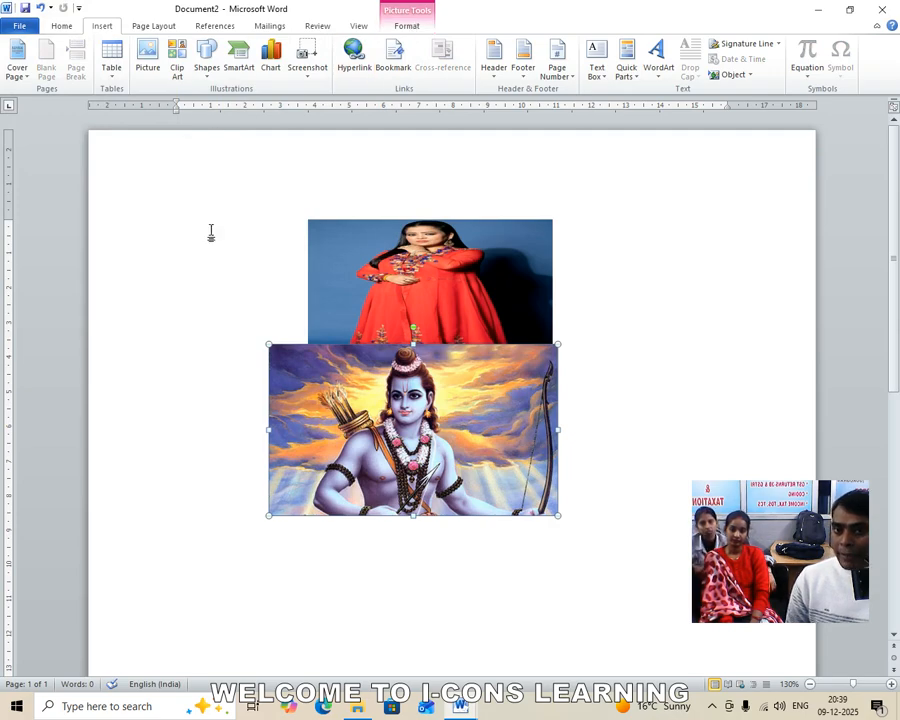
left_click_drag(360, 405, 356, 518)
left_click_drag(405, 309, 438, 336)
key("Delete")
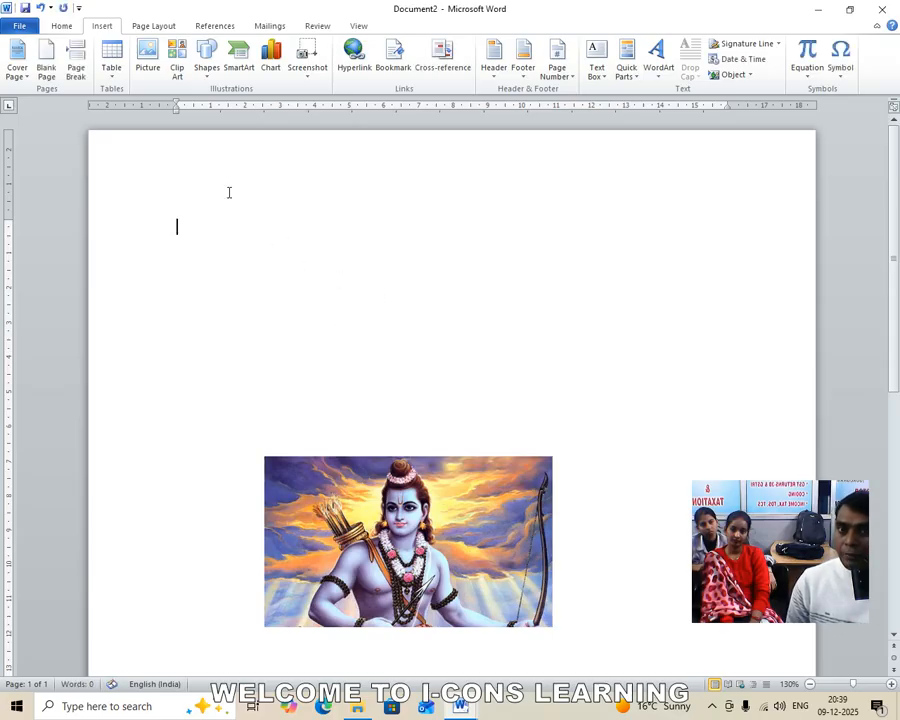
- Search the clip art for COMPUTER, insert the woman at a computer above the rama picture, and close the clip art search
left_click(178, 62)
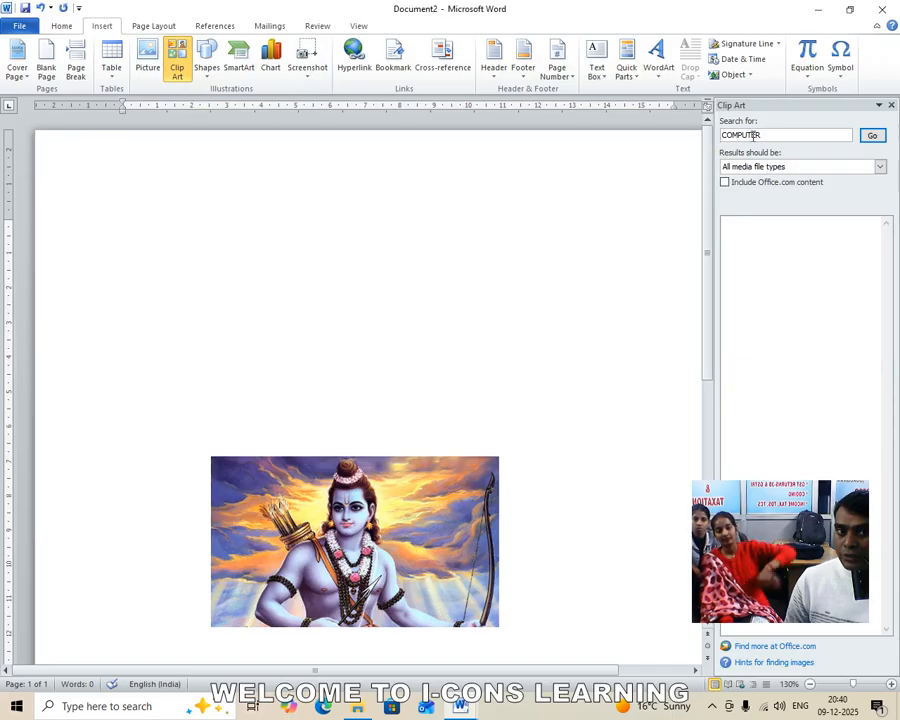
left_click(871, 135)
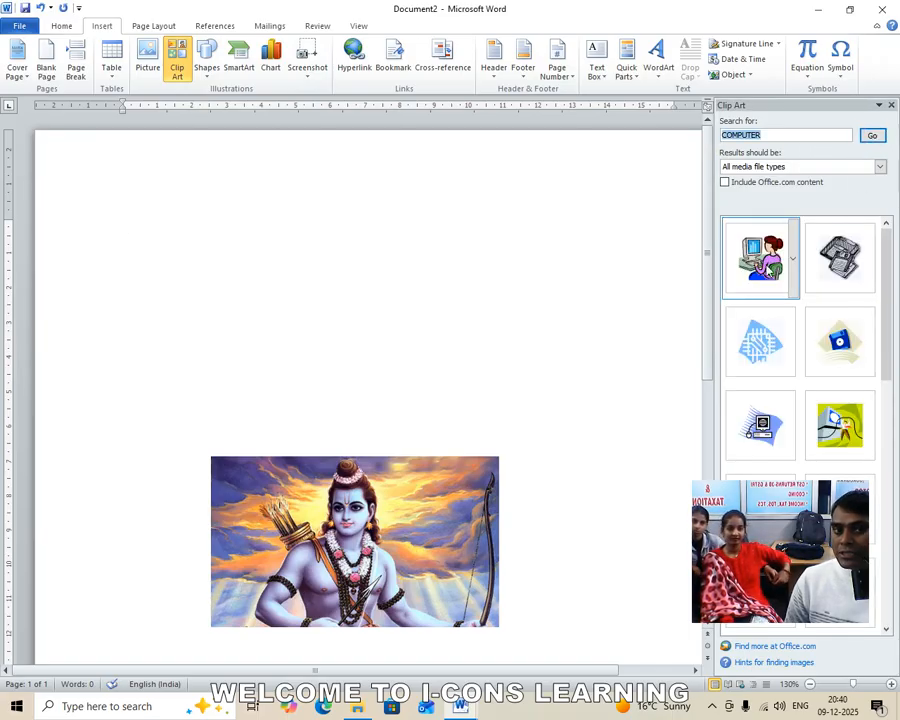
left_click_drag(760, 262, 406, 274)
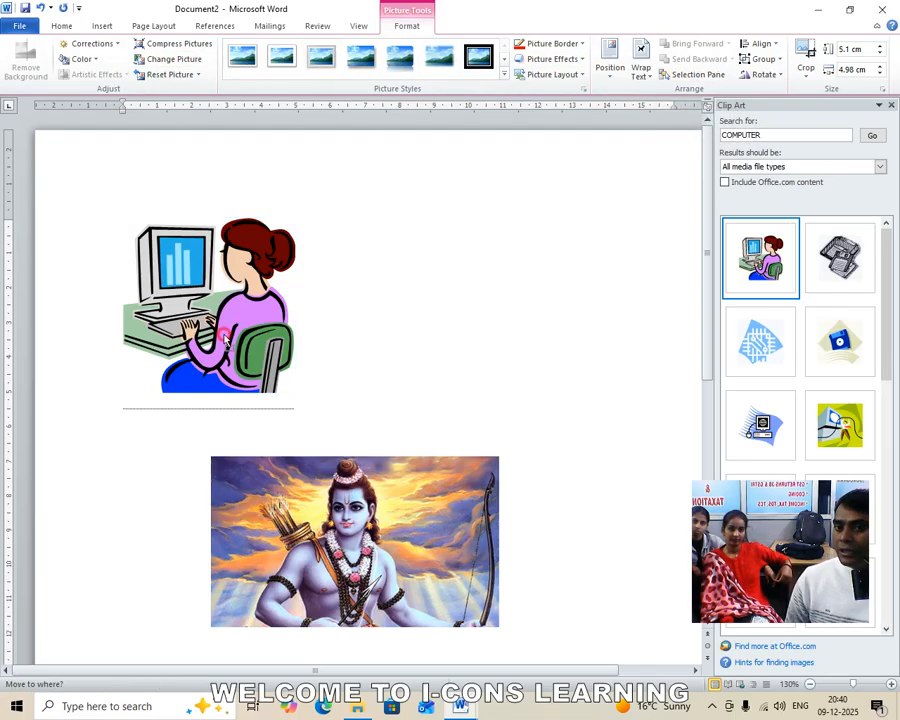
left_click(541, 360)
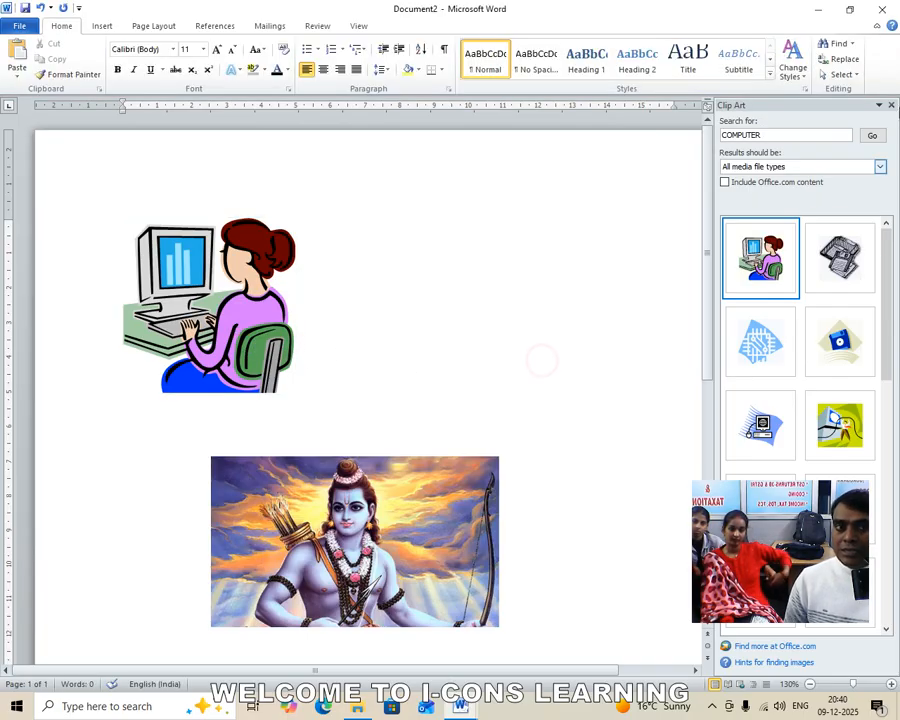
left_click(893, 107)
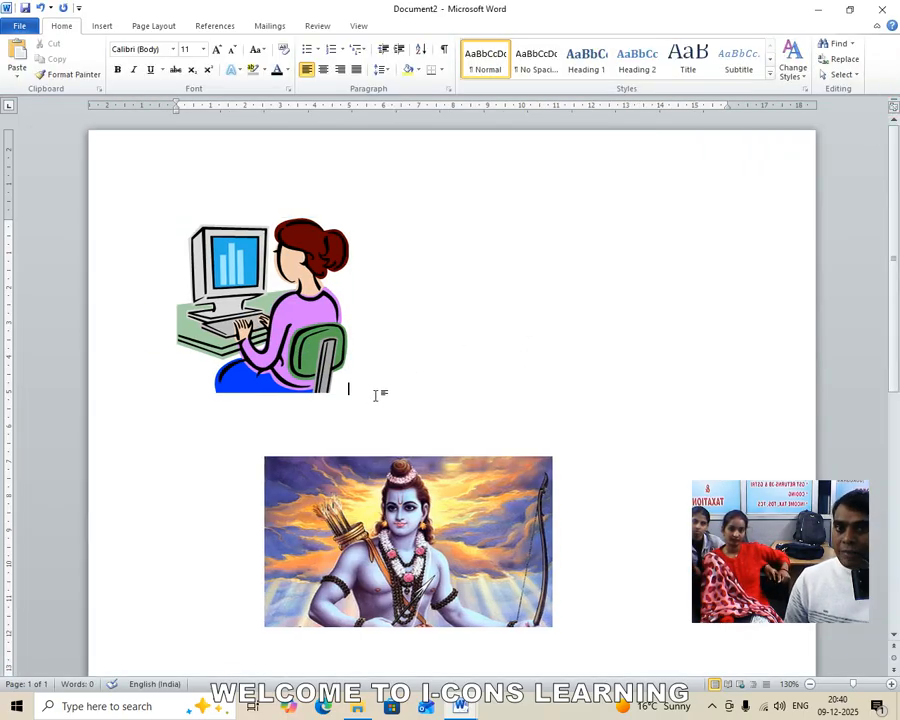
left_click(104, 27)
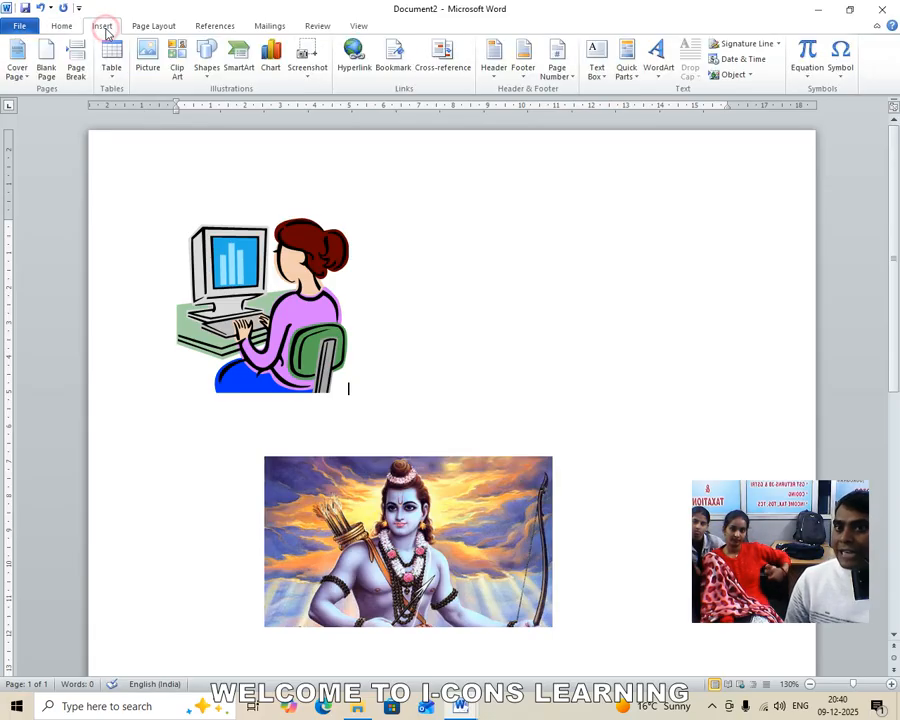
left_click(117, 83)
left_click(396, 304)
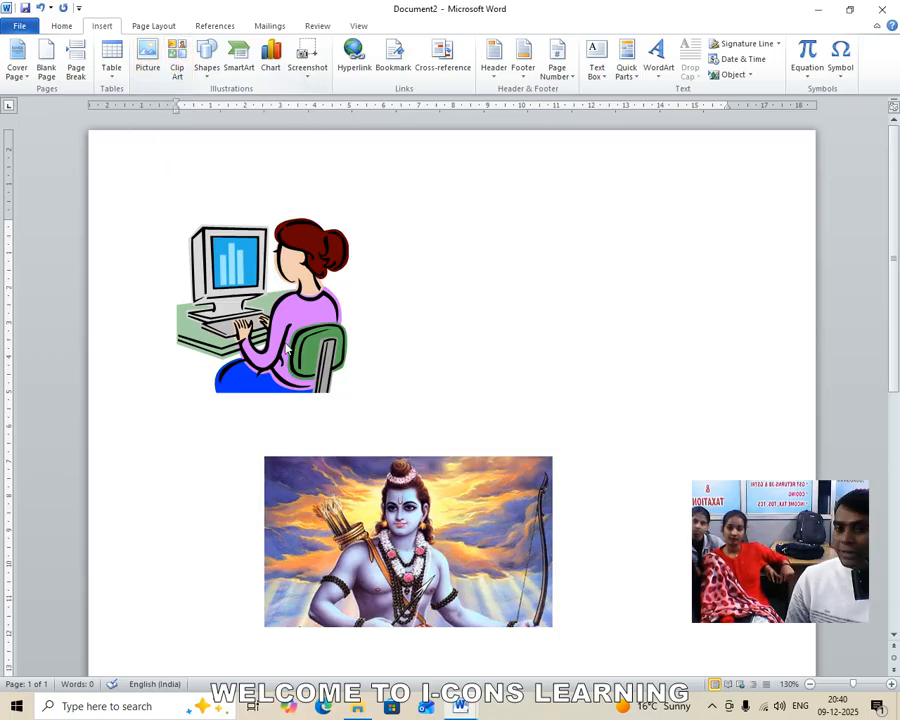
left_click(193, 232)
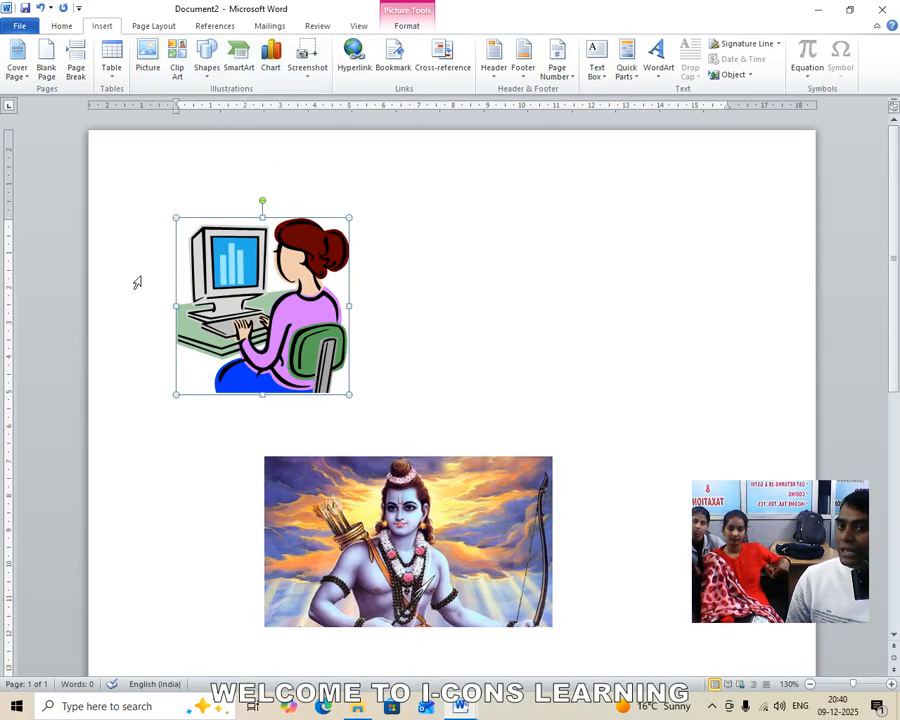
left_click(428, 312)
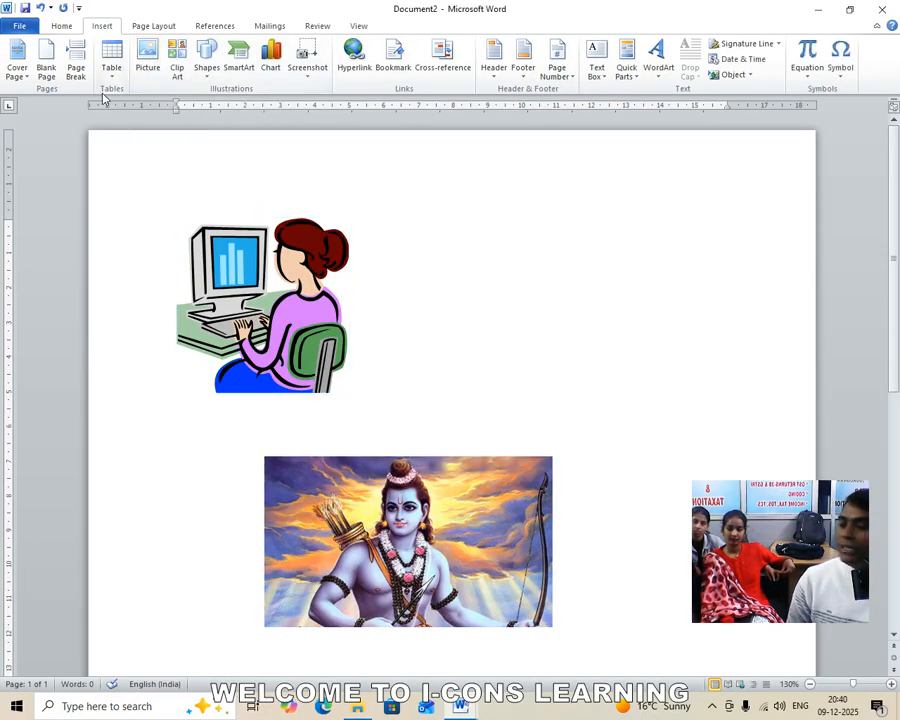